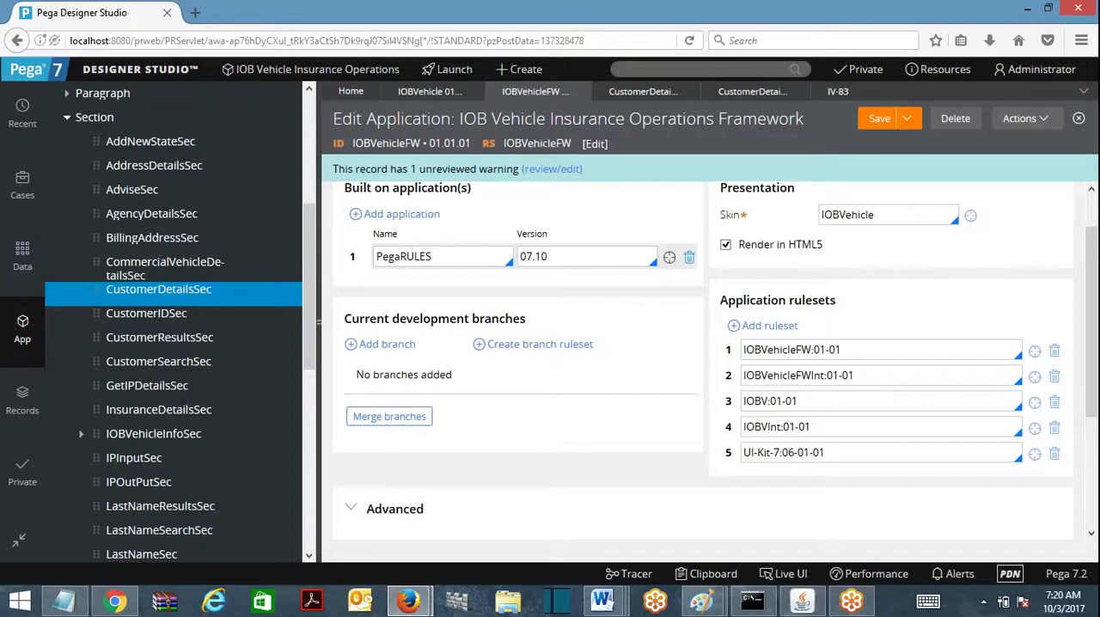
Step: Expand the framework application's Advanced settings and examine the Production rulesets (customization) entry
click(362, 511)
scroll(687, 481, down, 2)
click(851, 407)
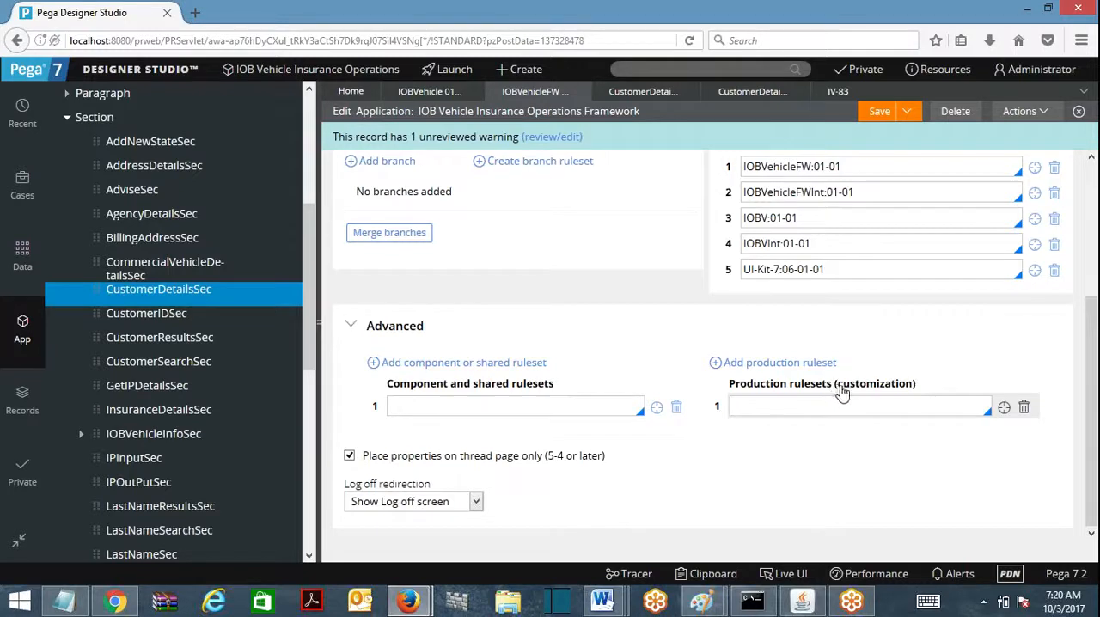
drag(840, 388, 914, 395)
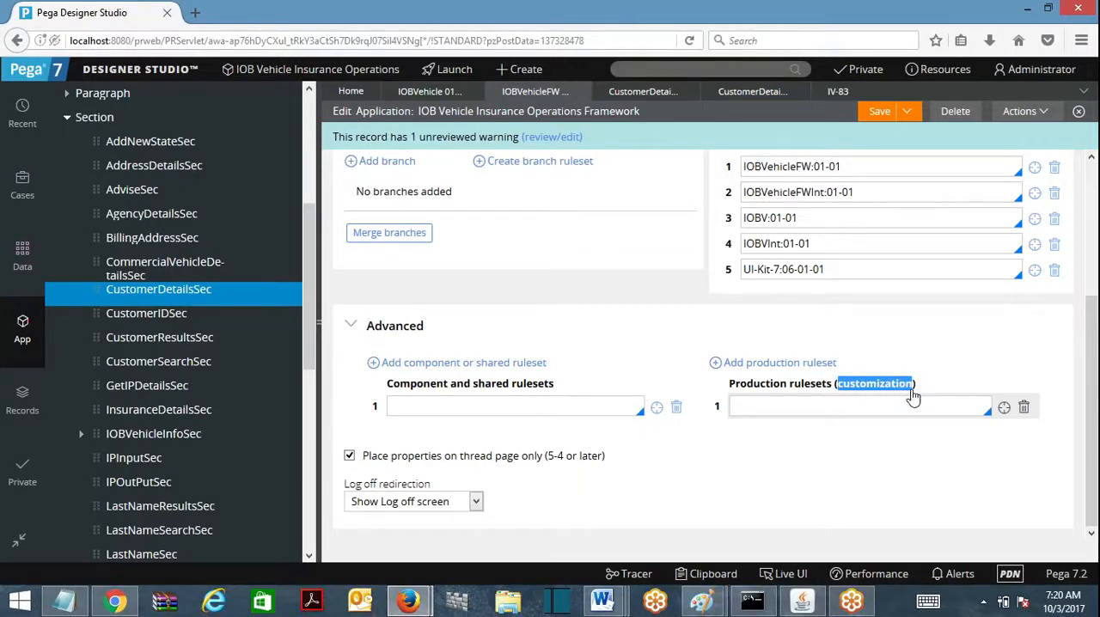
click(906, 406)
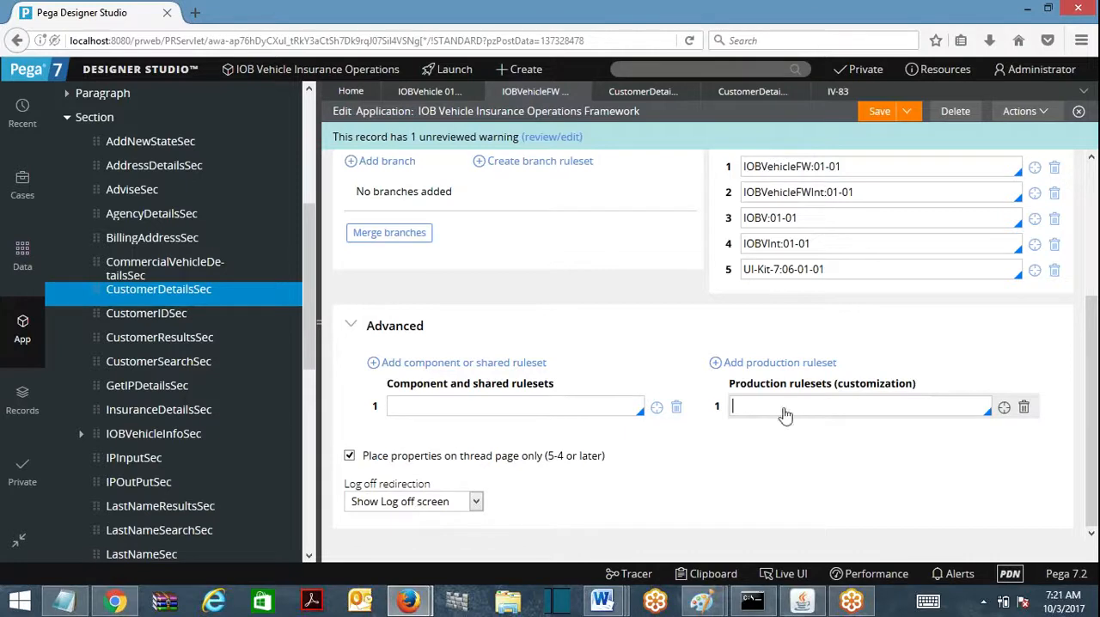
drag(729, 387, 787, 396)
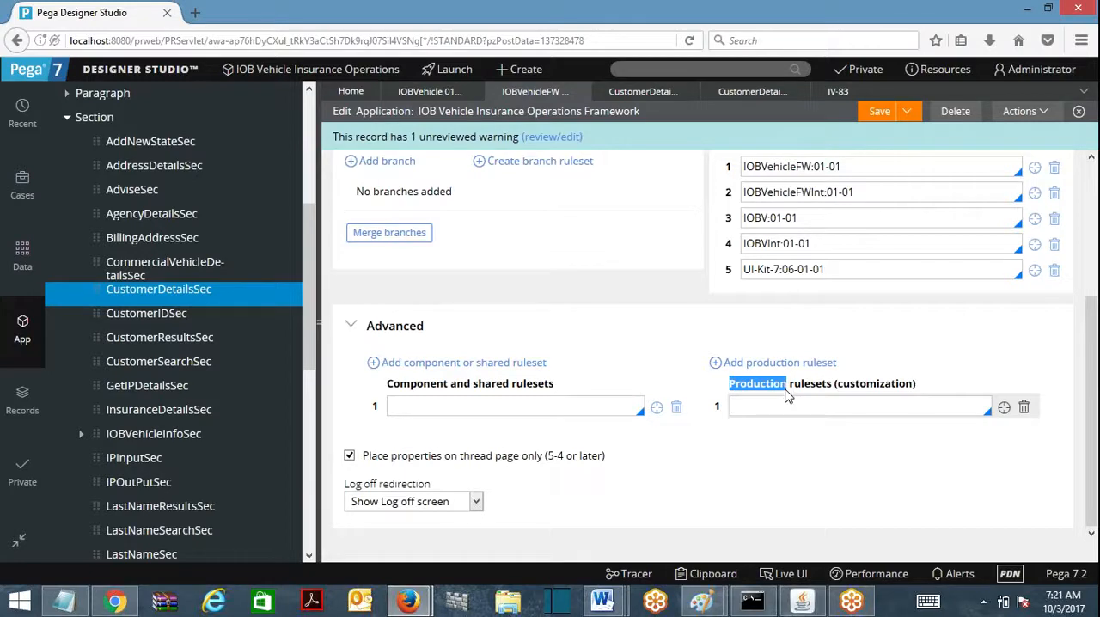
click(787, 407)
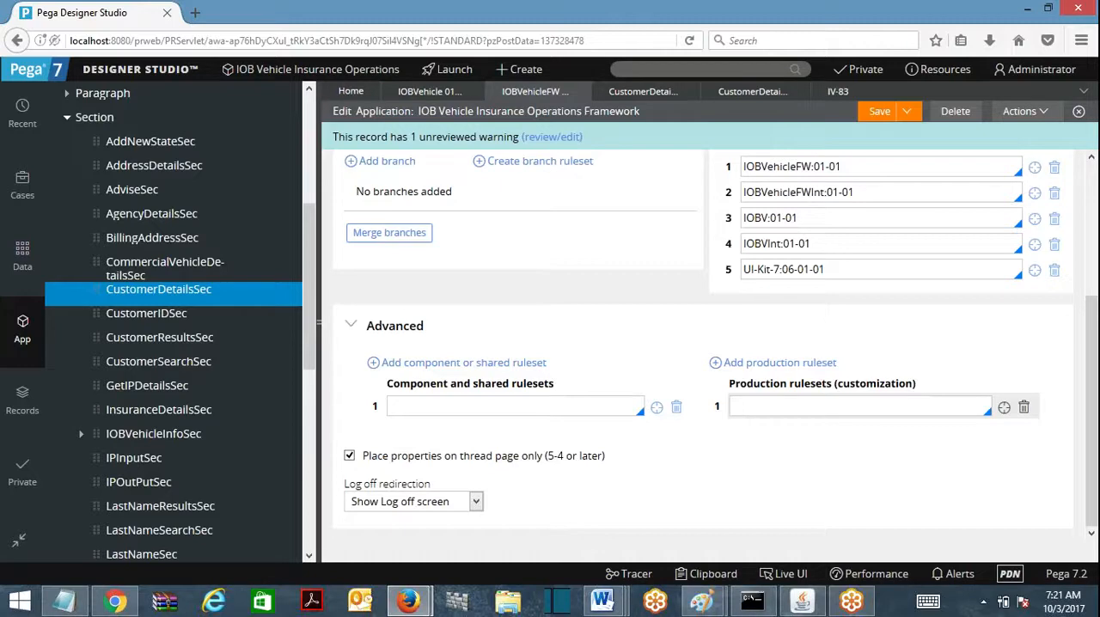
click(522, 70)
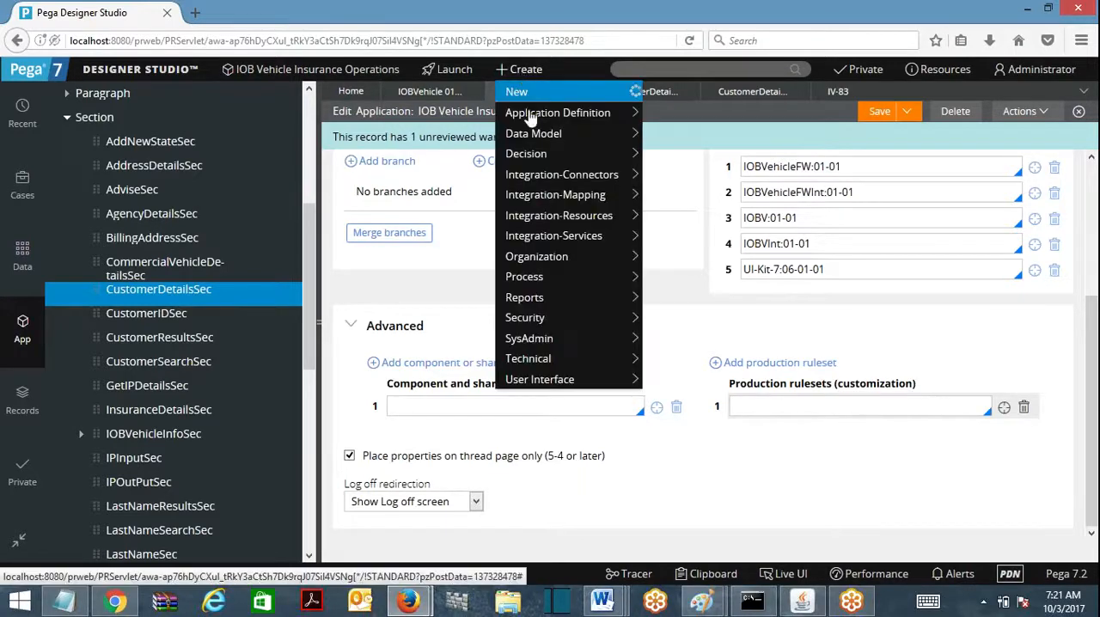
click(462, 73)
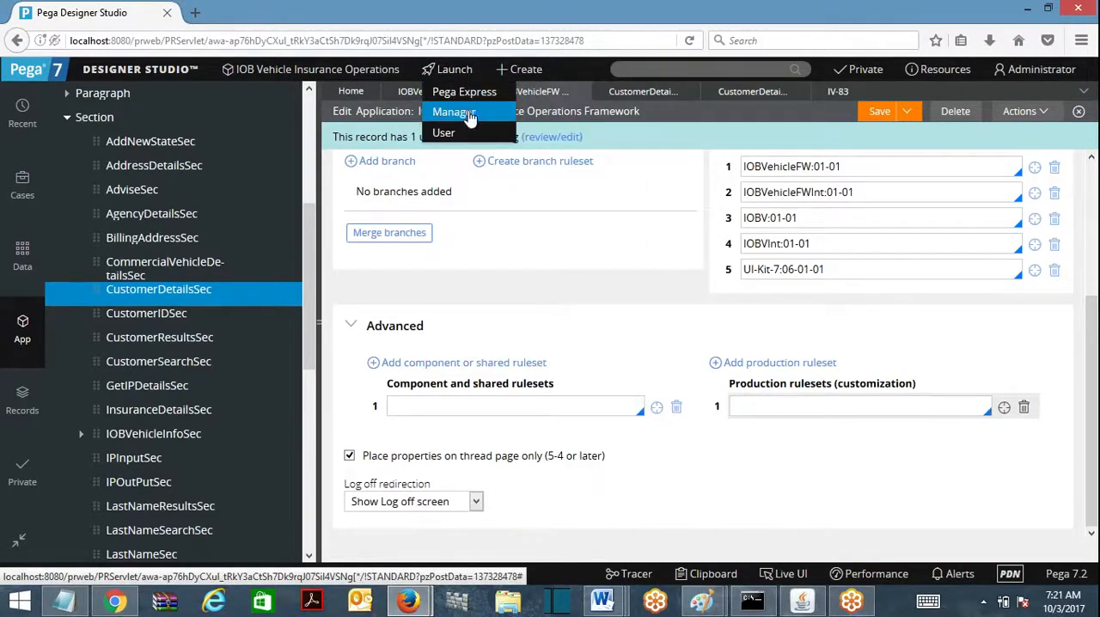
click(456, 113)
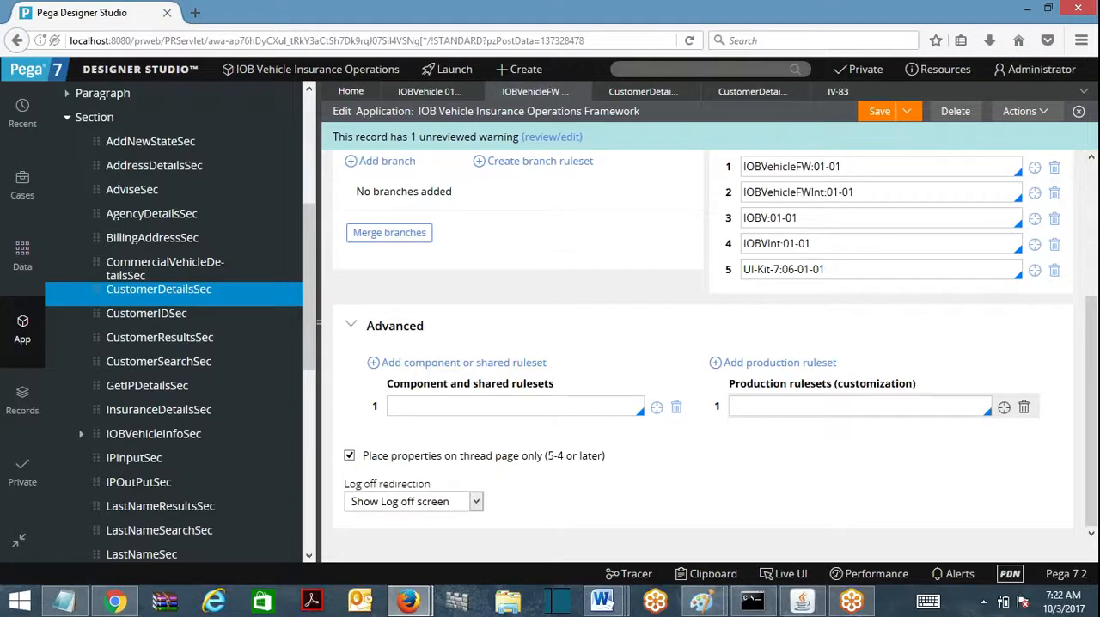
Step: View the rulesets available for the framework application's first production ruleset entry without choosing one
key(Down)
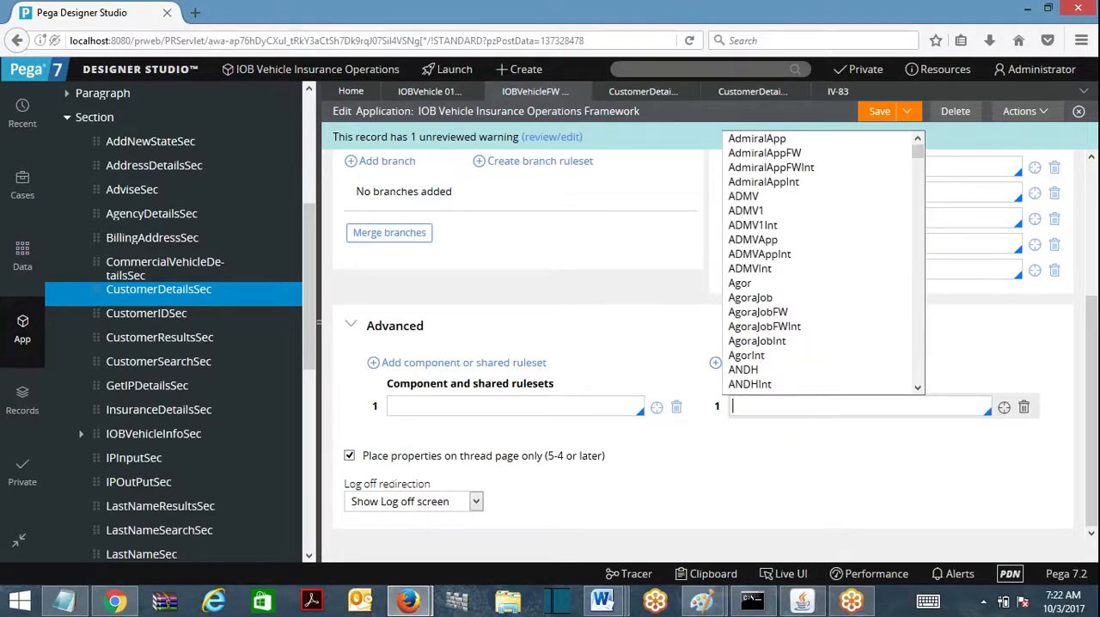
click(805, 453)
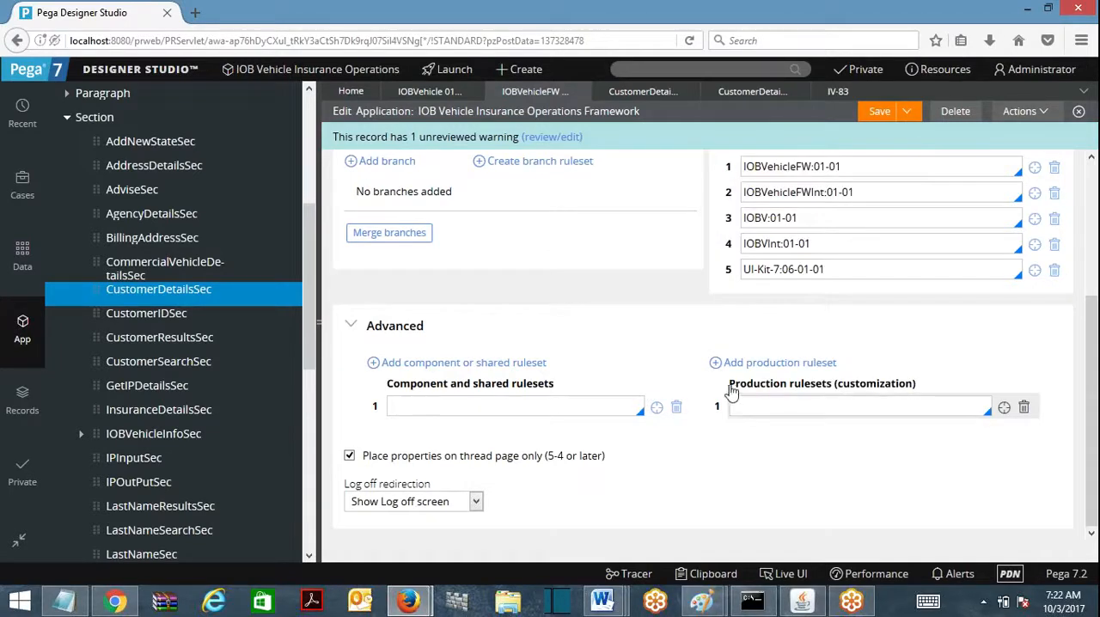
drag(737, 393, 836, 389)
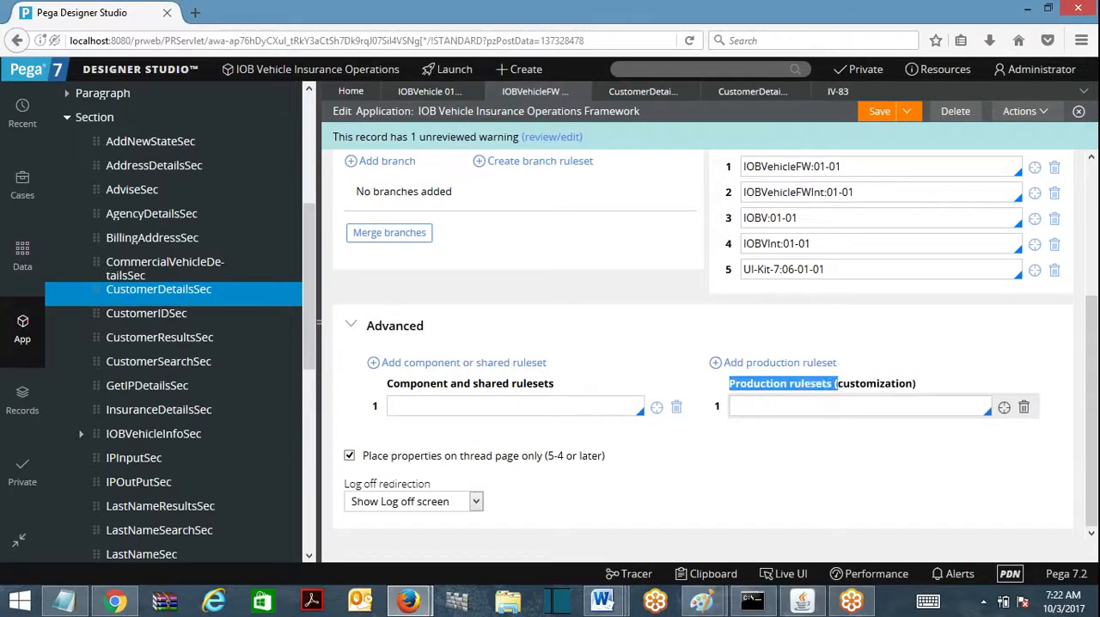
click(836, 407)
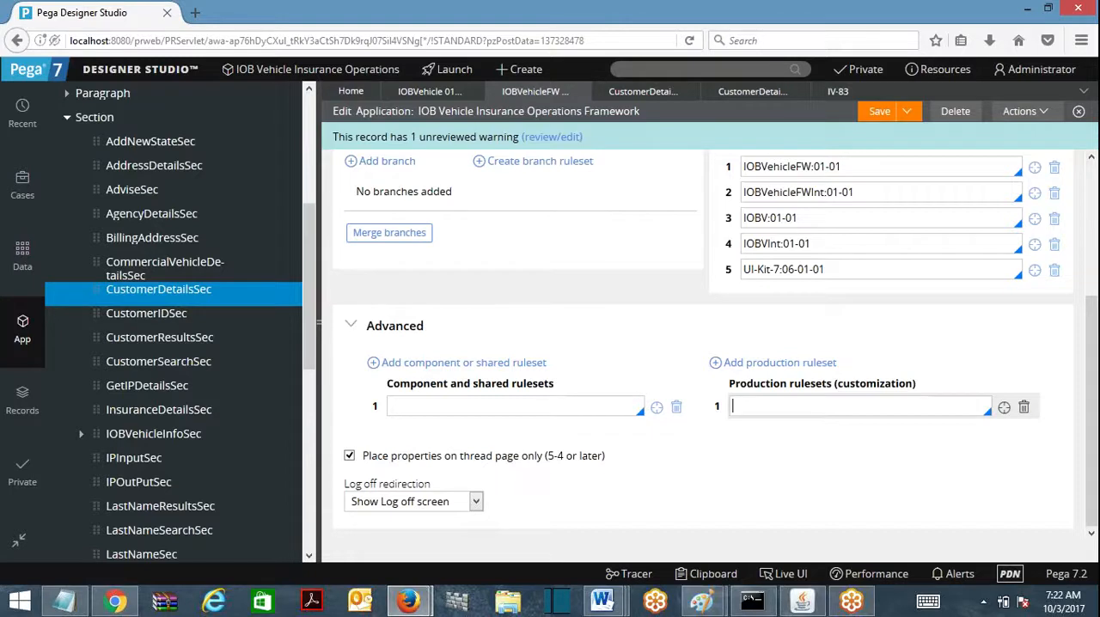
drag(727, 392, 913, 392)
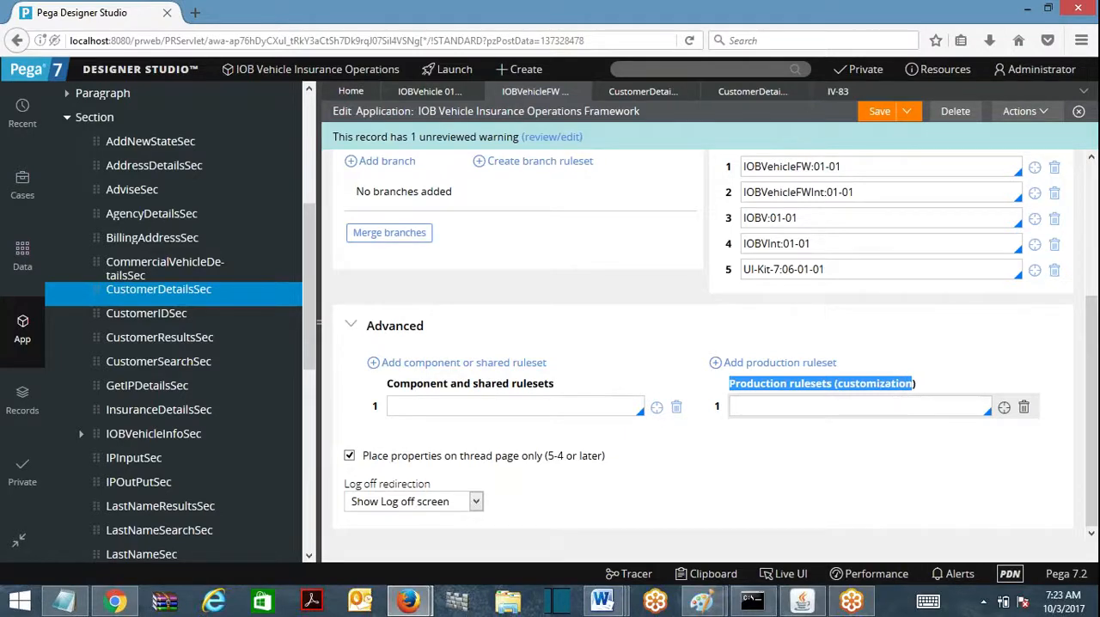
click(780, 396)
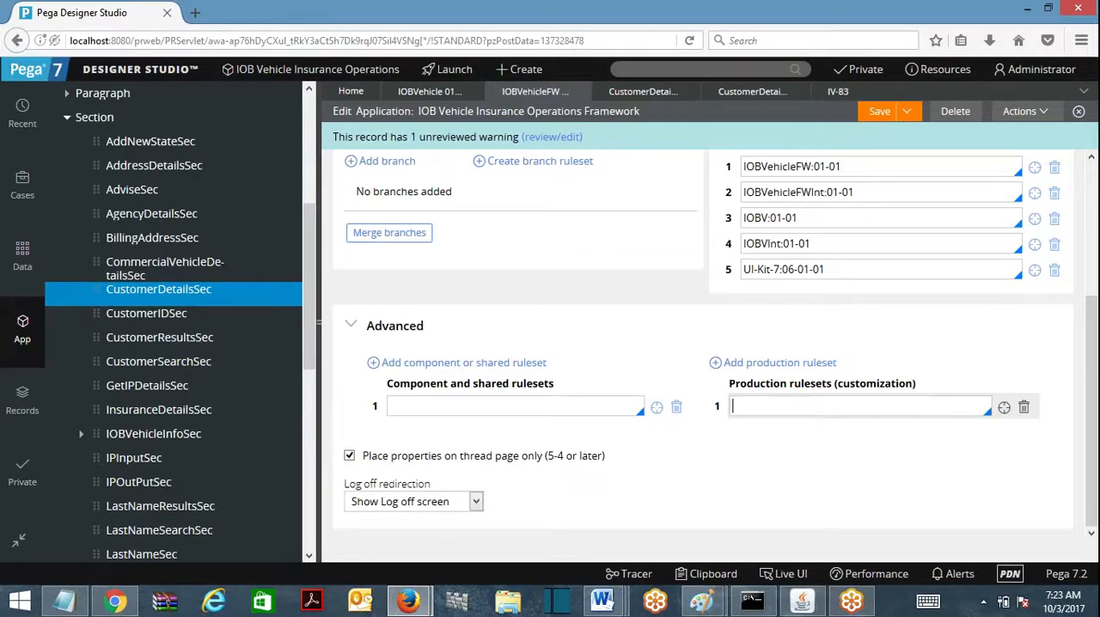
Step: Compare the IOBVehicleFWInt:01-01 application ruleset with the production rulesets customization entry
drag(855, 191, 743, 191)
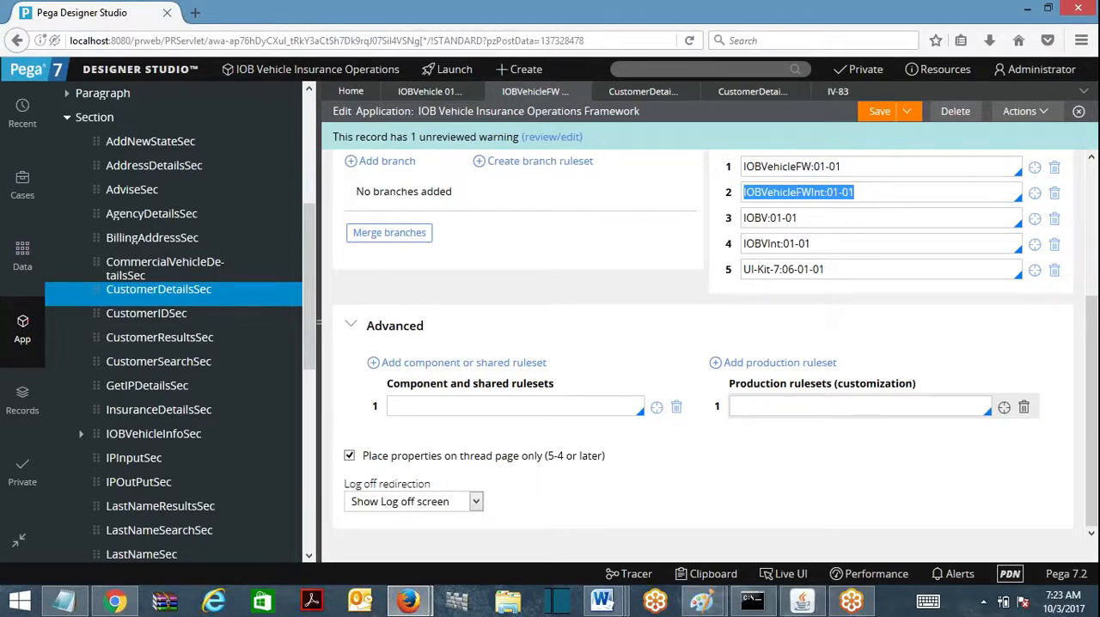
click(828, 405)
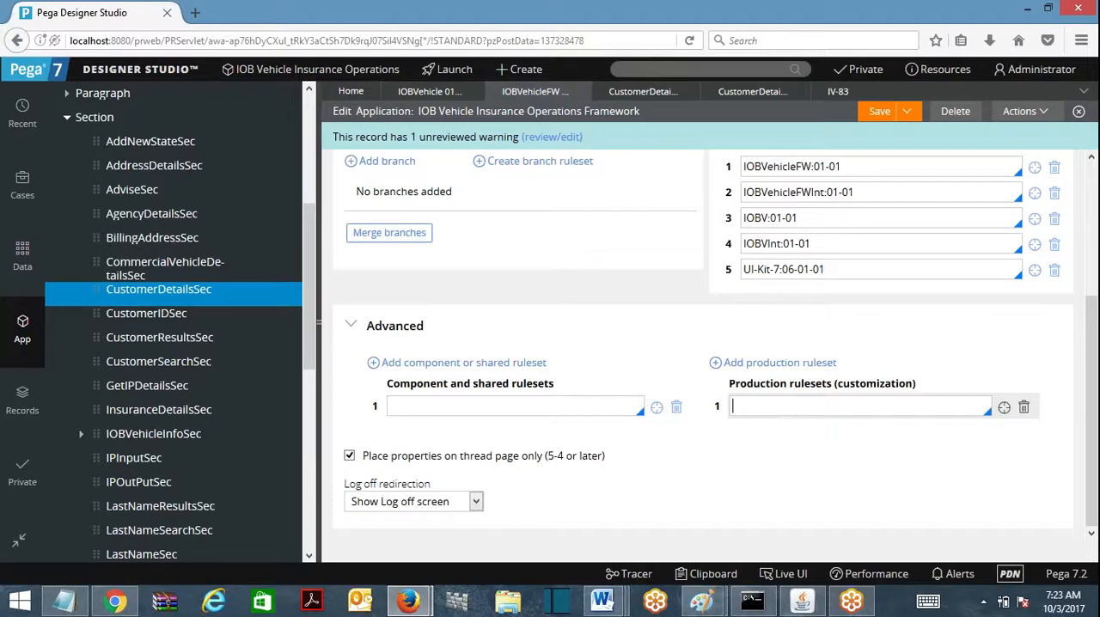
click(799, 192)
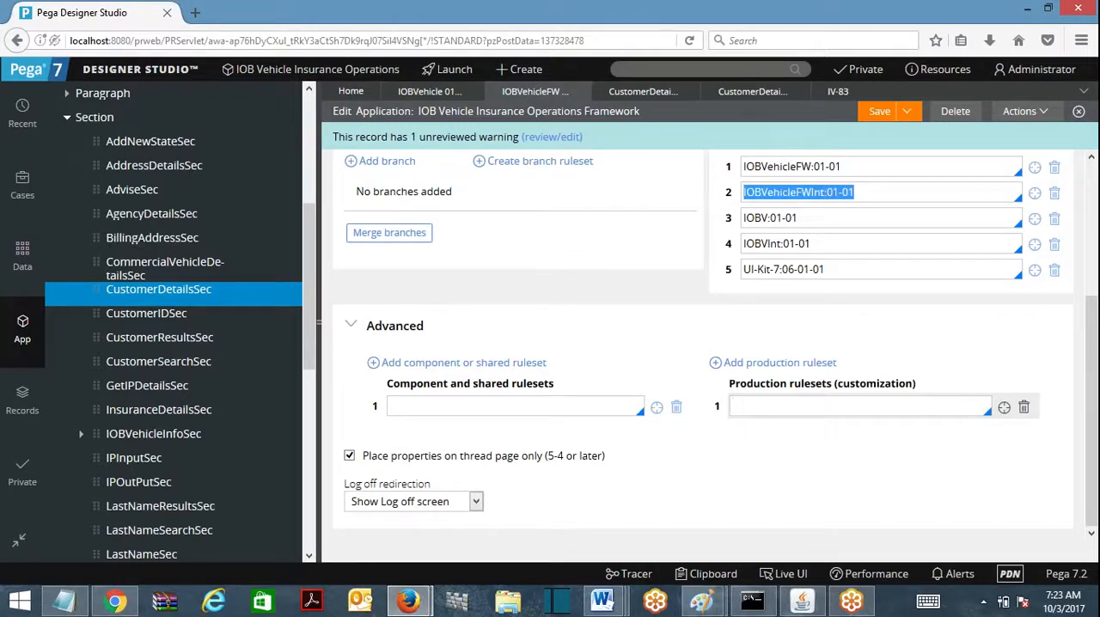
click(799, 405)
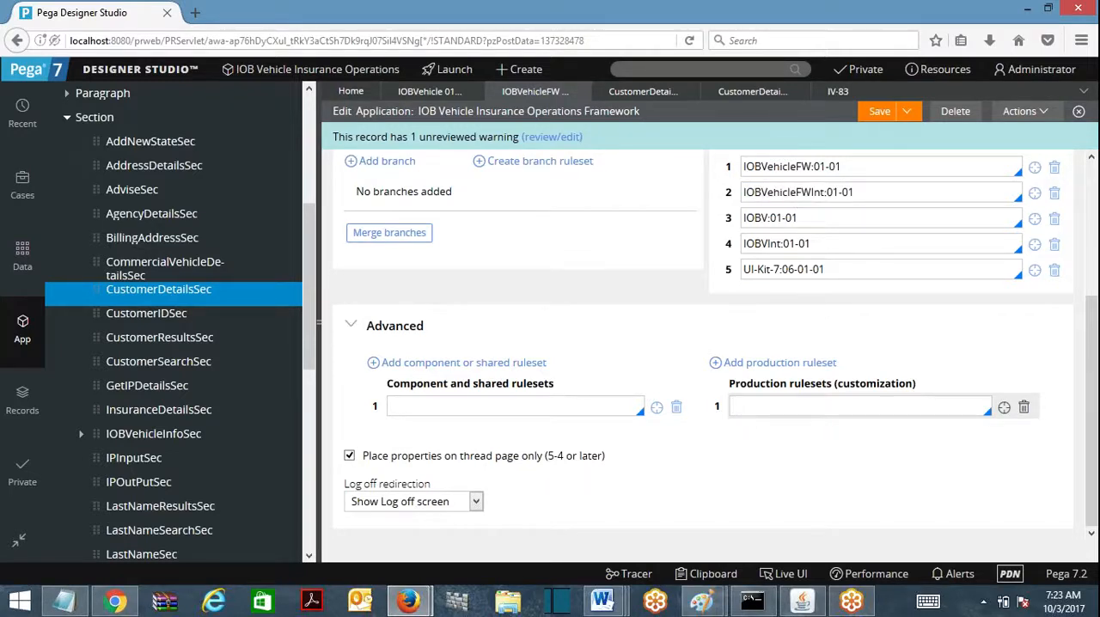
drag(730, 388, 929, 392)
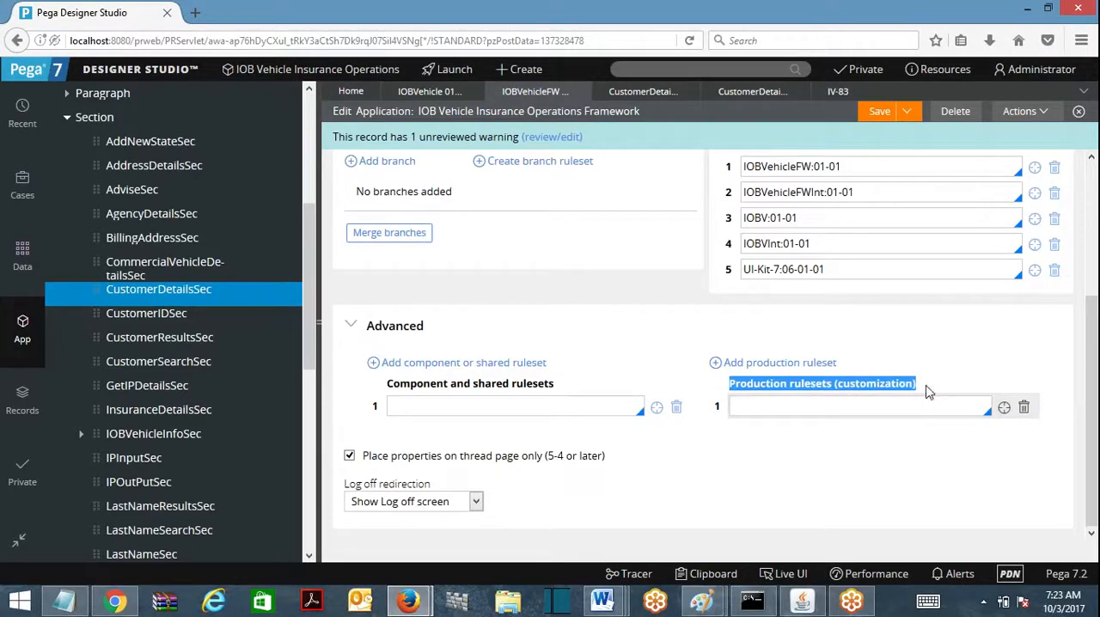
click(766, 406)
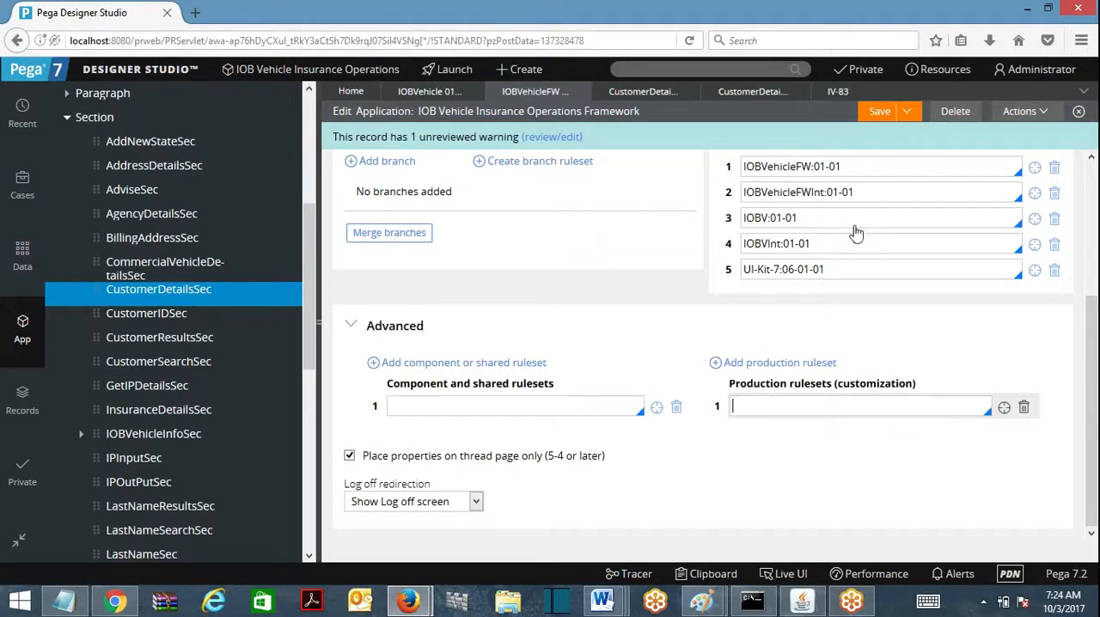
drag(690, 339, 831, 456)
right_click(830, 456)
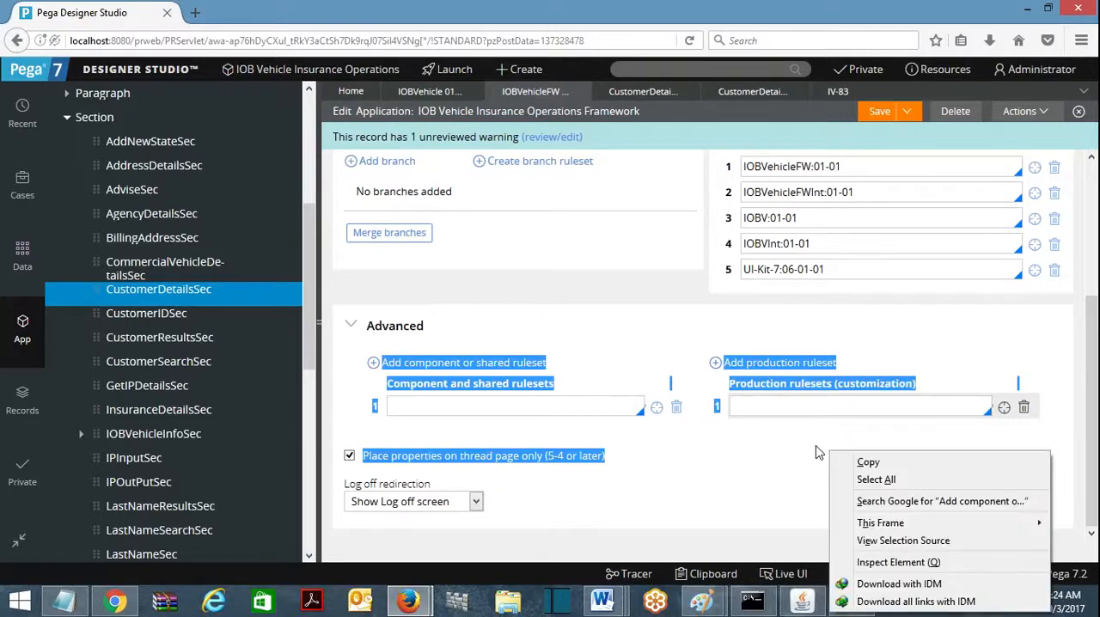
click(816, 454)
Step: Examine the IOBVehicleFW:01-01 entry among the framework application's rulesets
scroll(892, 337, up, 3)
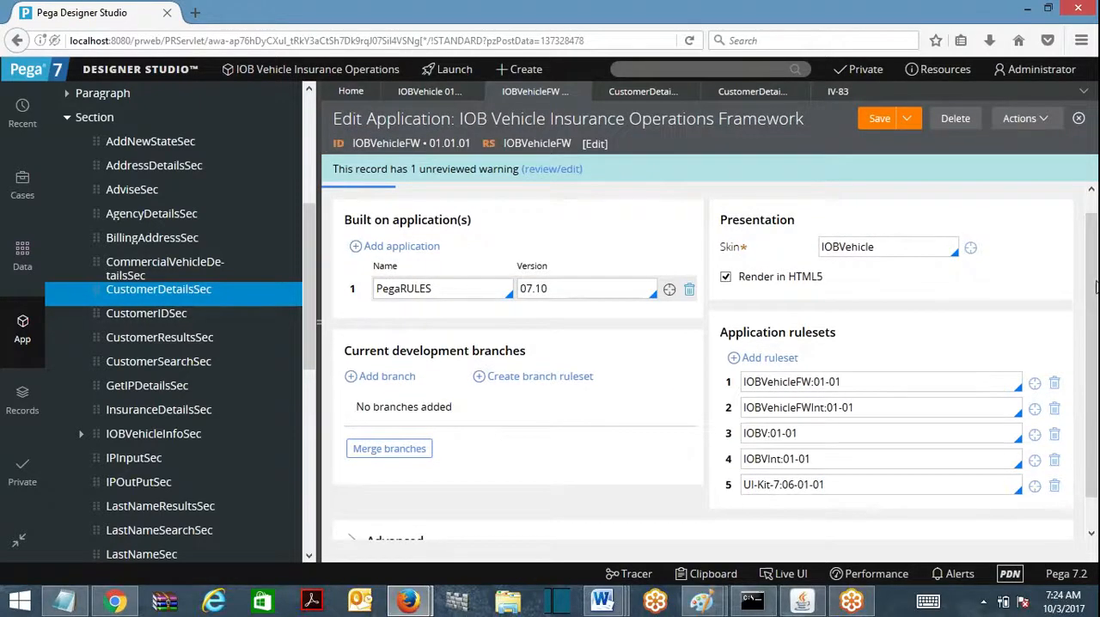
scroll(1090, 344, down, 1)
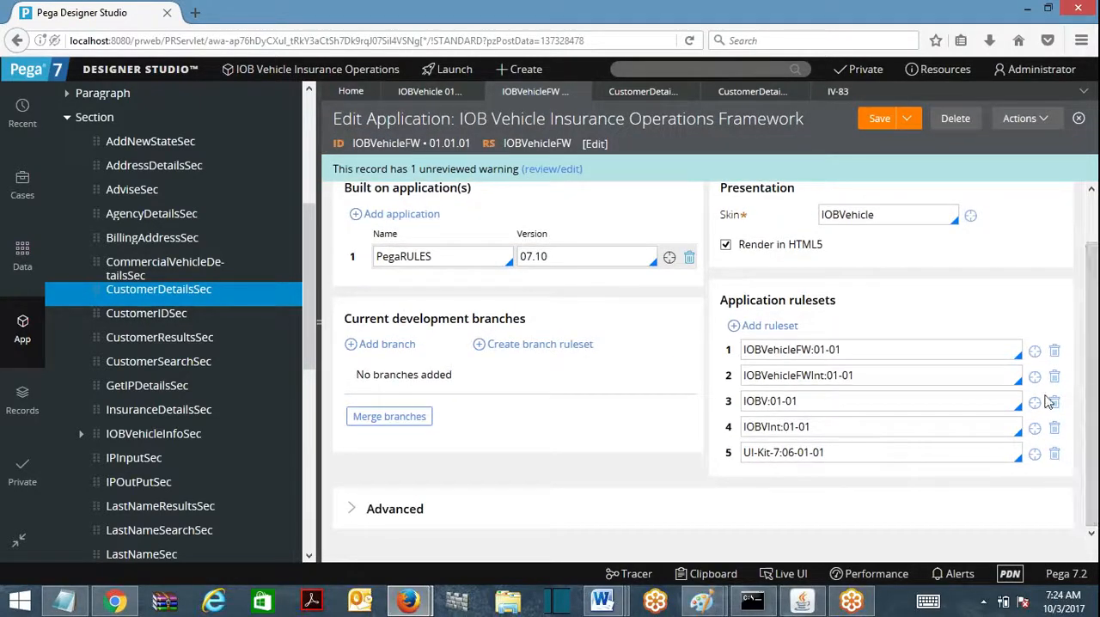
double_click(761, 349)
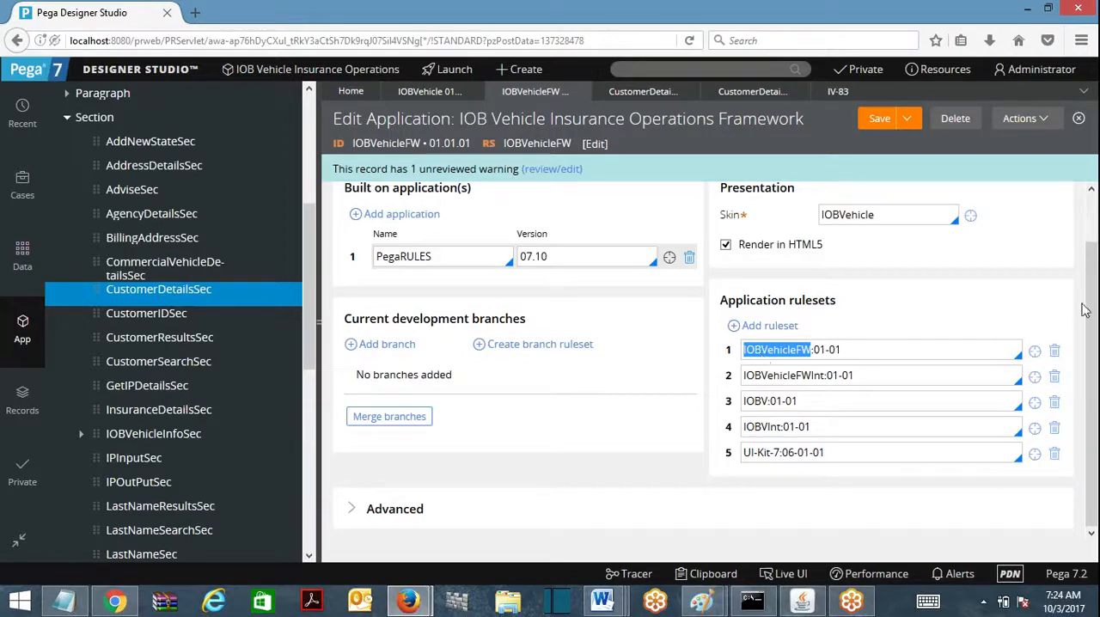
click(985, 347)
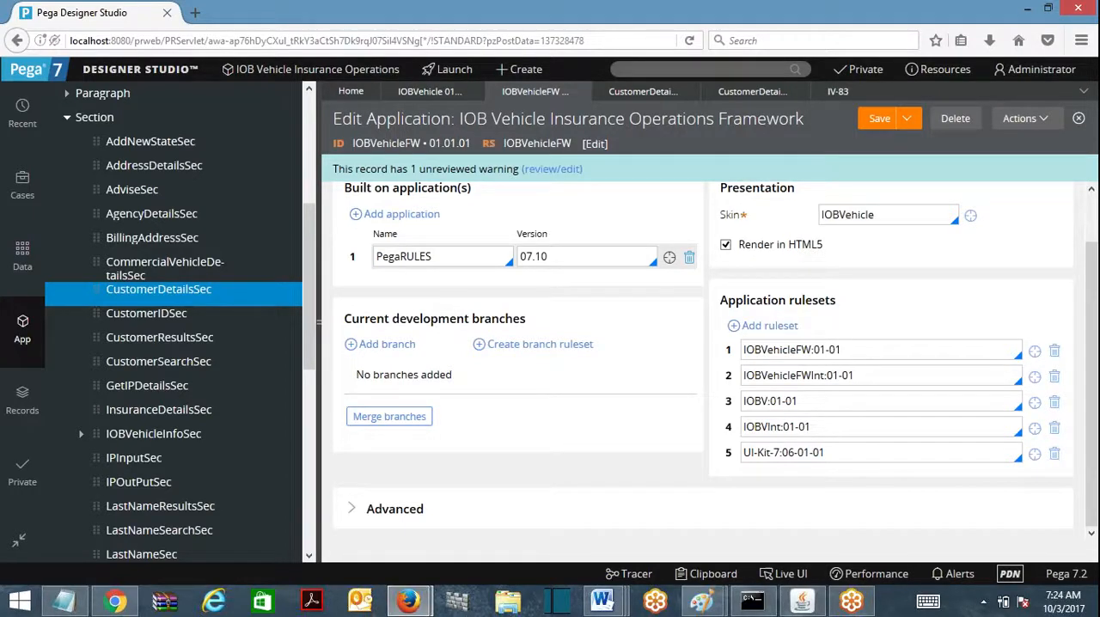
drag(843, 350, 735, 356)
Step: Switch to the IOB Vehicle Insurance Operations application record and examine its IOBVehicle:01-02 application ruleset
click(430, 91)
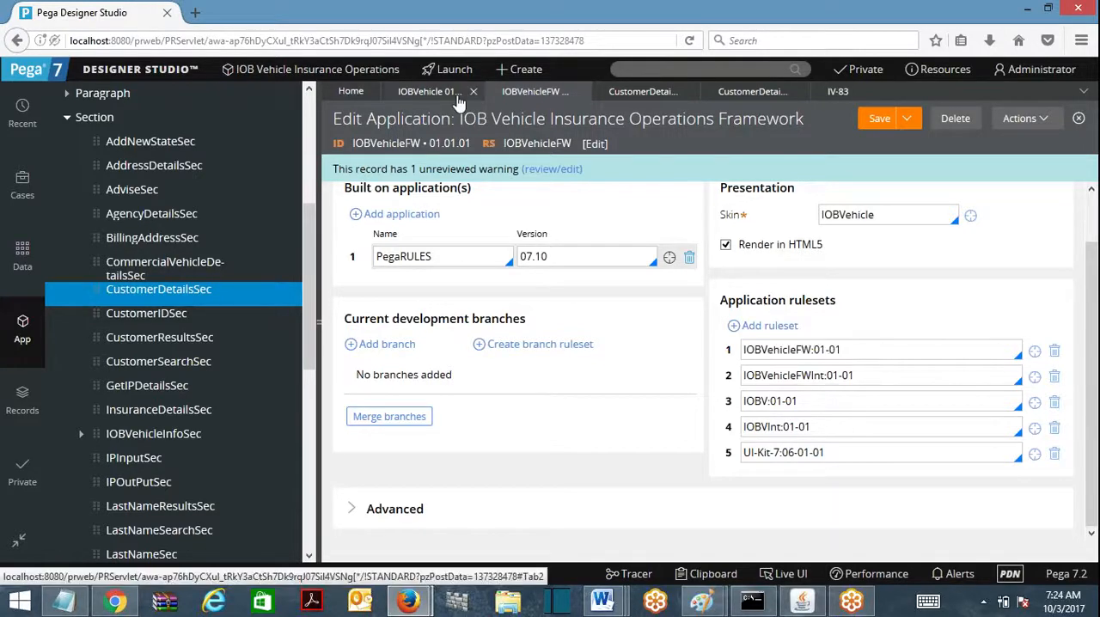
click(827, 369)
drag(827, 370, 744, 370)
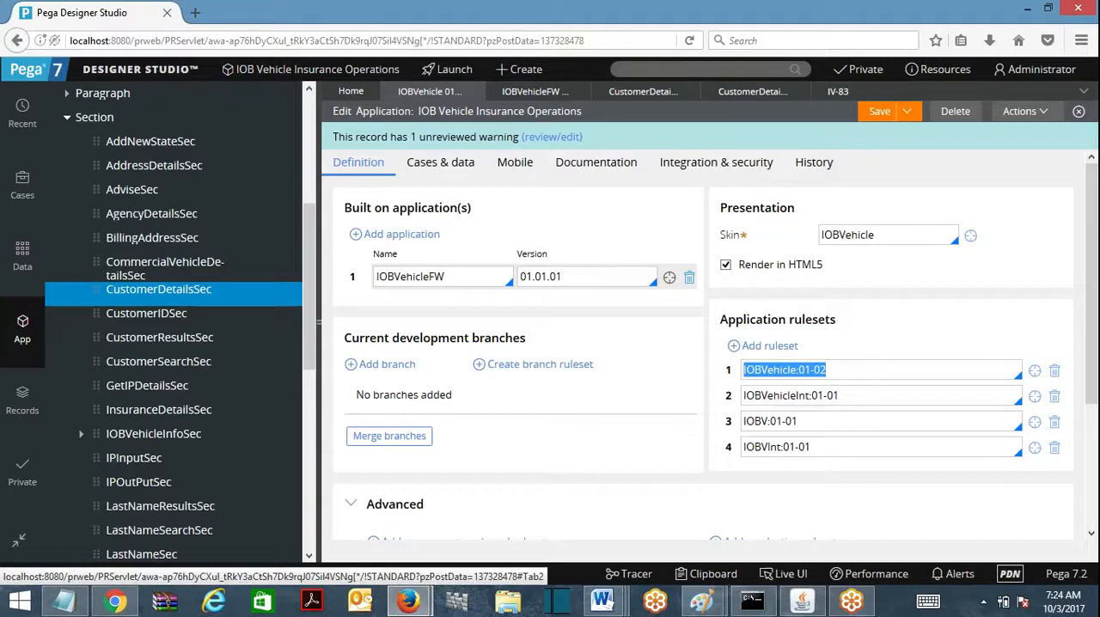
click(534, 91)
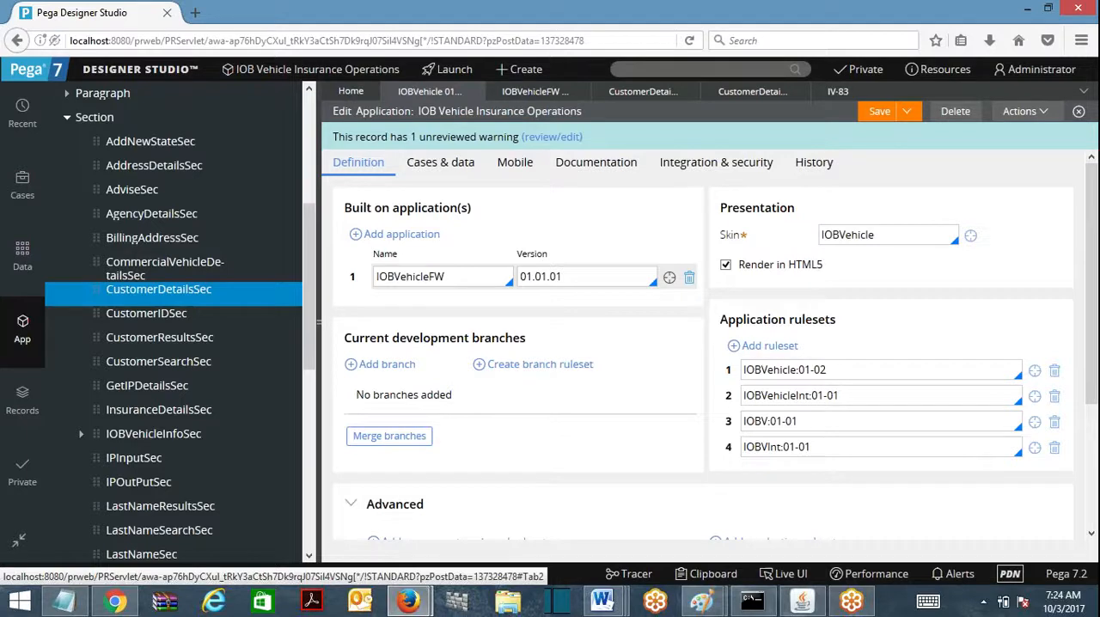
key(ctrl+a)
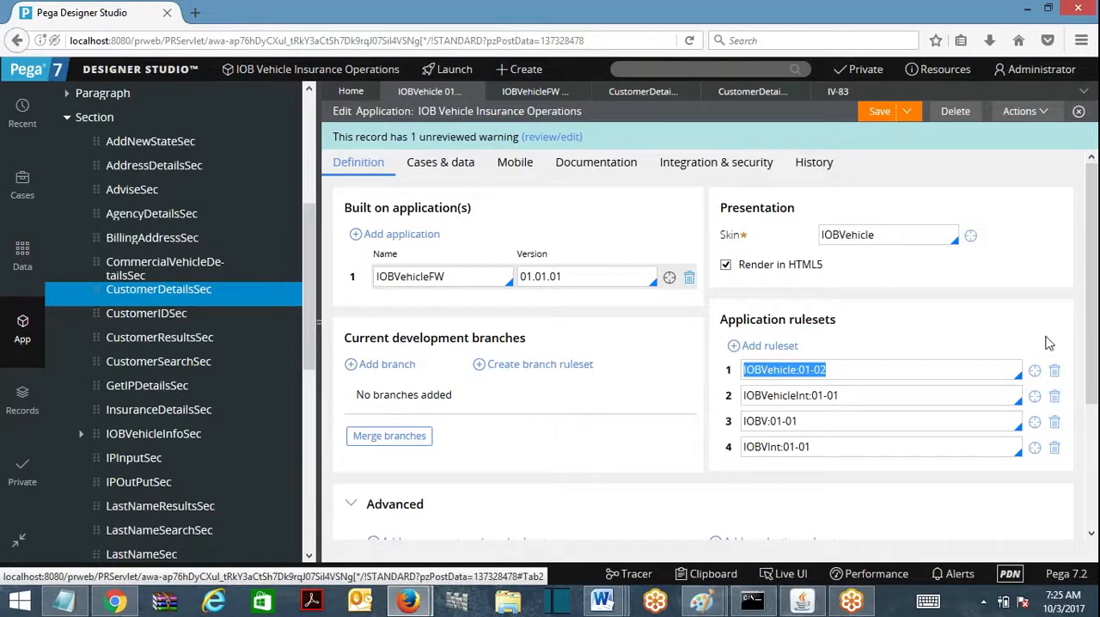
Step: Compare the IOBVehicle:01-02 application ruleset with the Advanced production rulesets of the IOB Vehicle Insurance Operations application
scroll(1092, 344, down, 3)
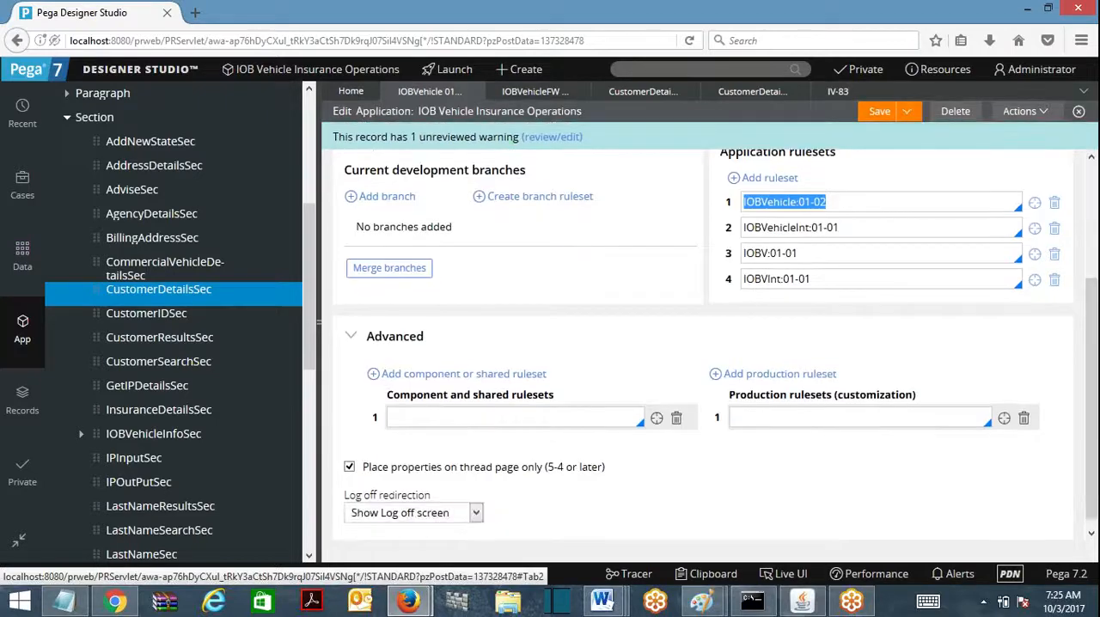
click(860, 202)
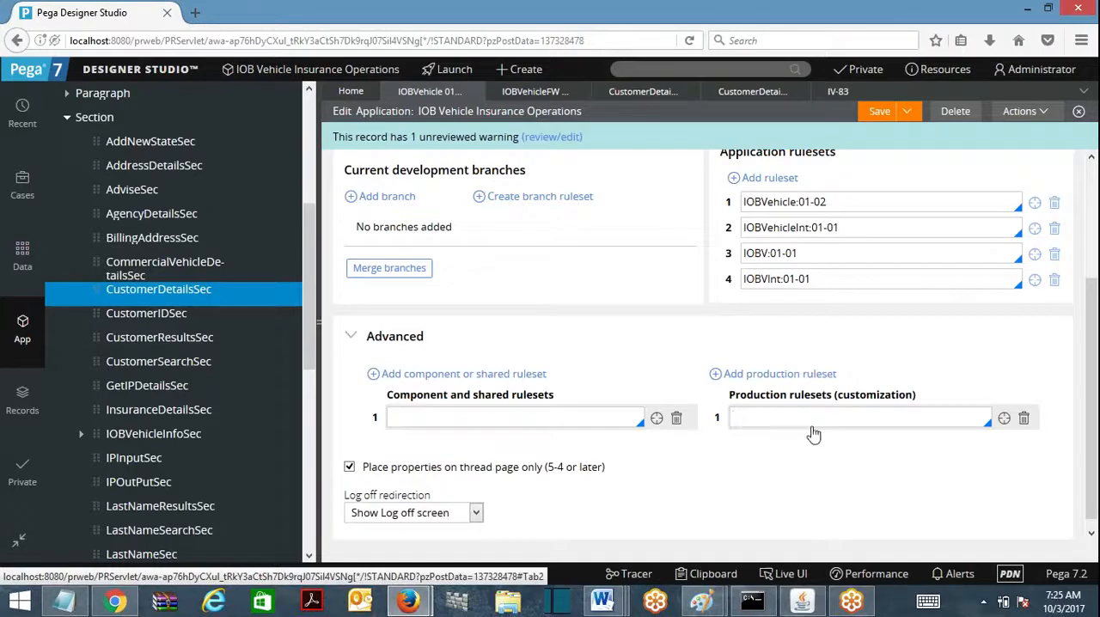
click(843, 203)
drag(839, 203, 736, 212)
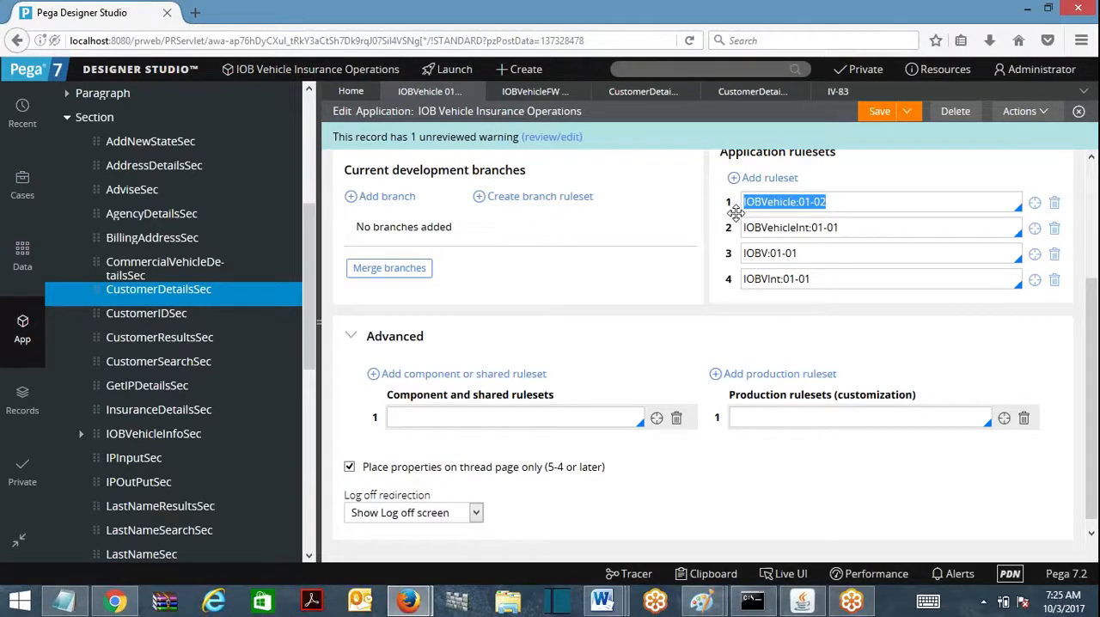
click(790, 201)
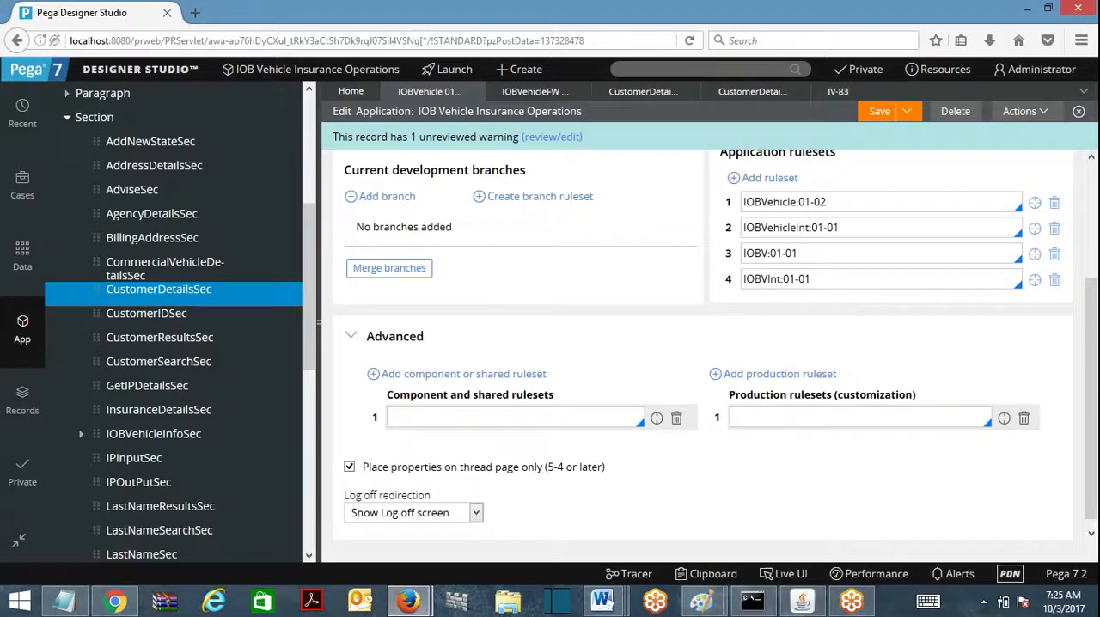
Step: Choose AgoraJobFW as the first production ruleset of the IOB Vehicle Insurance Operations application
key(Down)
click(763, 307)
key(ctrl+a)
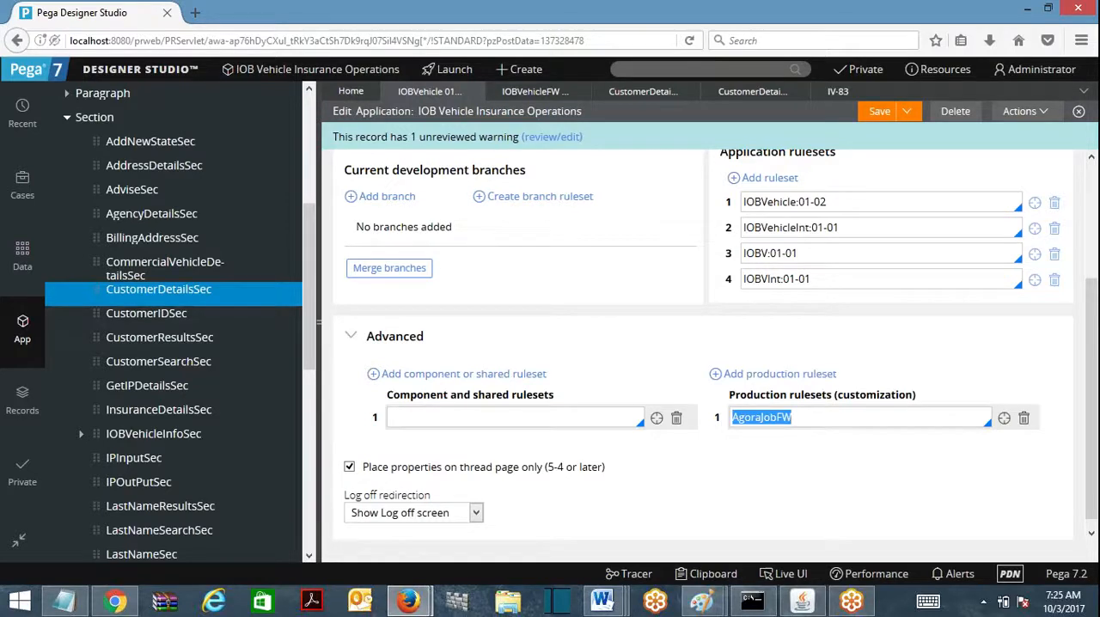
drag(829, 202, 743, 202)
click(830, 202)
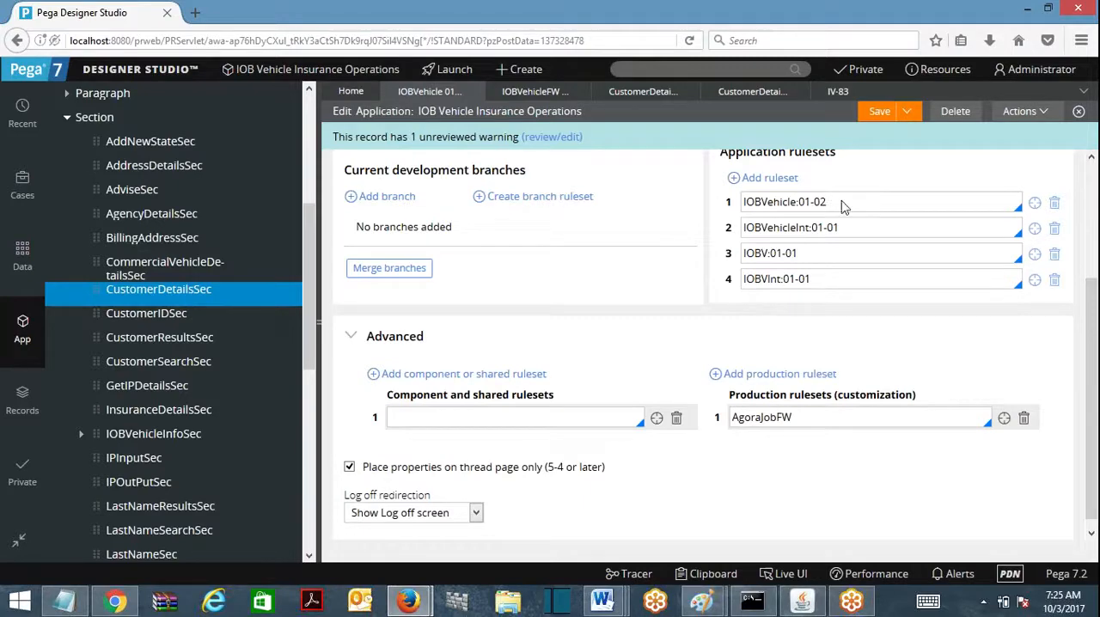
Step: Try to save the application with AgoraJobFW as production ruleset, and clear that production ruleset entry
click(879, 111)
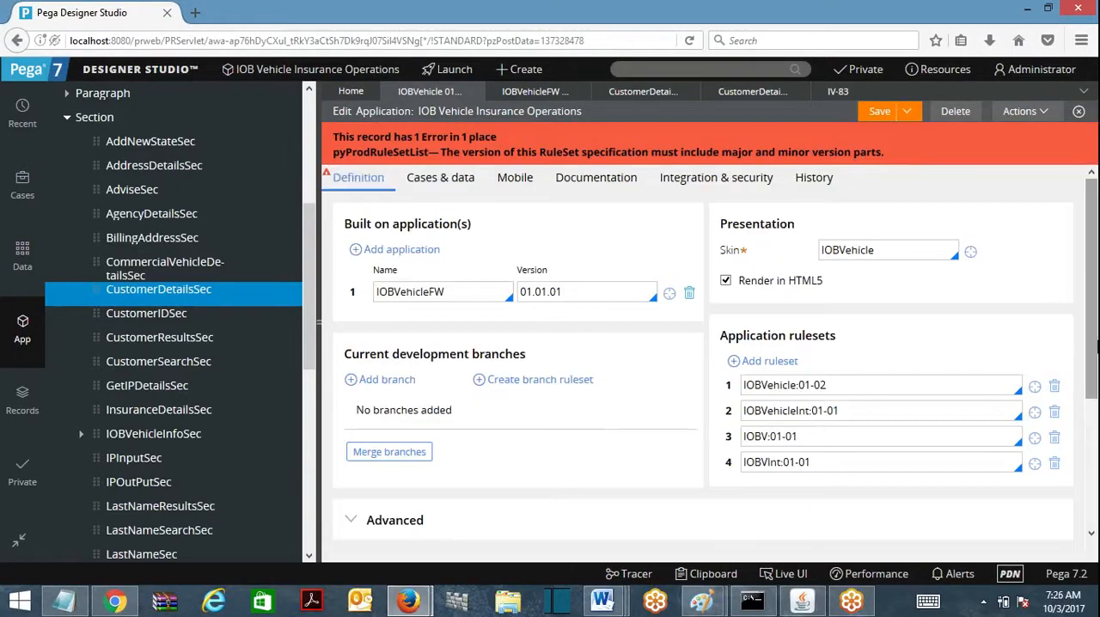
scroll(838, 445, down, 3)
click(796, 411)
key(ctrl+a)
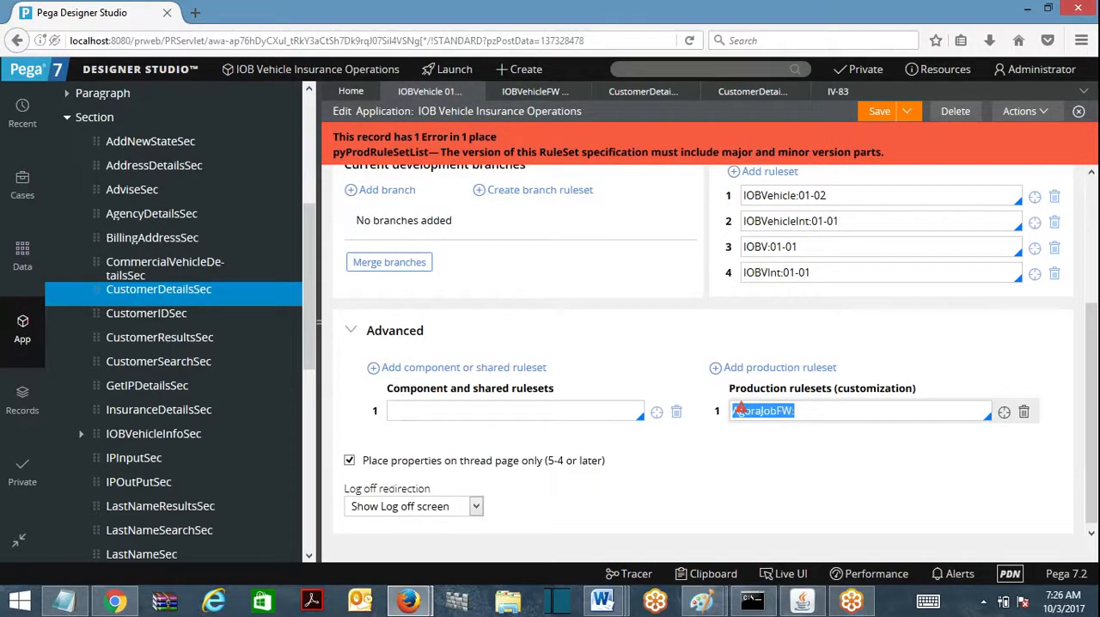
key(BackSpace)
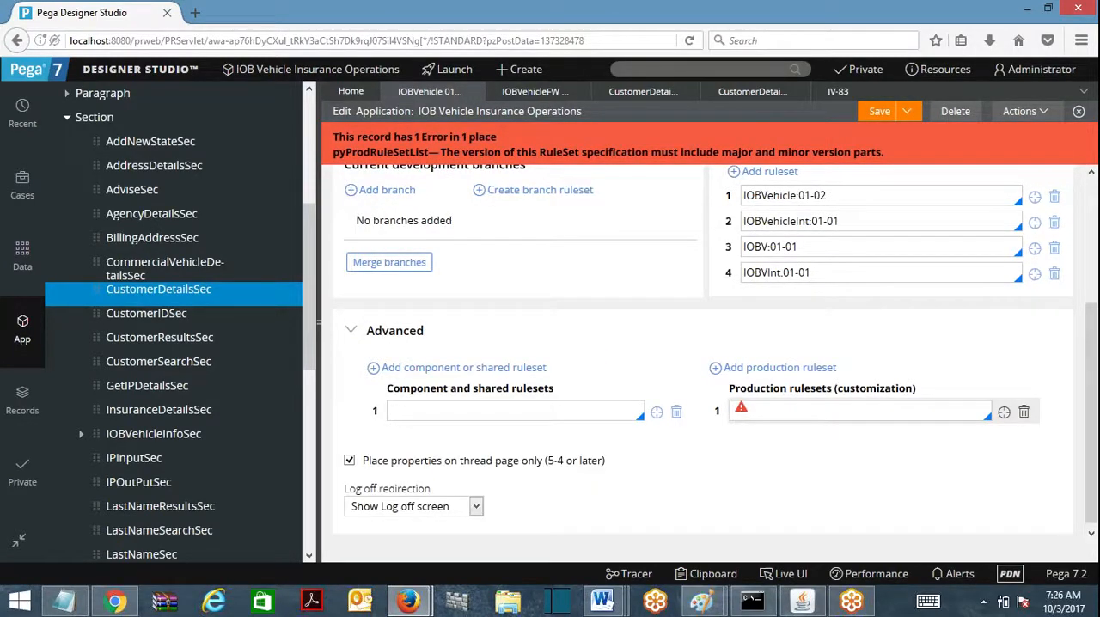
Step: Copy IOBVehicle:01-02 from the application rulesets into the first production ruleset entry
click(854, 223)
key(shift+Tab)
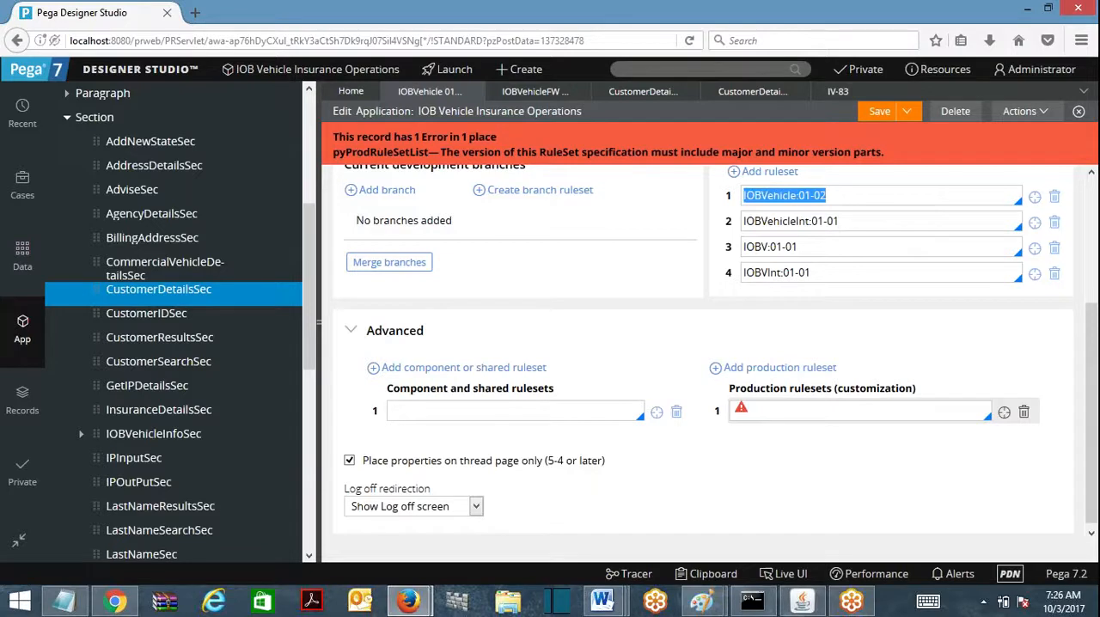
key(ctrl+c)
click(816, 410)
key(ctrl+v)
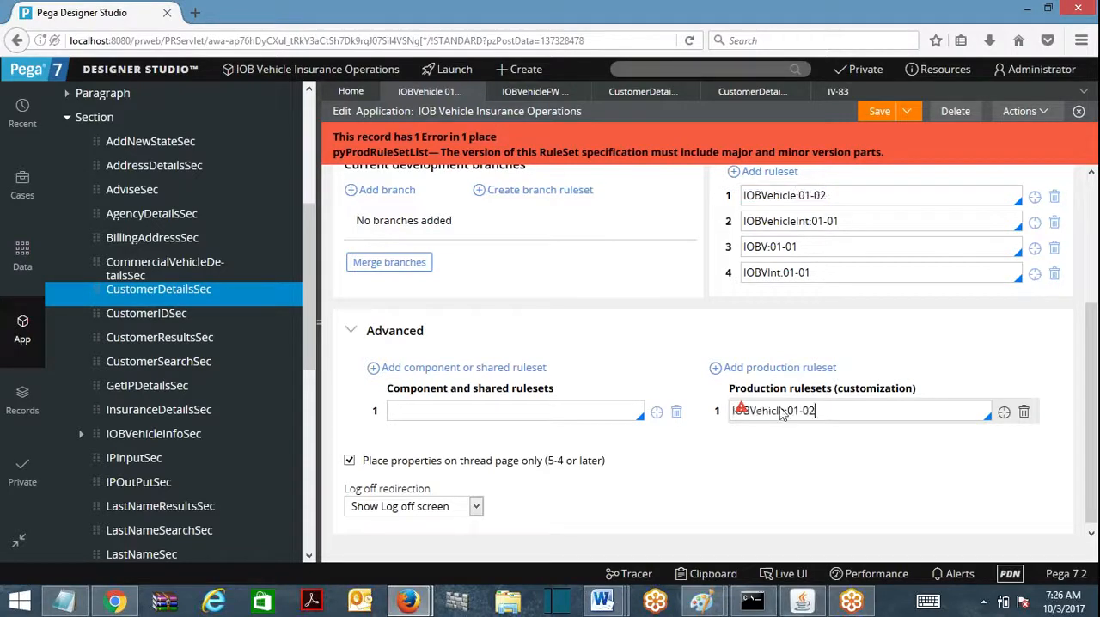
Step: Remove IOBVehicle:01-02 from the application rulesets and save the application record
click(1054, 200)
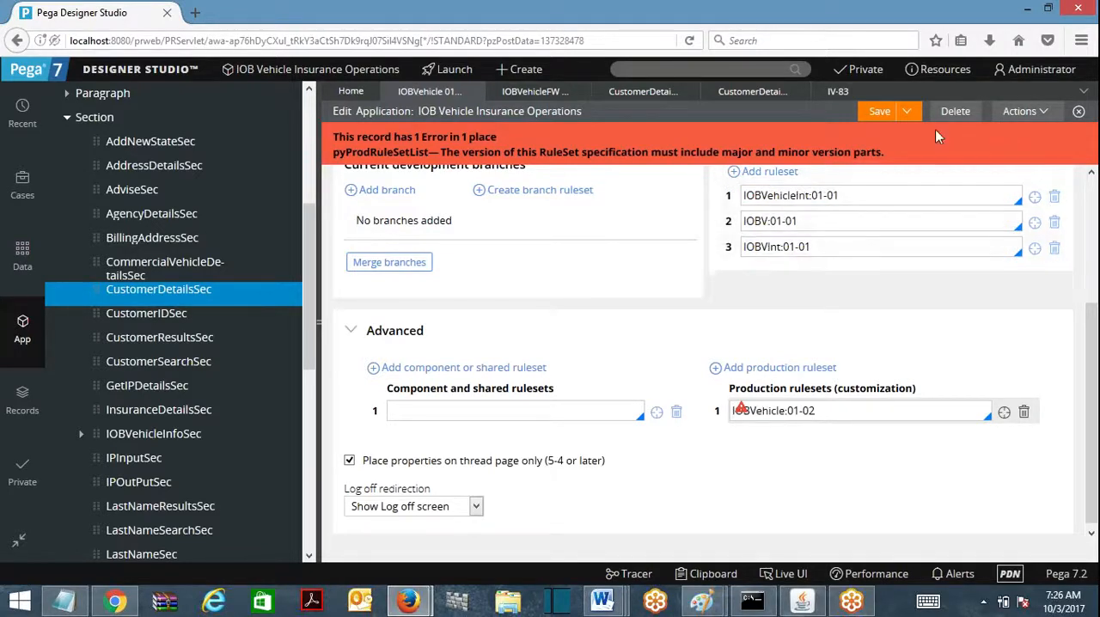
click(887, 120)
scroll(835, 413, up, 3)
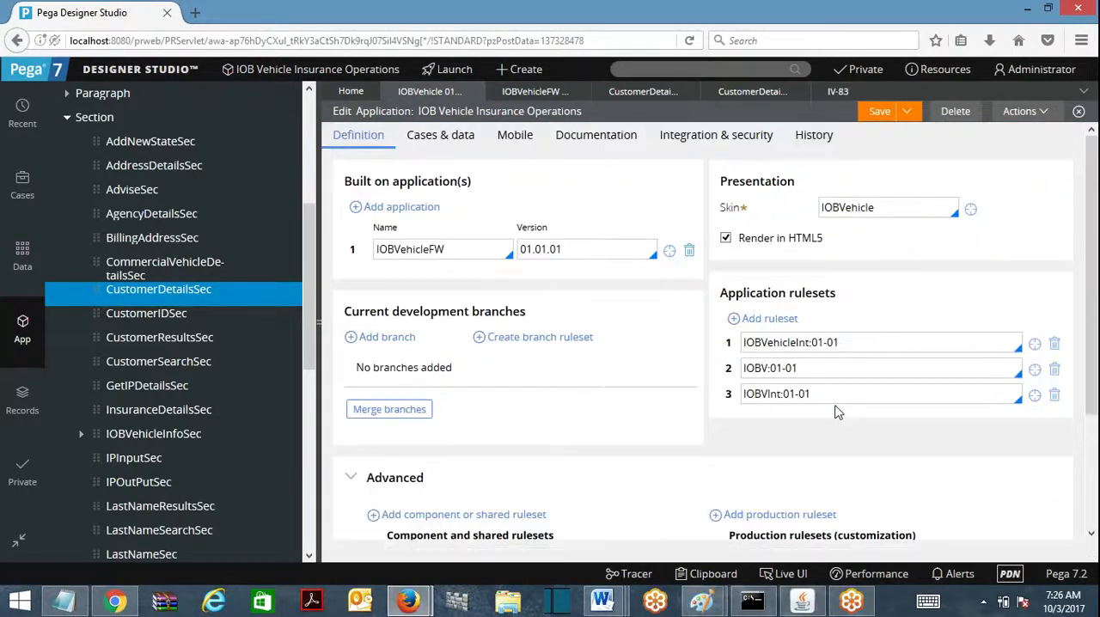
Step: Open the operator profile and examine its Rulesets and Application RuleSets lists beside the application record
click(1036, 69)
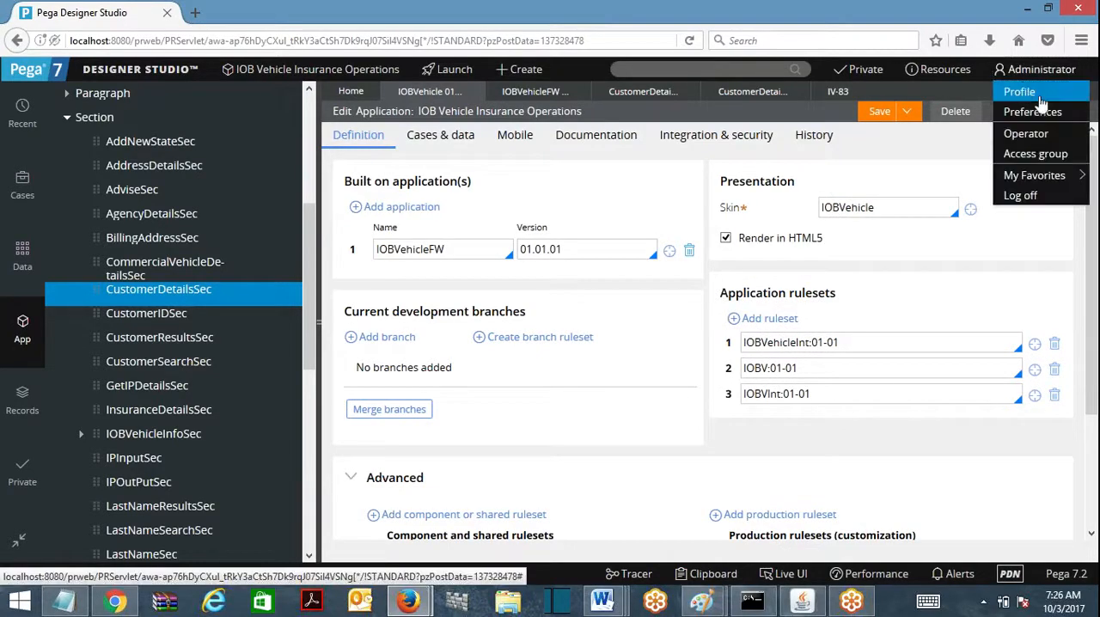
click(1040, 94)
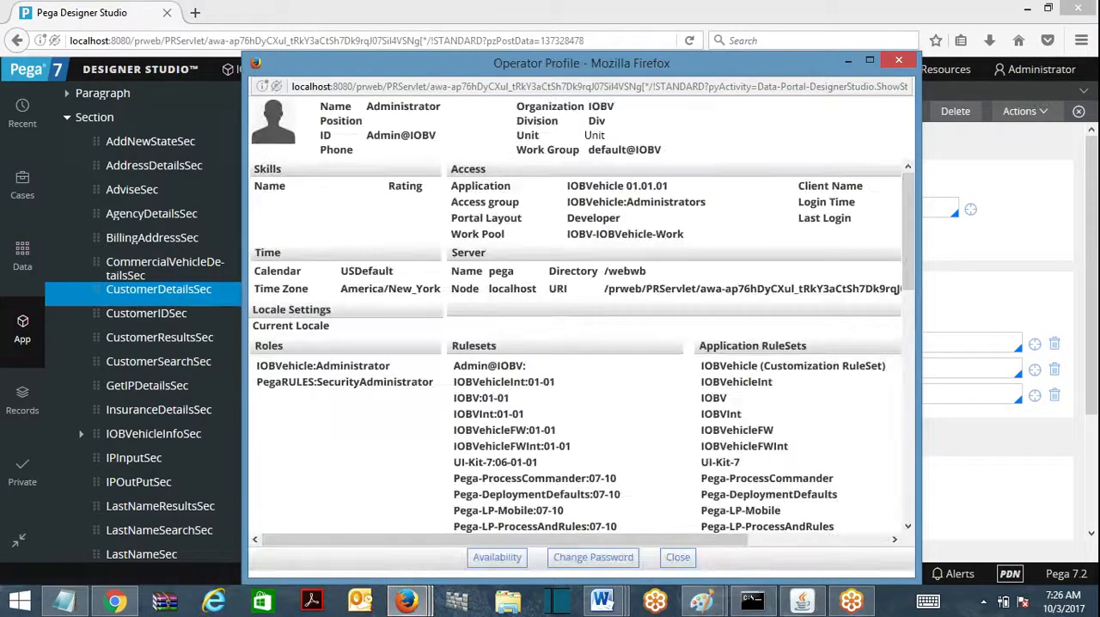
double_click(711, 74)
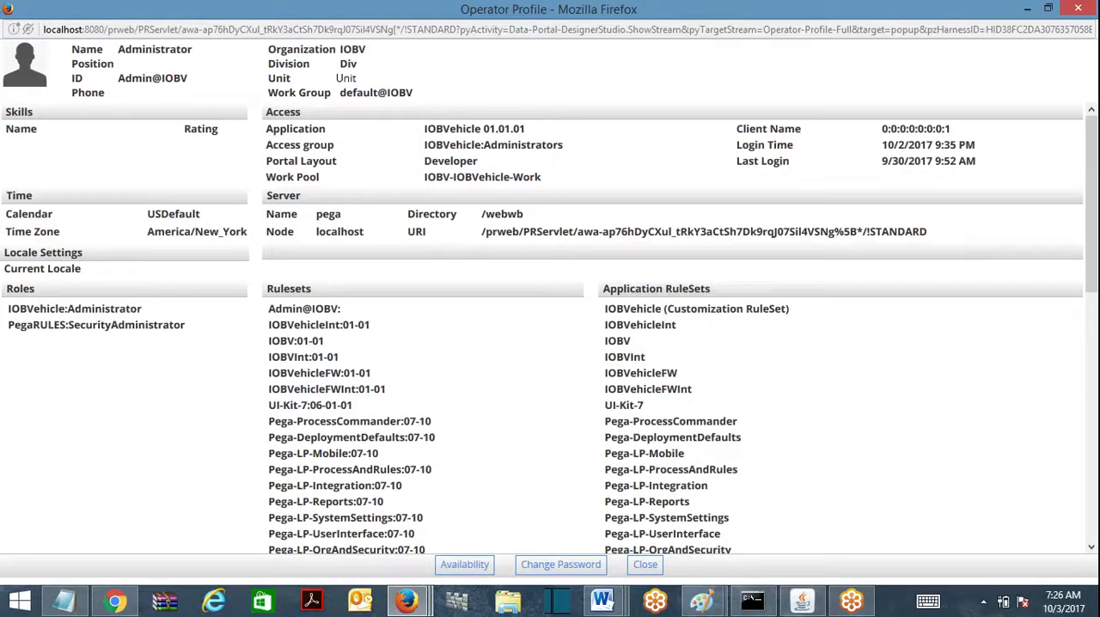
click(1048, 8)
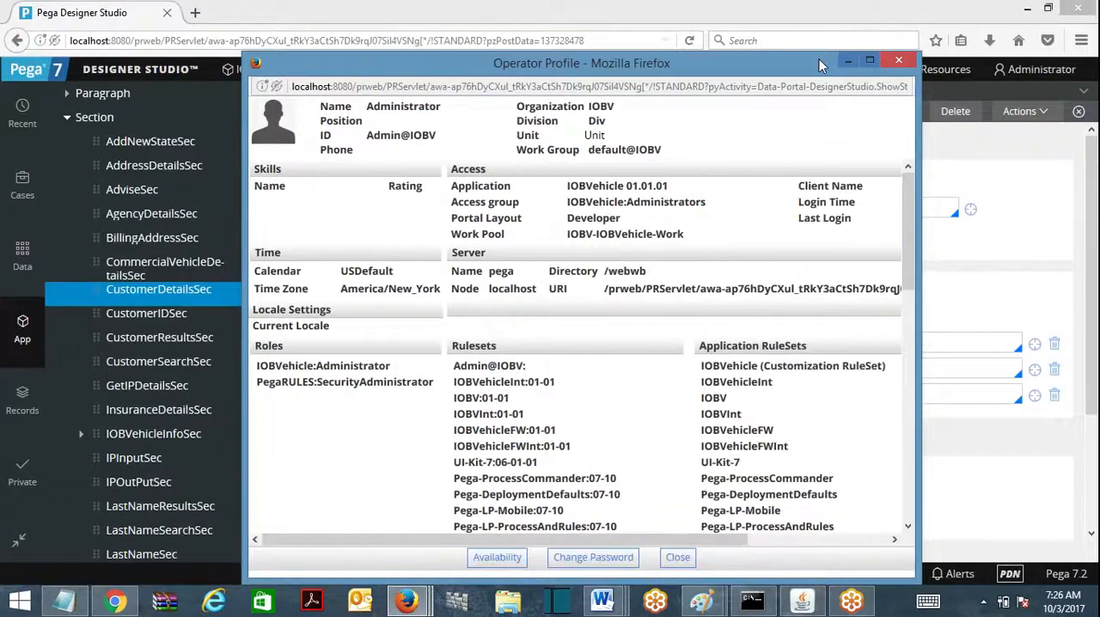
drag(821, 65, 527, 118)
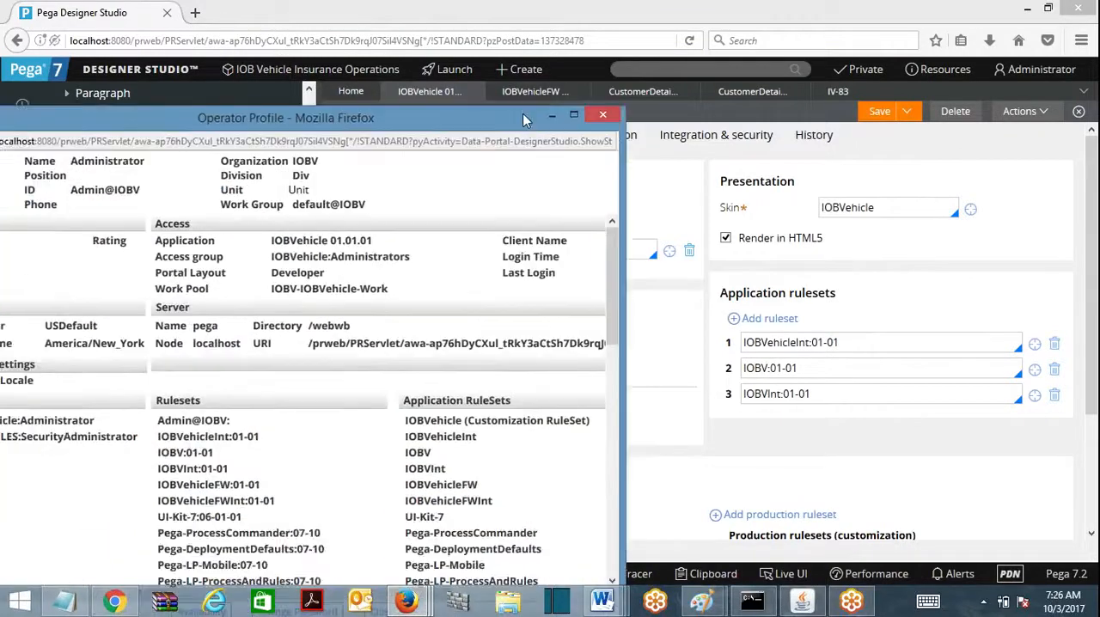
Step: Check the production rulesets of the application record against the ruleset lists in the operator profile
click(602, 114)
scroll(635, 365, down, 2)
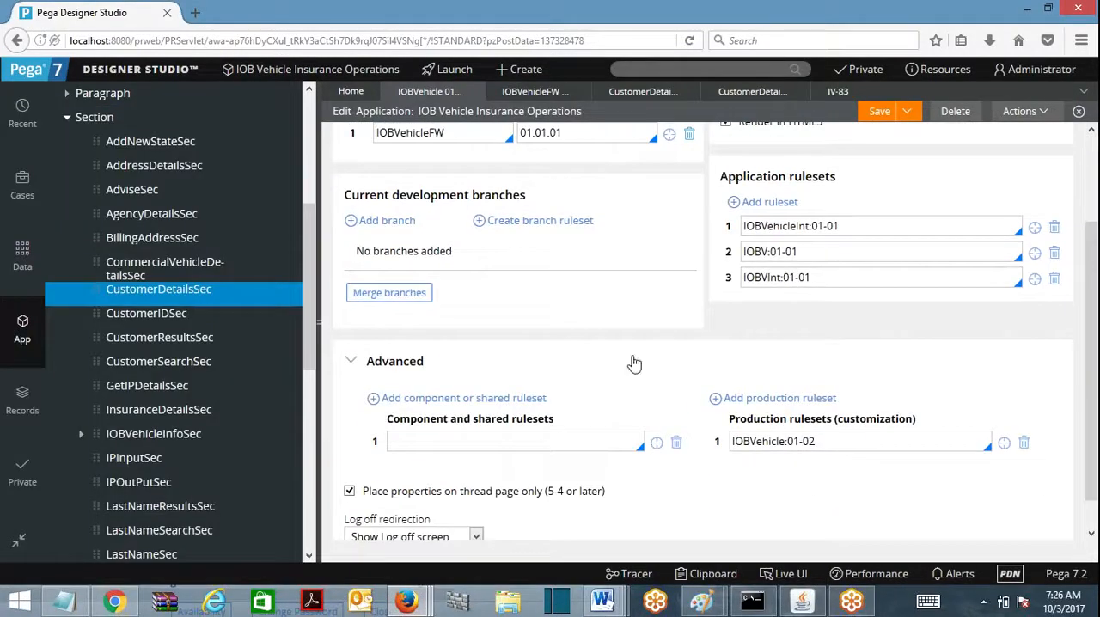
mouse_move(406, 600)
click(593, 511)
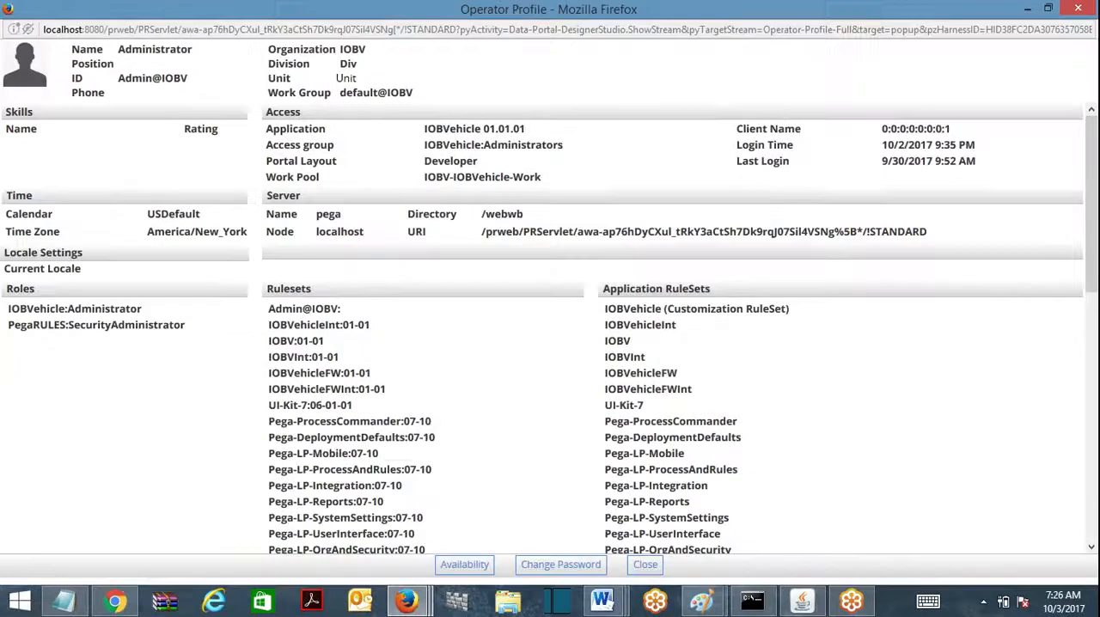
double_click(468, 117)
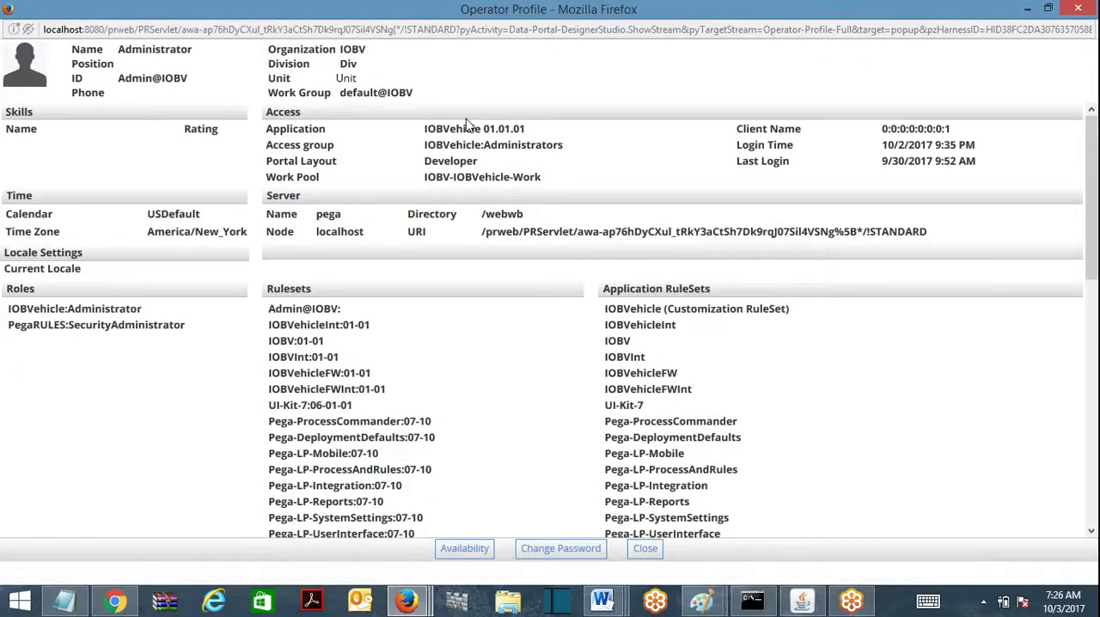
Step: Search the operator profile for IOBV, go through the matches in its ruleset lists, and close the profile
key(ctrl+f)
text(IOBVV)
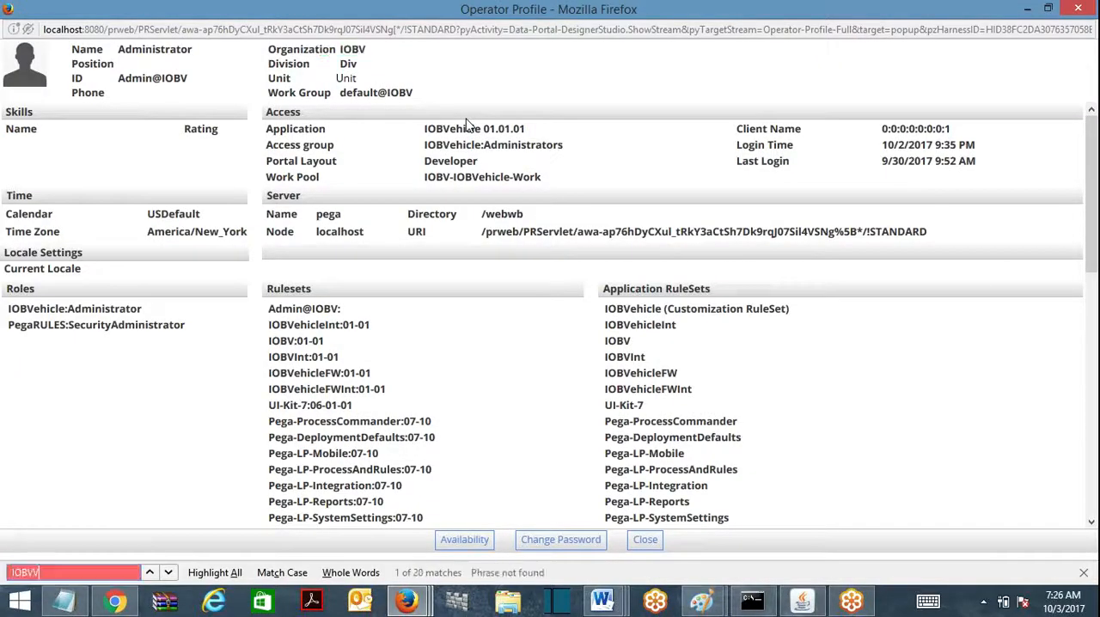
key(BackSpace)
key(BackSpace)
text(V)
key(Return)
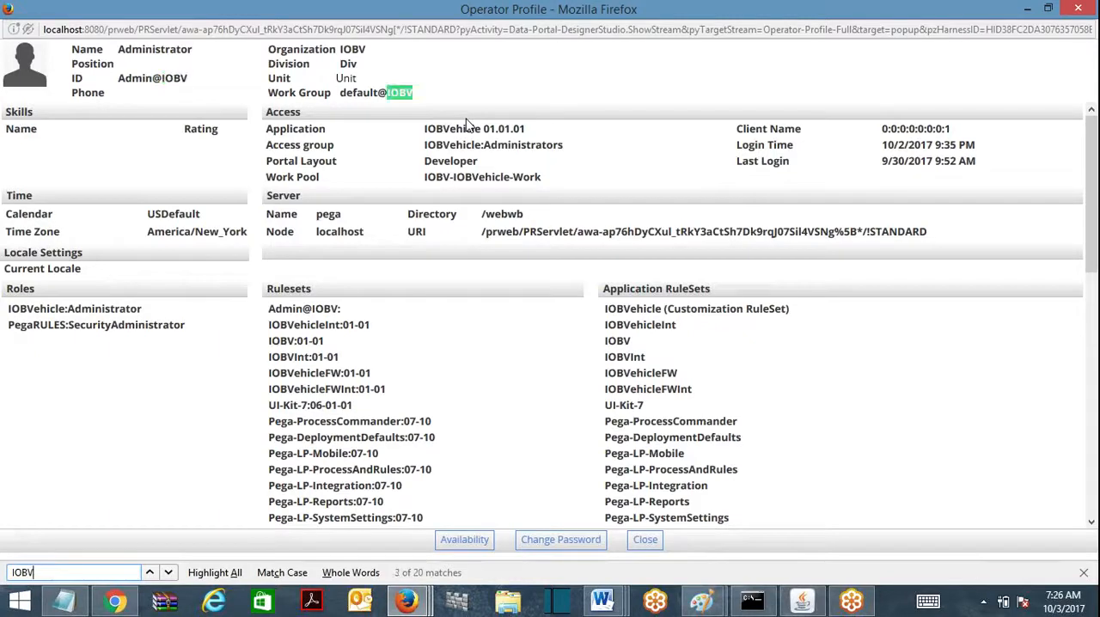
key(Return)
key(Return)
key(Return)
key(Return)
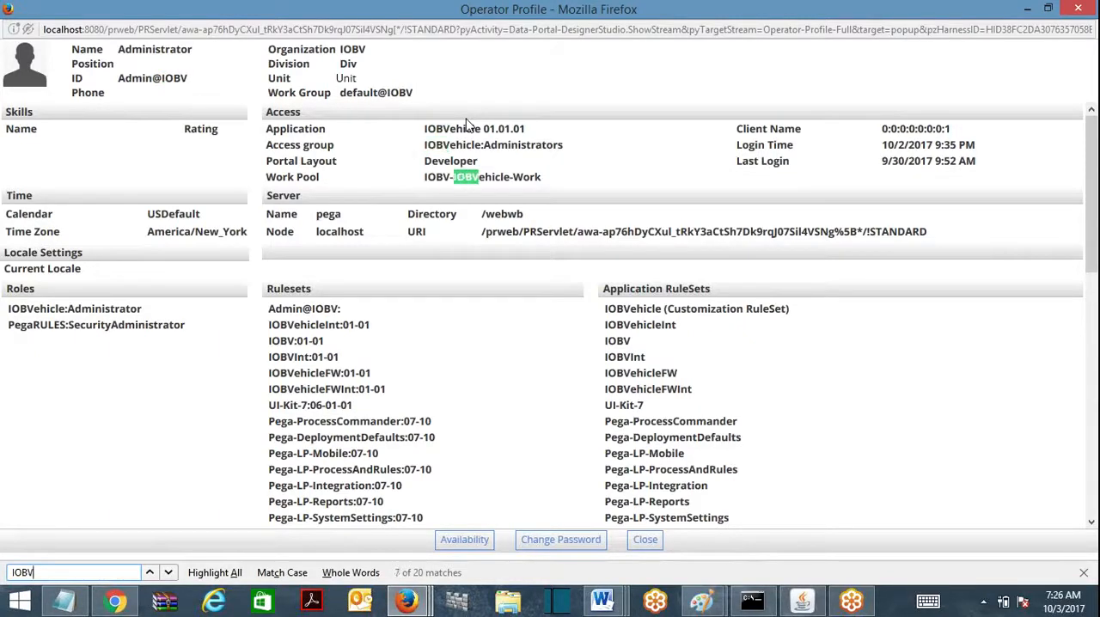
key(Return)
key(Return)
key(Return)
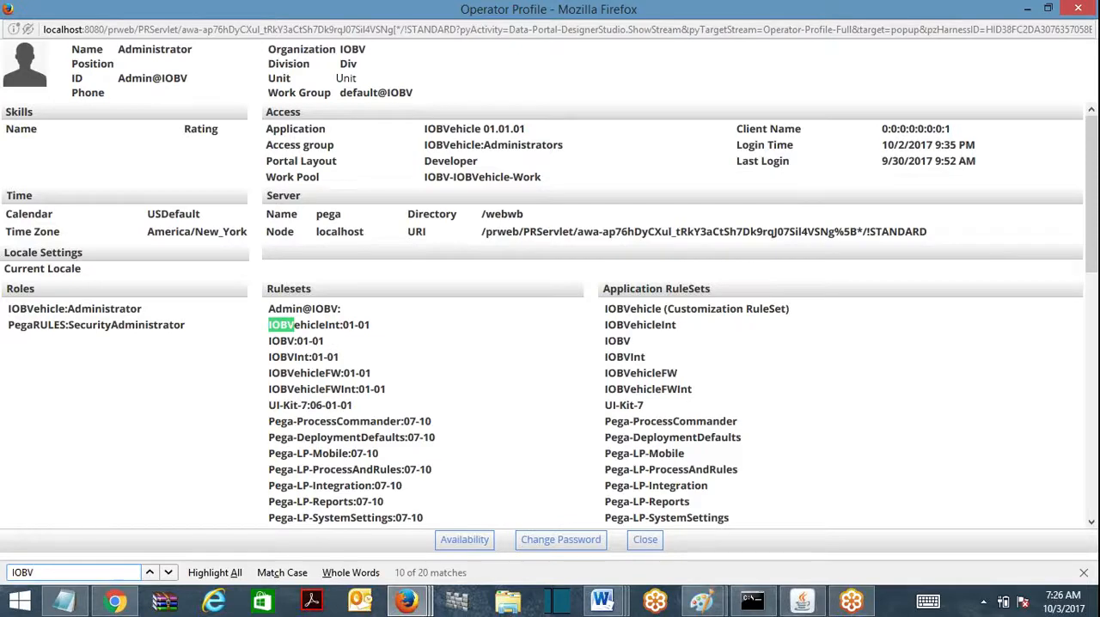
key(Return)
key(Return)
key(Return)
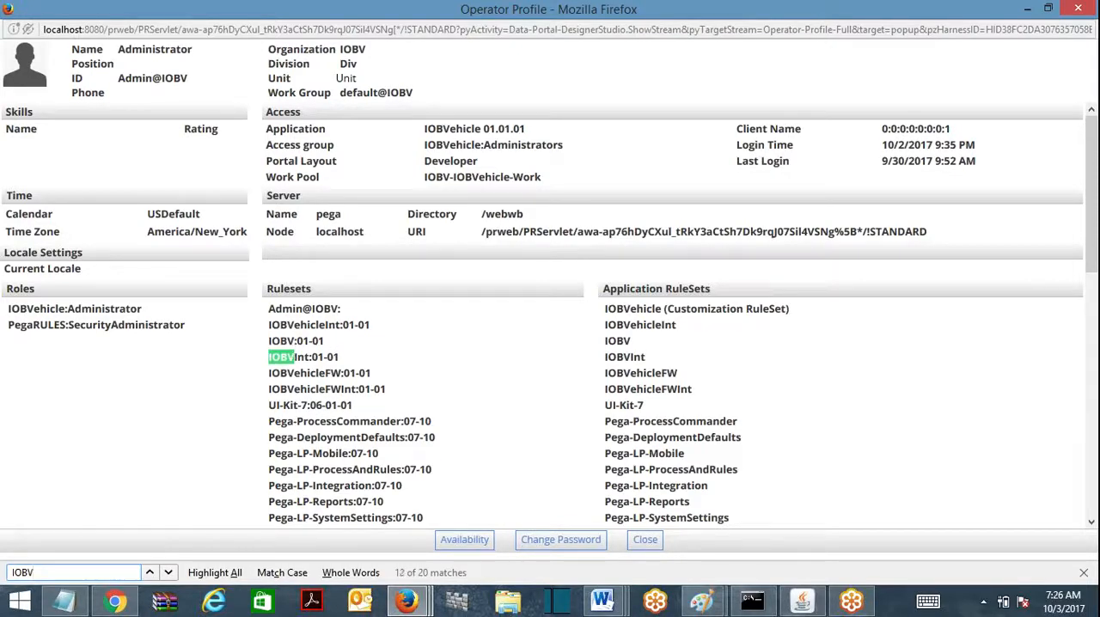
key(Return)
key(Return)
key(Return)
key(Return)
key(Return)
key(Return)
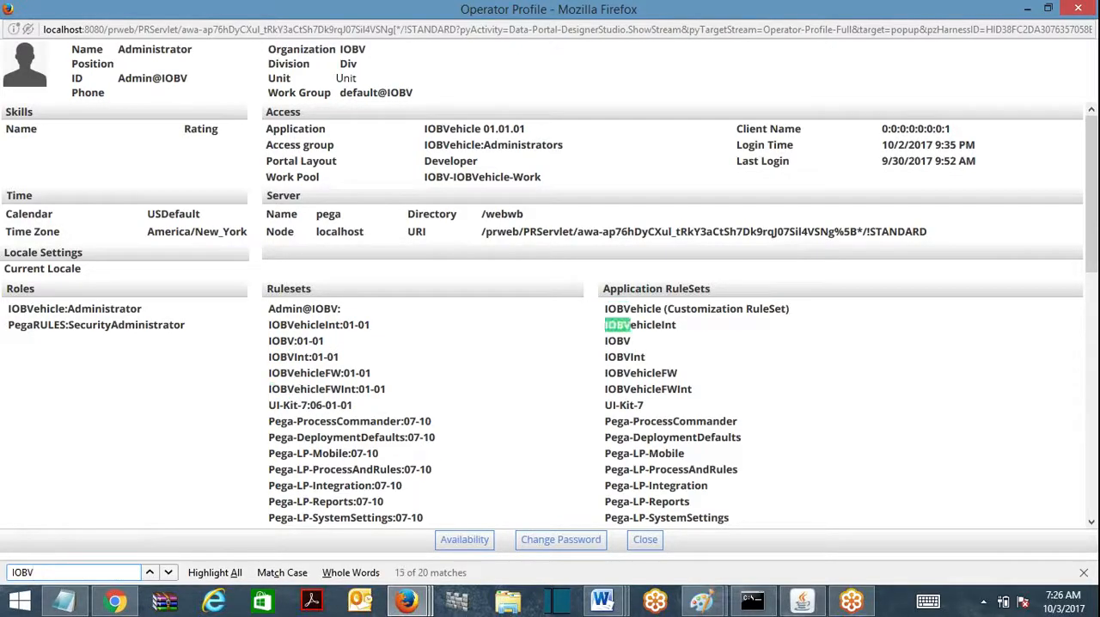
key(Return)
key(Return)
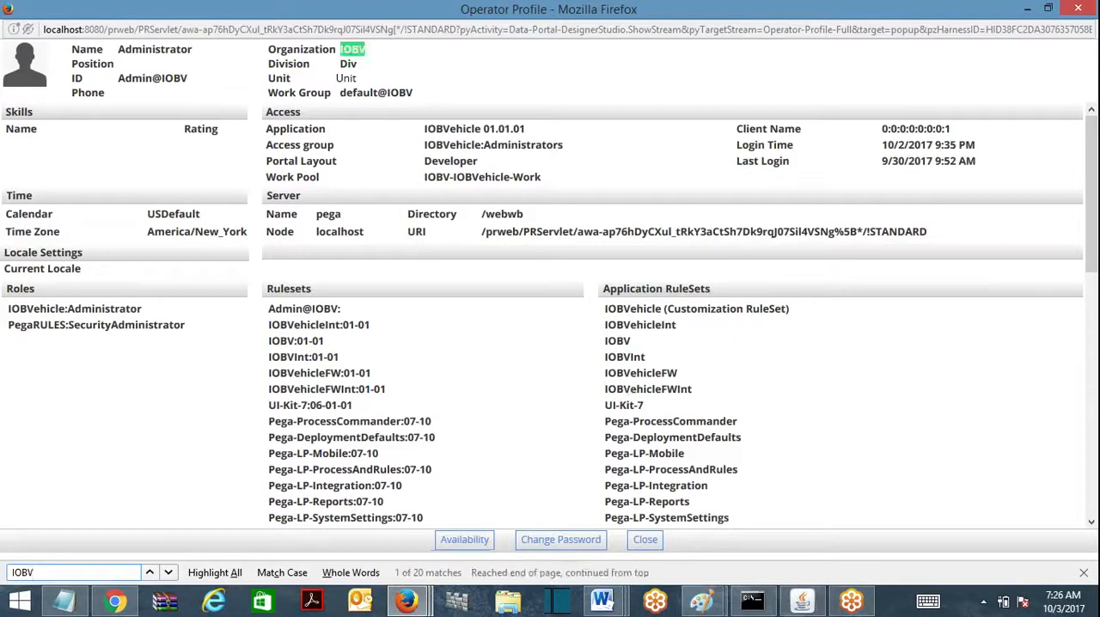
key(Return)
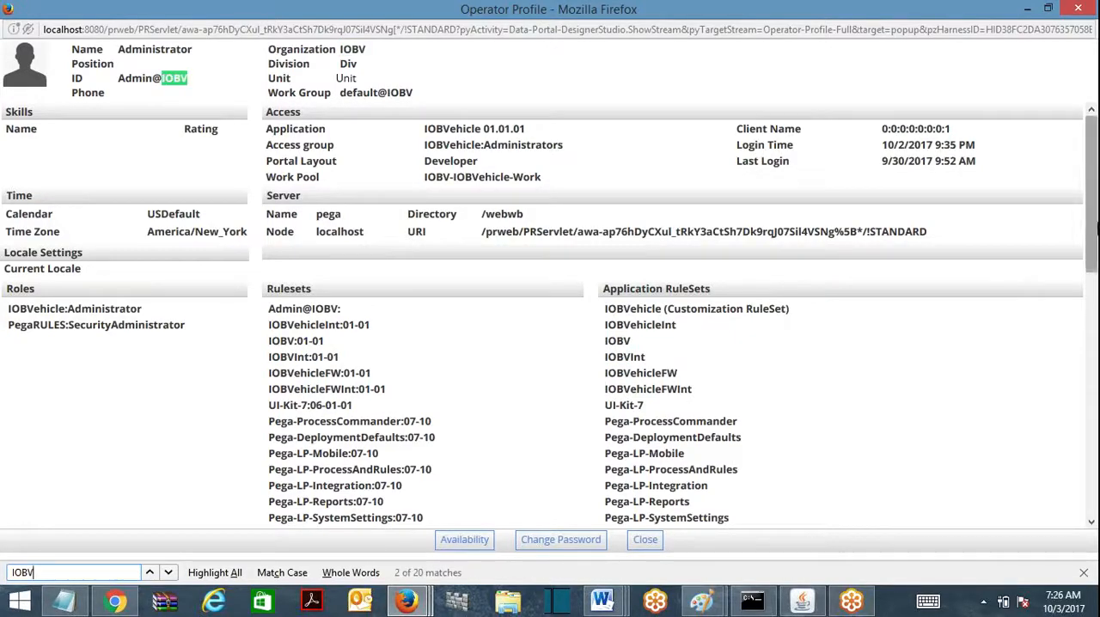
drag(1097, 246, 1071, 117)
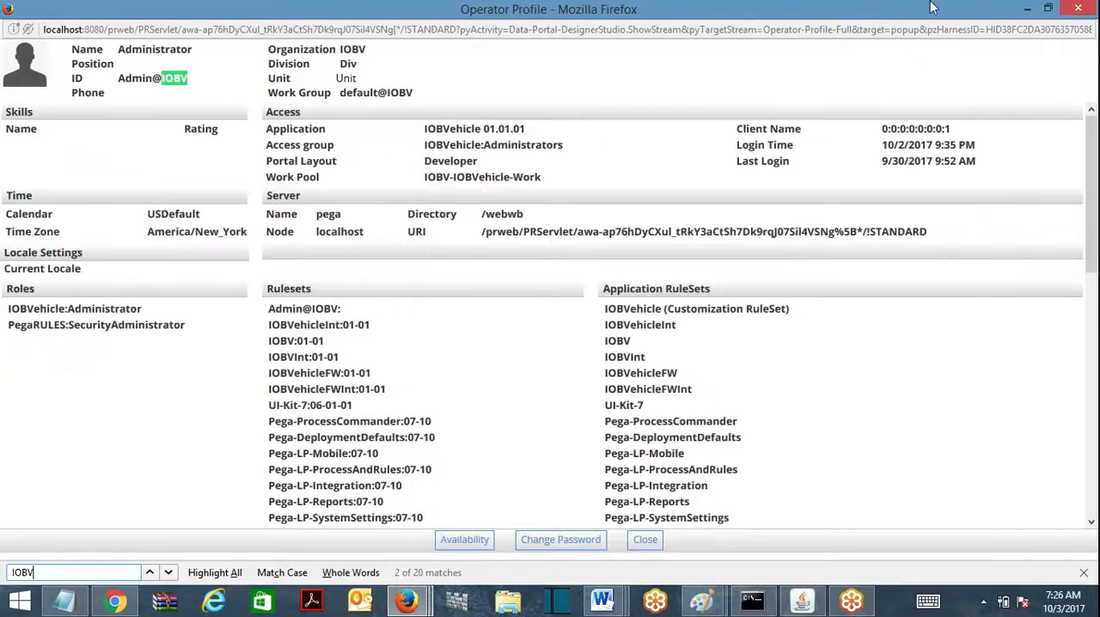
click(1079, 8)
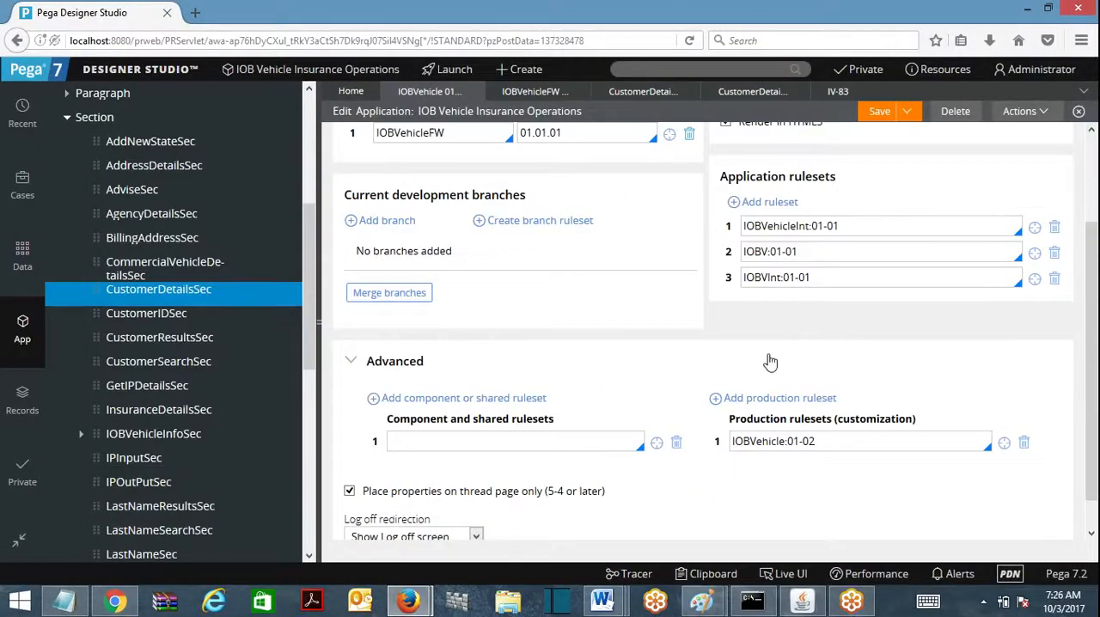
Step: Examine the 02 version part of the IOBVehicle:01-02 production ruleset
click(815, 441)
mouse_move(815, 441)
mouse_down()
mouse_move(733, 441)
mouse_move(803, 441)
mouse_up()
right_click(816, 449)
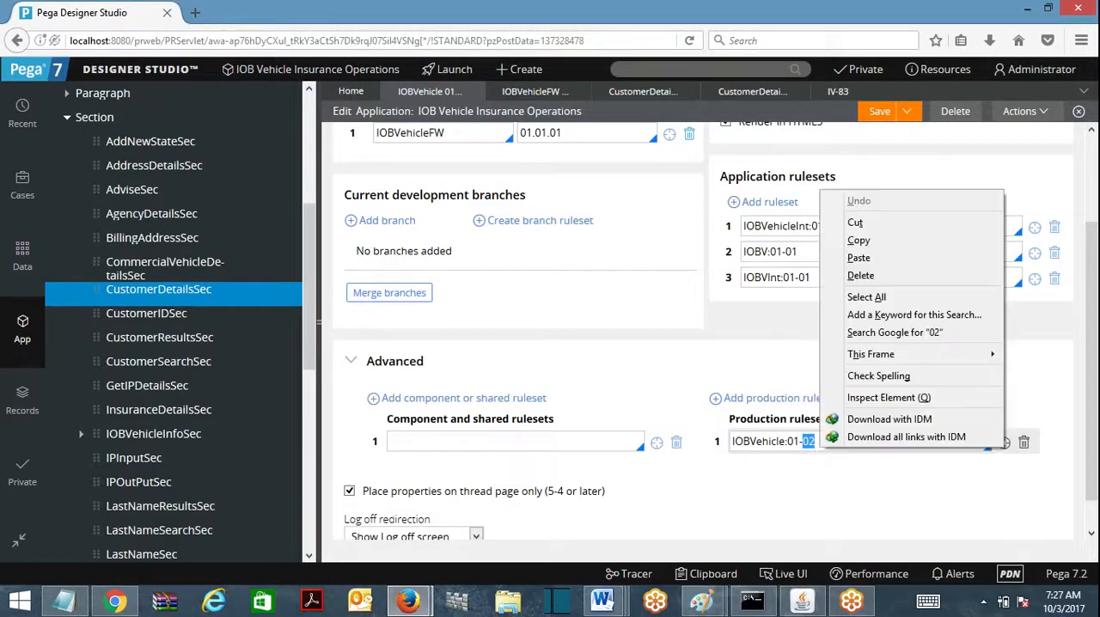
click(781, 310)
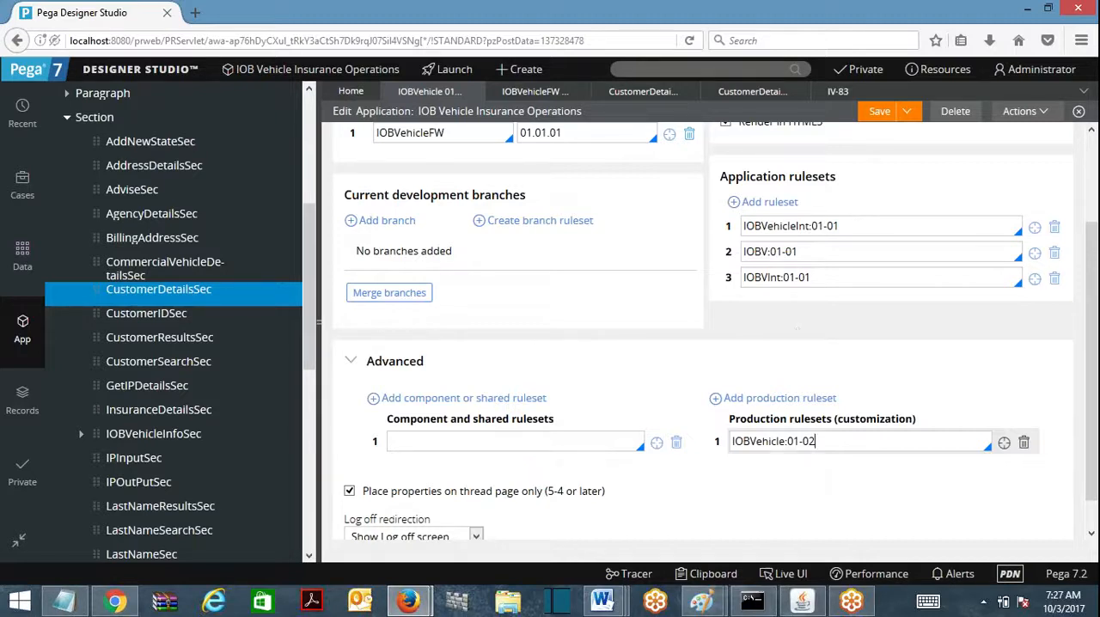
mouse_move(816, 441)
mouse_down()
mouse_move(734, 441)
mouse_move(804, 441)
mouse_up()
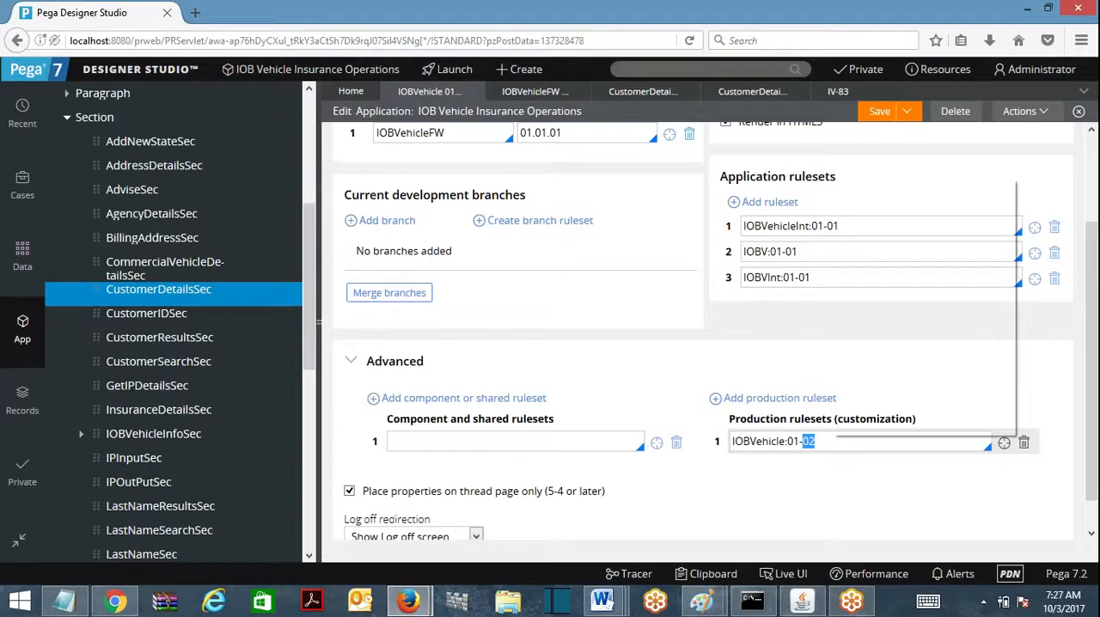
click(831, 441)
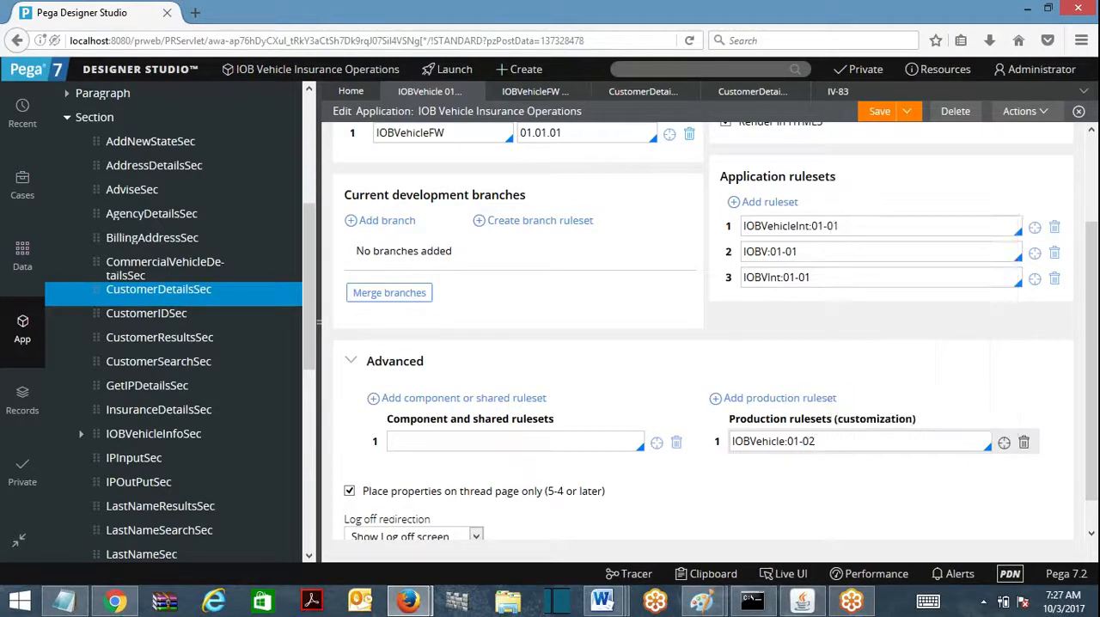
Step: Clear the production ruleset entry, add IOBVehicle:01-02 back as the first application ruleset, and save the application
key(ctrl+a)
key(ctrl+c)
key(BackSpace)
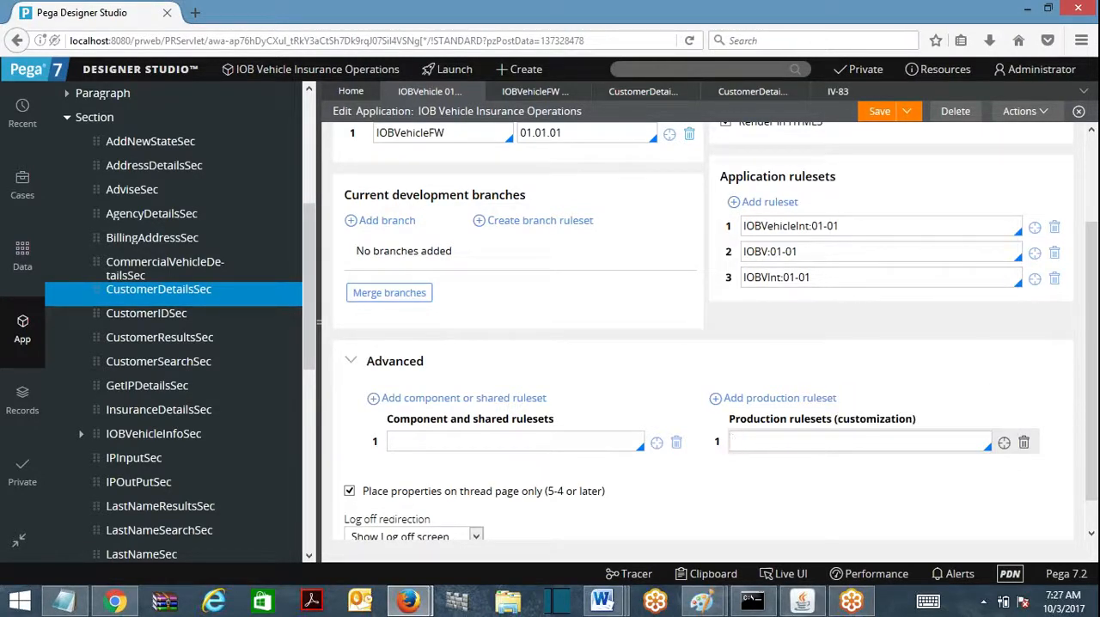
click(757, 202)
drag(728, 250, 734, 246)
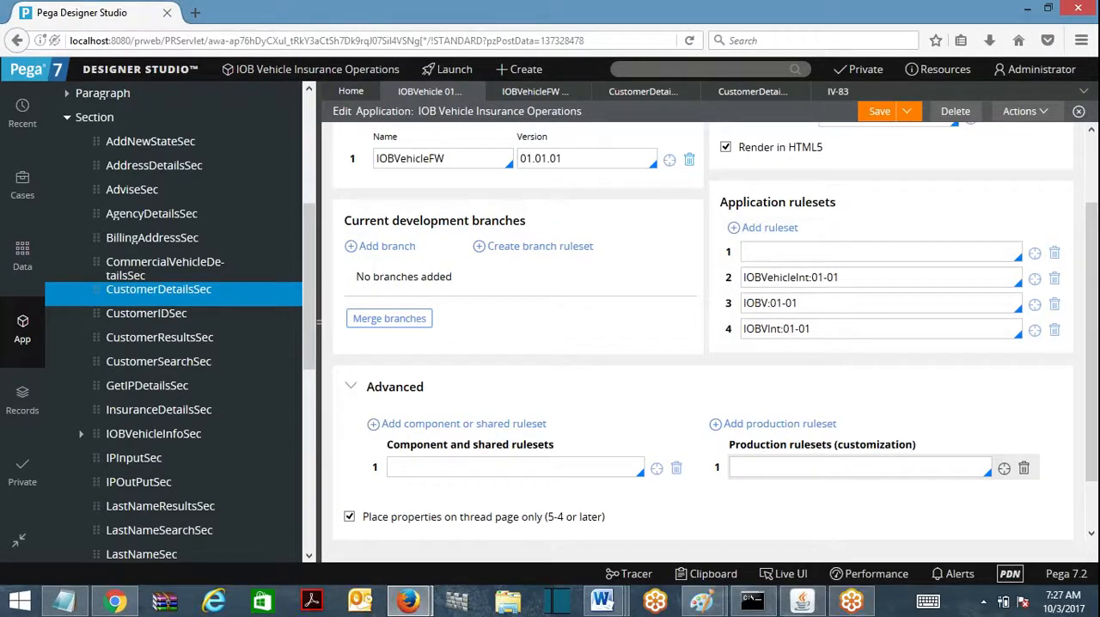
key(ctrl+v)
click(881, 113)
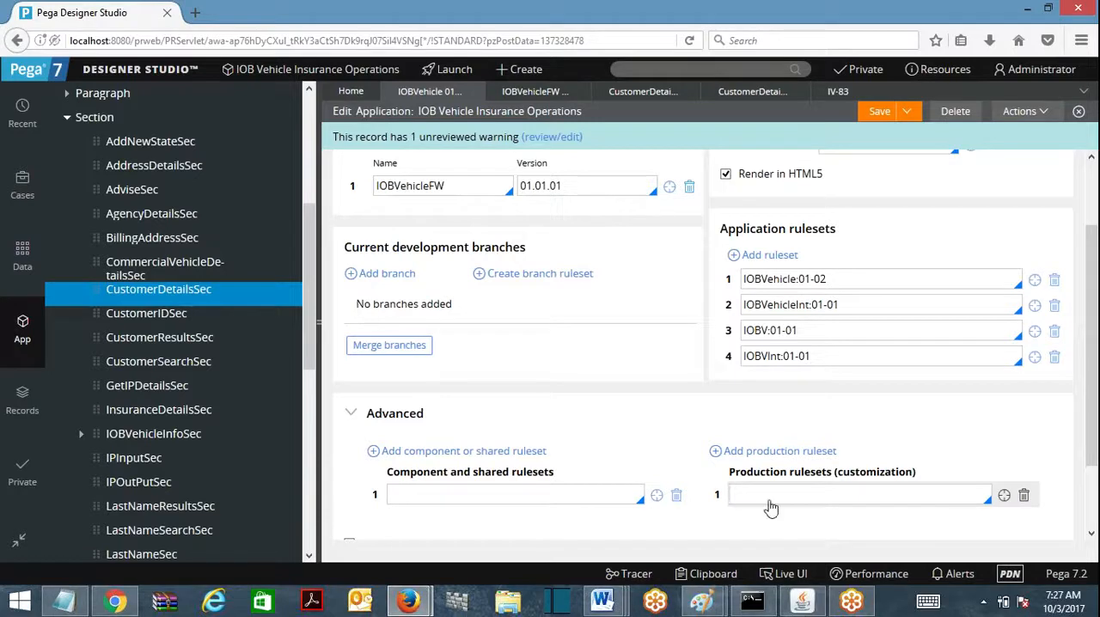
click(881, 120)
Step: Collapse the Section and User Interface groups under the IOBV-IOBVehicle-Work class
click(68, 117)
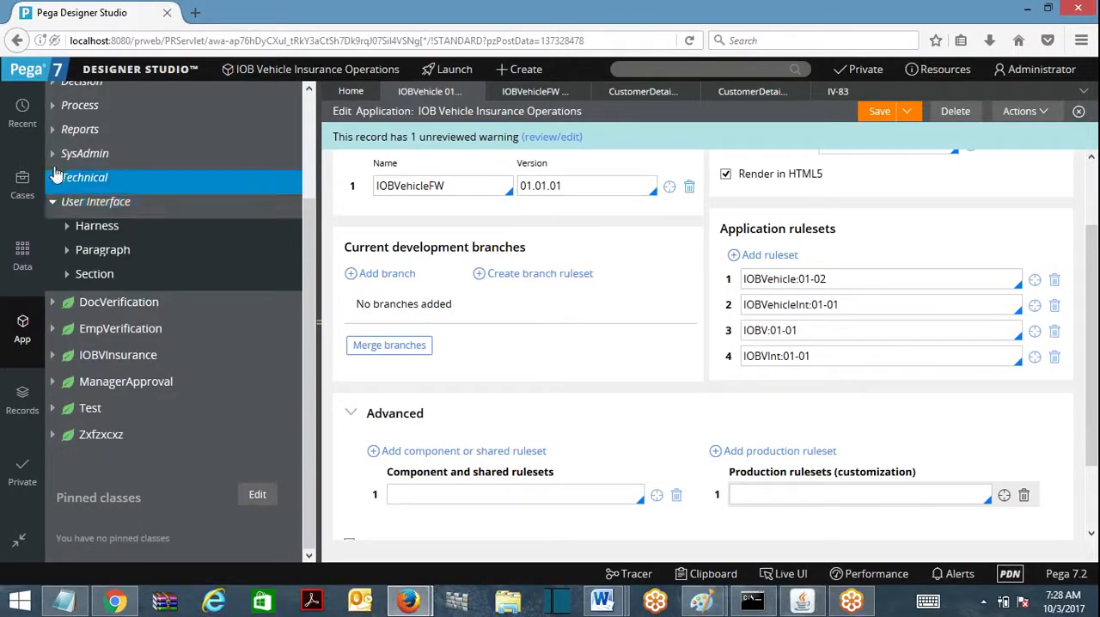
click(53, 207)
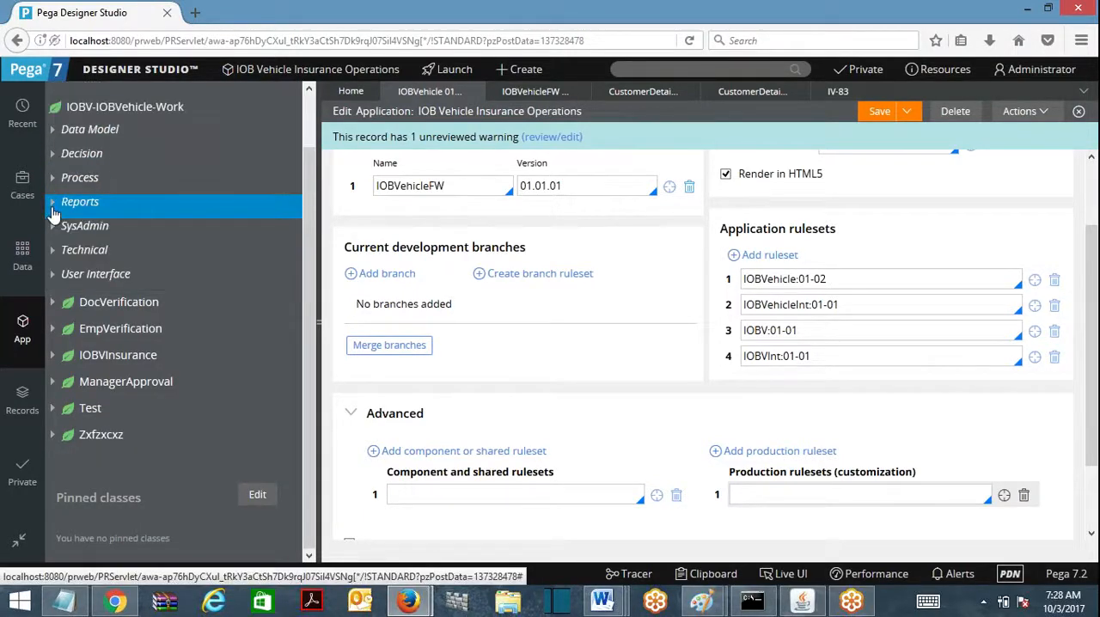
Step: Open the AgencyDetailsTbl decision table from the Decision rules of the IOBV-IOBVehicle-Work class and close the IV-83 work item
click(53, 153)
click(67, 201)
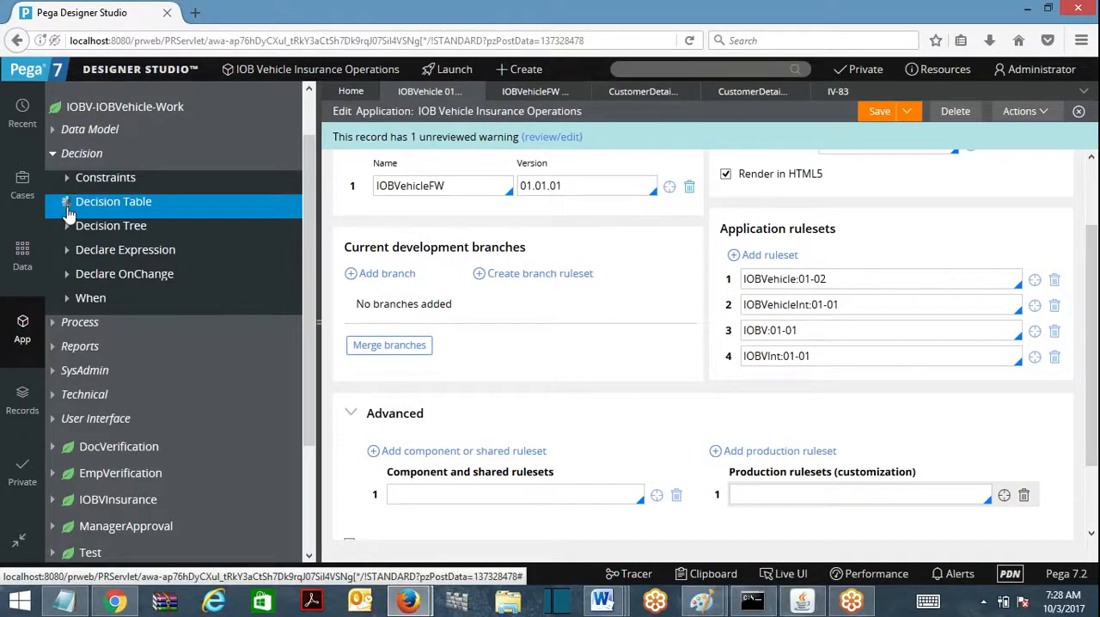
click(145, 234)
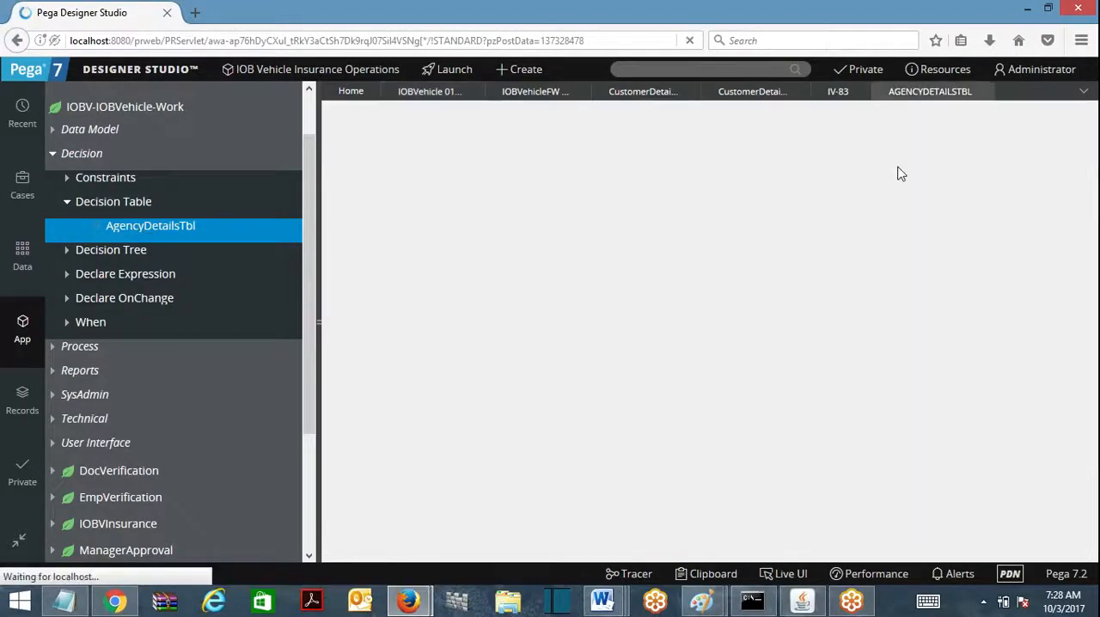
click(859, 92)
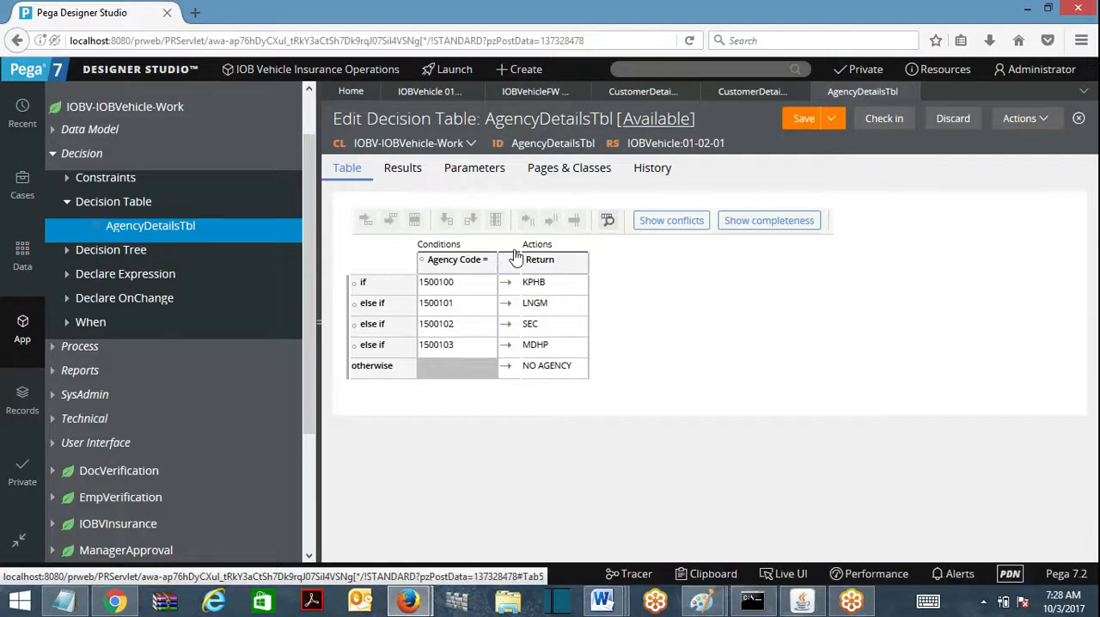
Step: Check in the AgencyDetailsTbl decision table with the comment "sdfsdfsd"
click(876, 124)
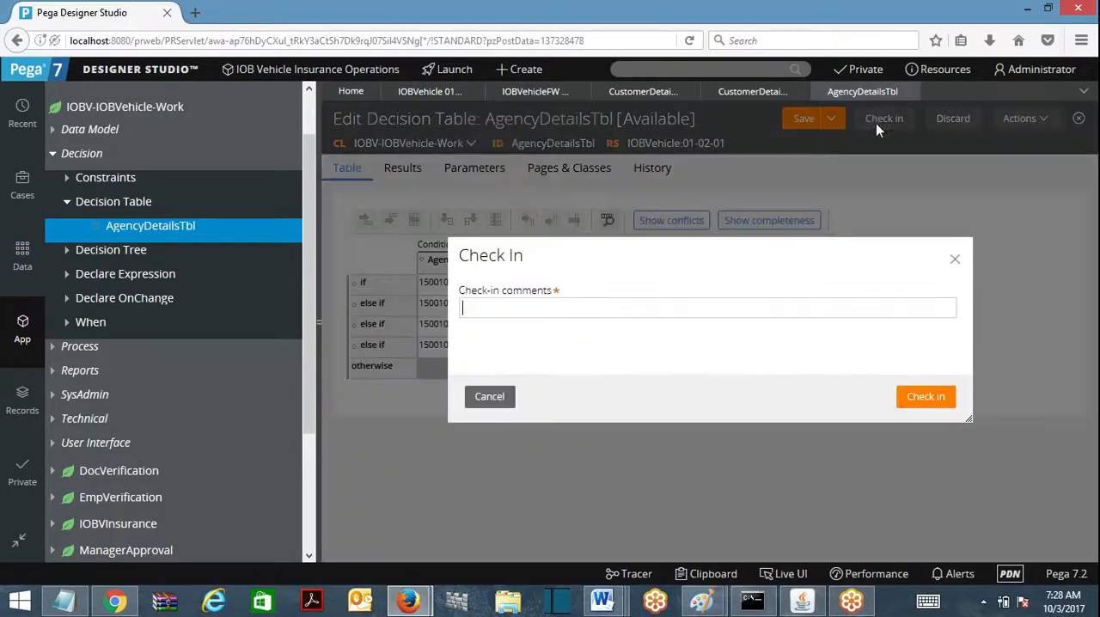
text(sdfsdfsd)
click(919, 398)
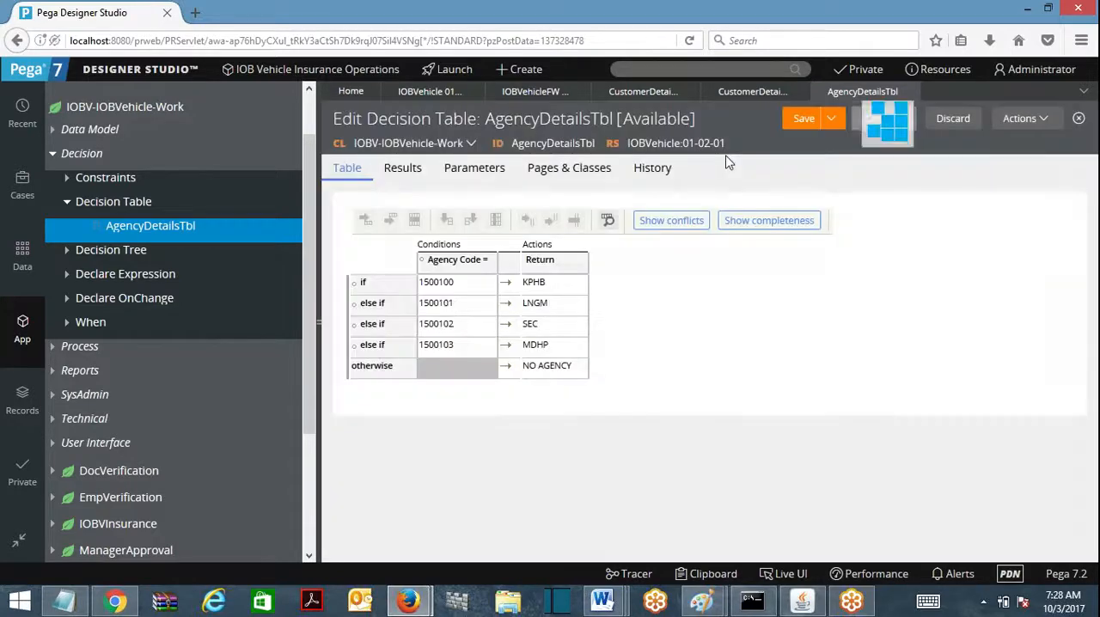
Step: Launch the Manager portal, look over its navigation entries, and close the portal window
click(513, 73)
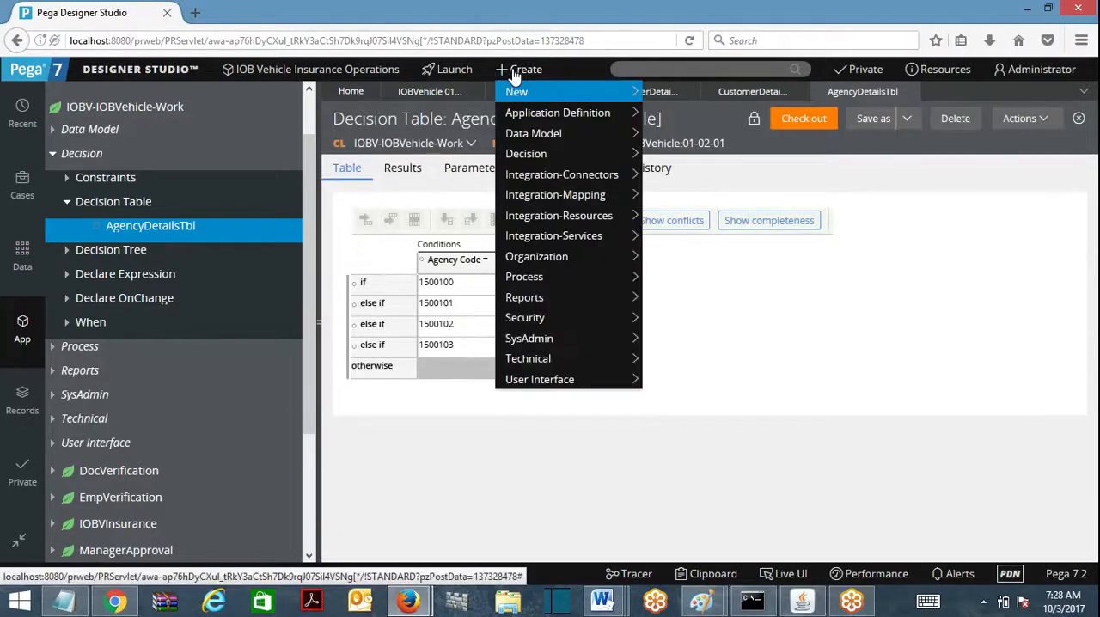
click(456, 73)
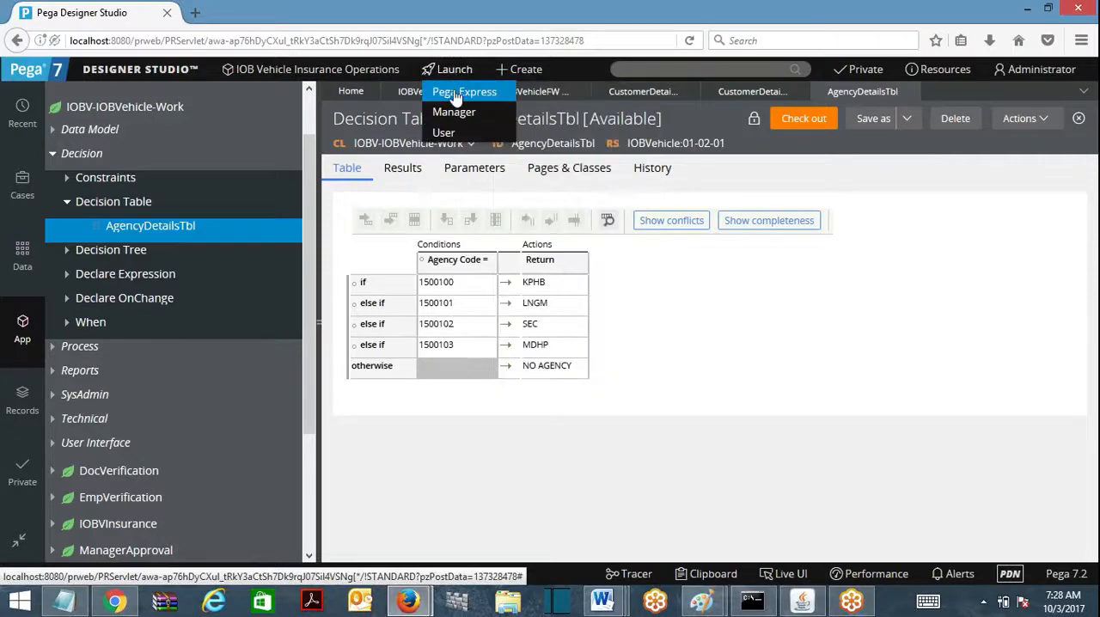
click(449, 109)
double_click(359, 27)
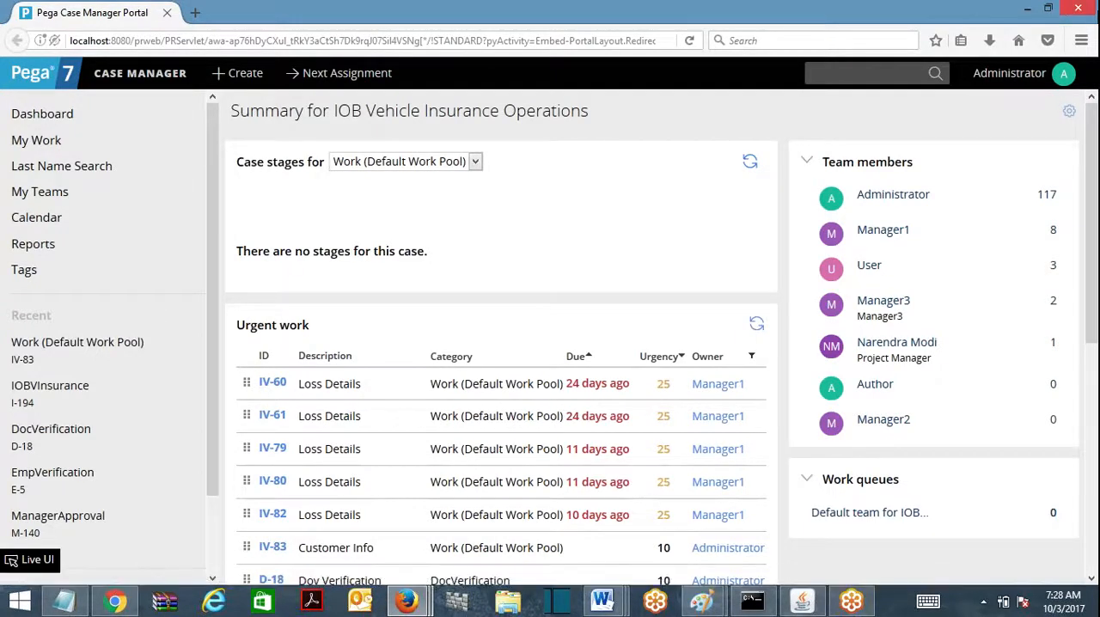
click(1078, 8)
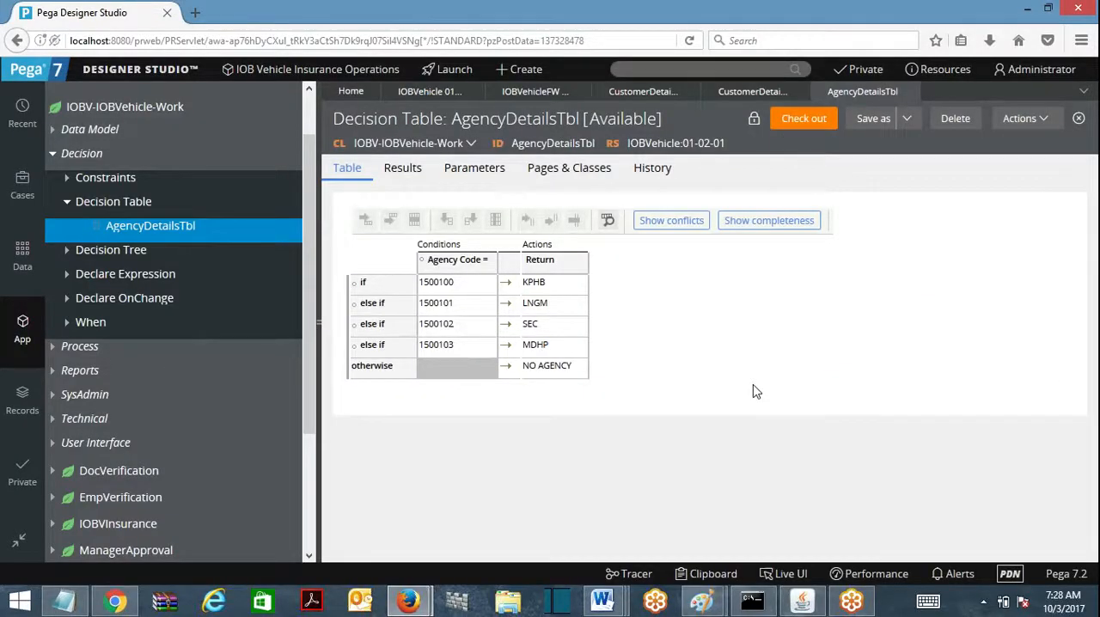
Step: Switch to Notepad, replace its text with the heading "Rule Deligation", and minimize the note
click(63, 600)
key(ctrl+a)
text(Ru)
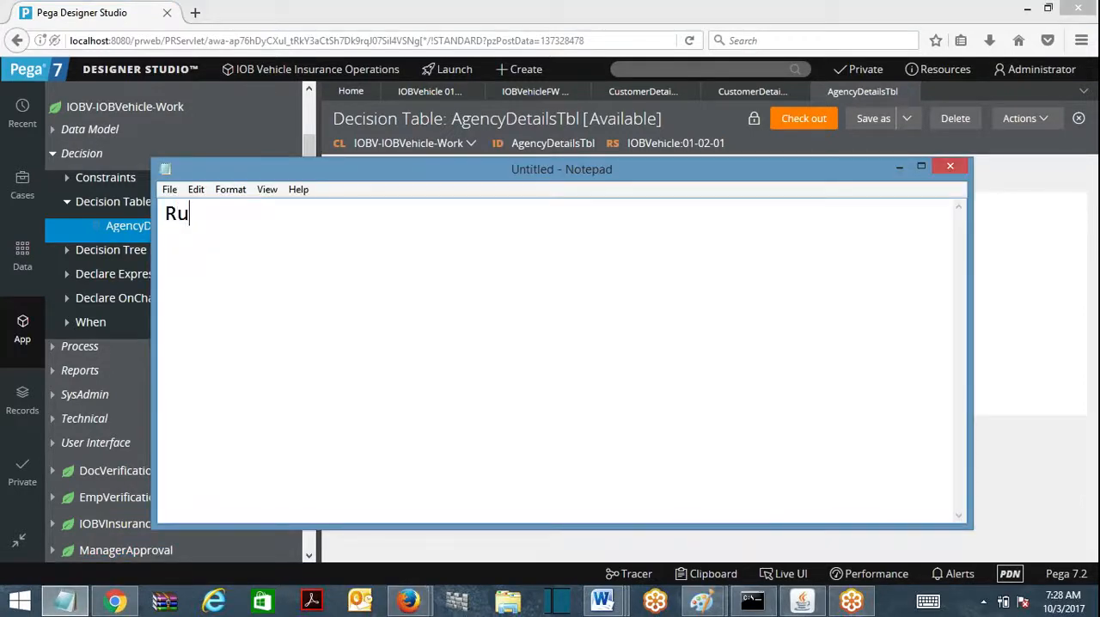
text(le Deligatin)
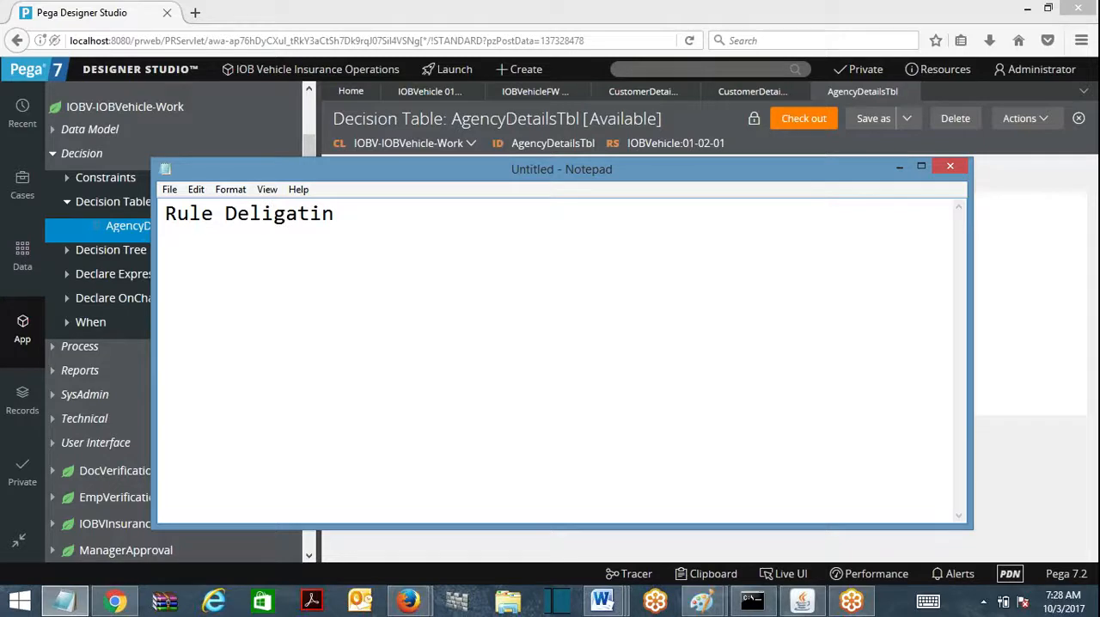
key(BackSpace)
text(on)
click(900, 167)
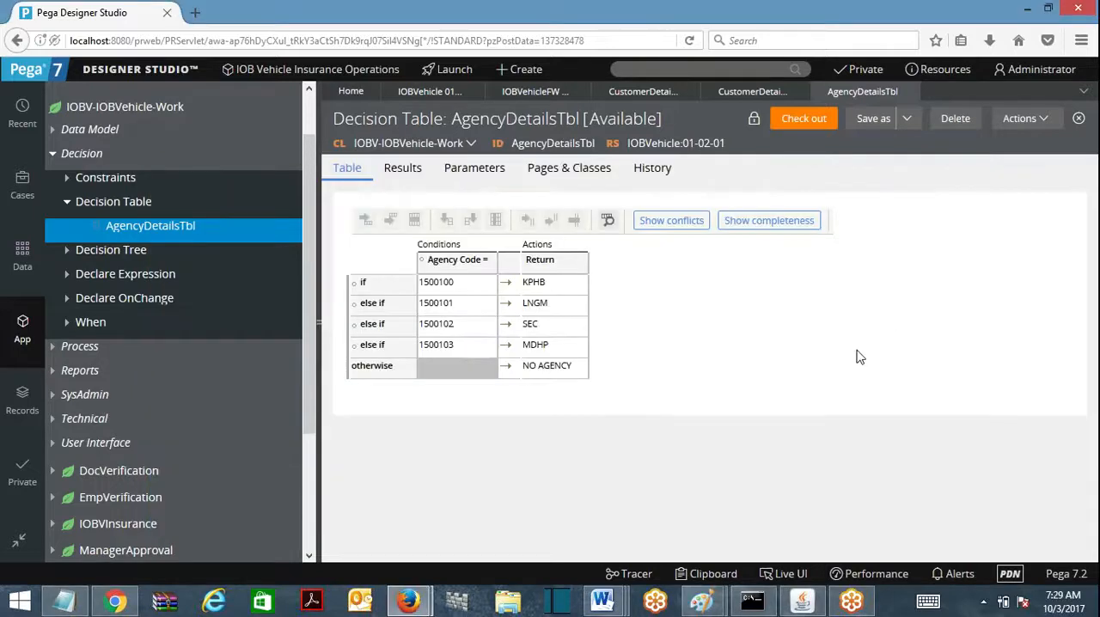
Step: Add the lines "To an access Group" and "To an individual operator" below the heading in the Notepad note
click(1041, 127)
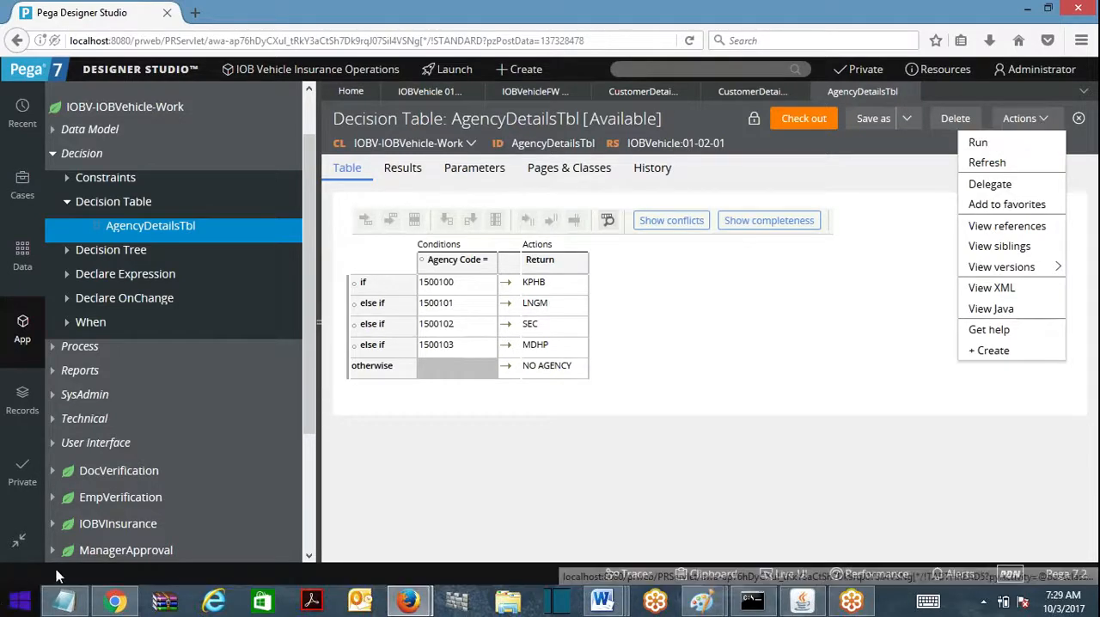
click(64, 600)
key(Return)
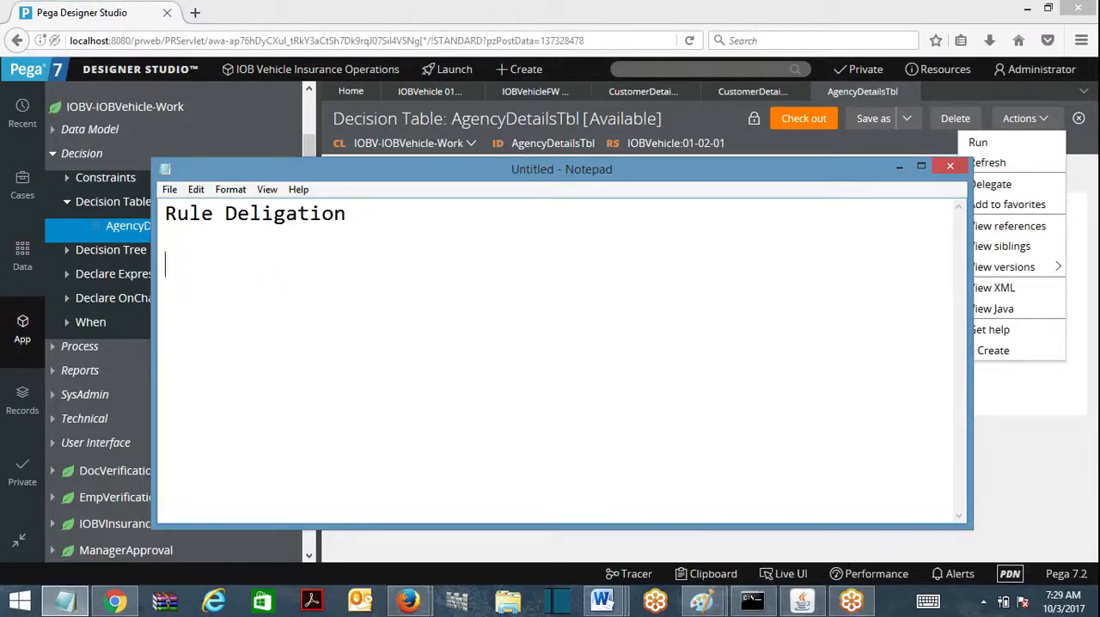
text(To an ac)
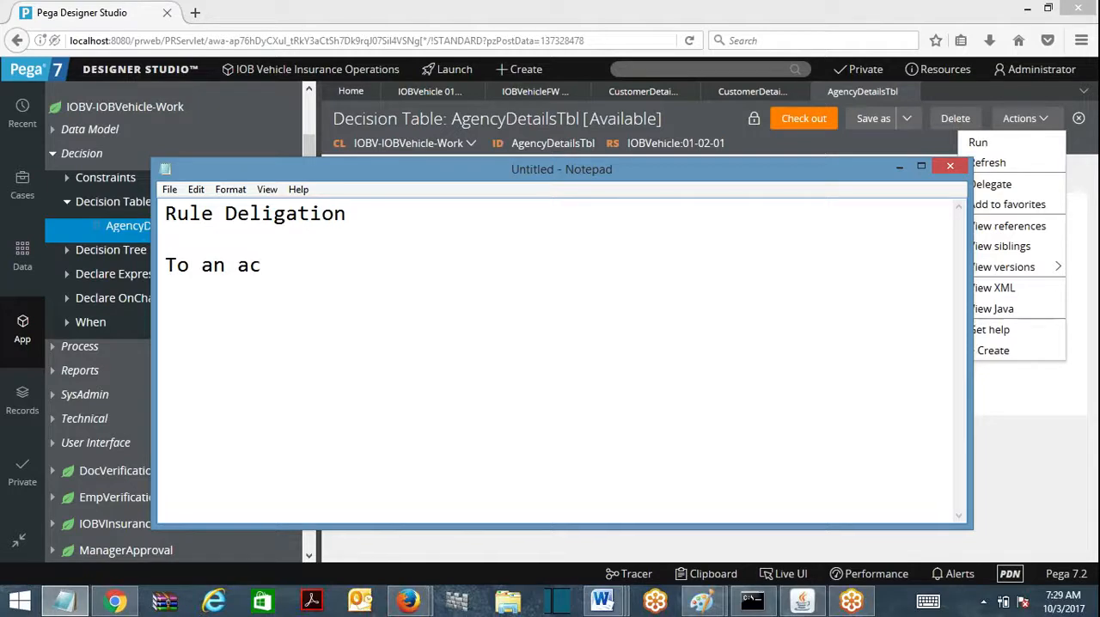
text(cess Group)
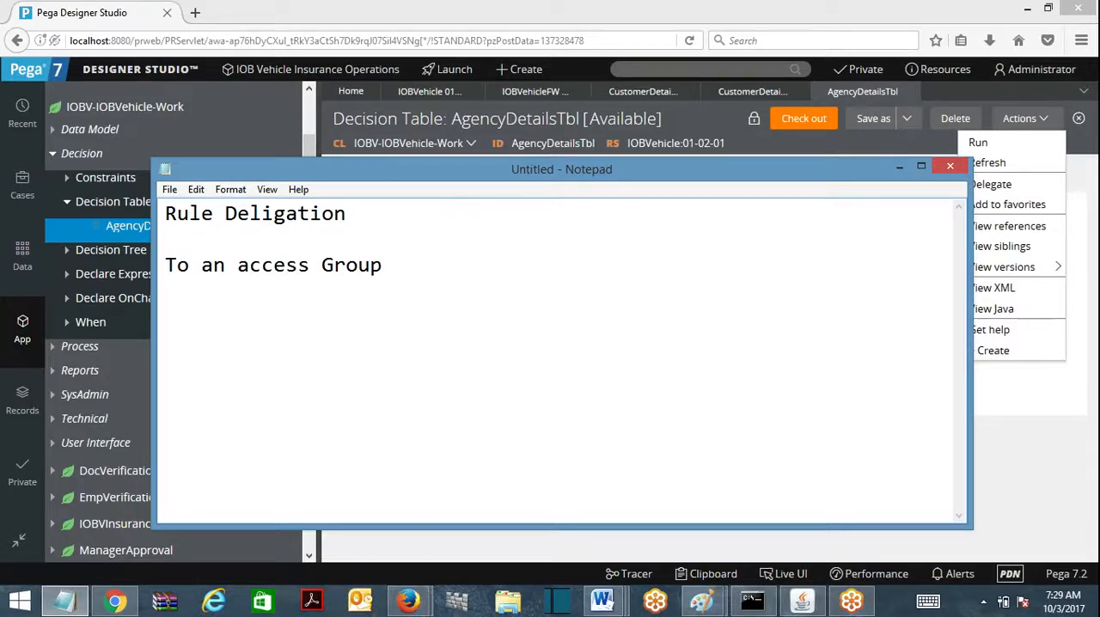
key(Return)
key(Return)
text(To an individua)
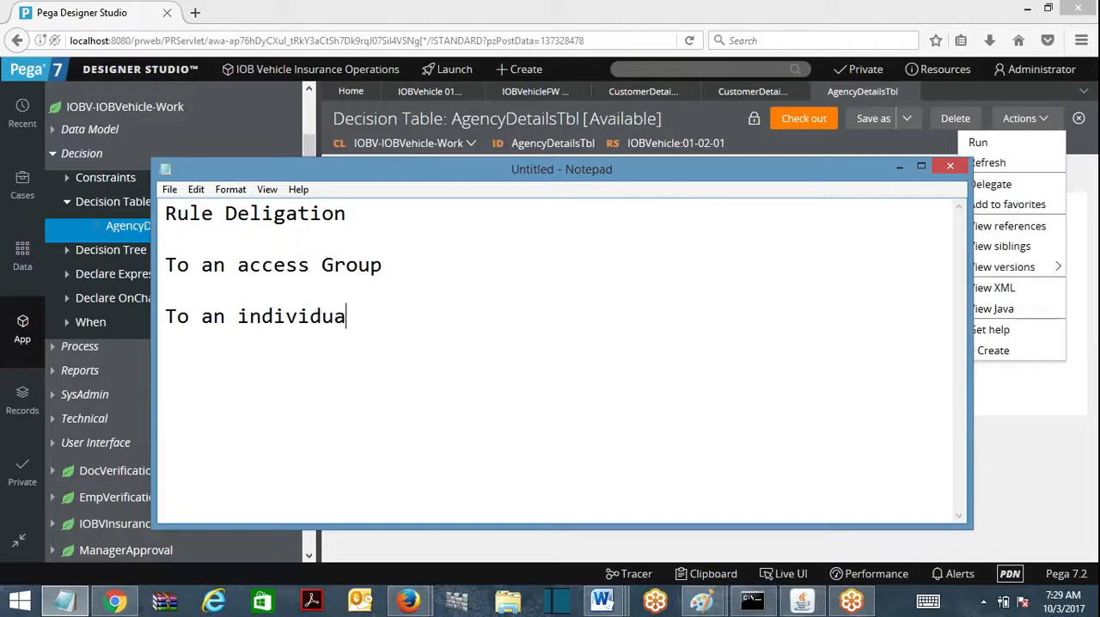
text(l operator)
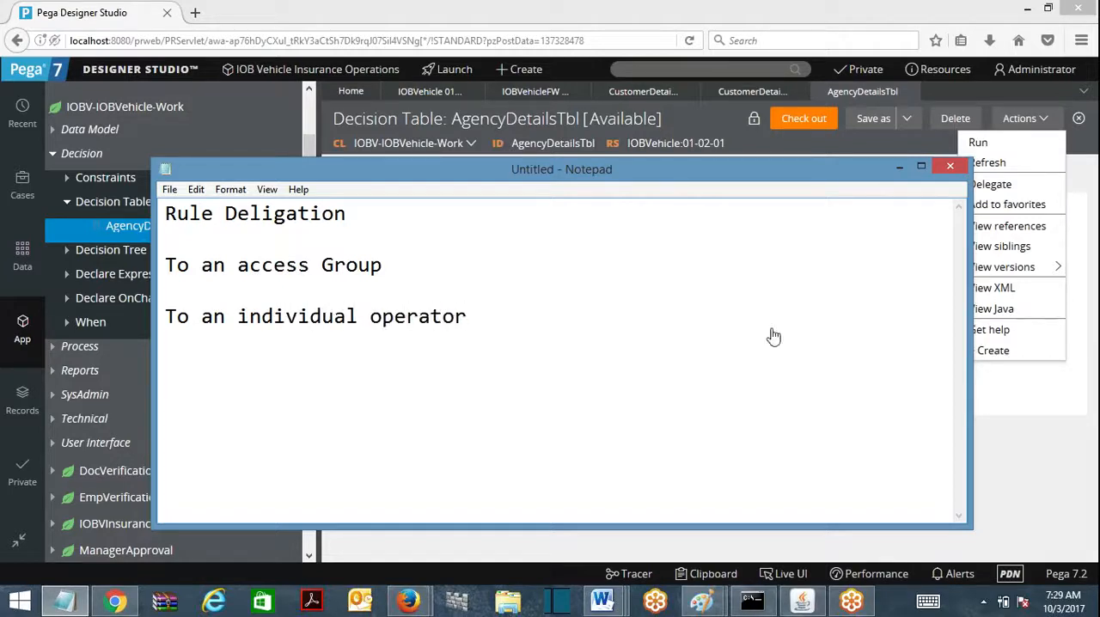
click(903, 168)
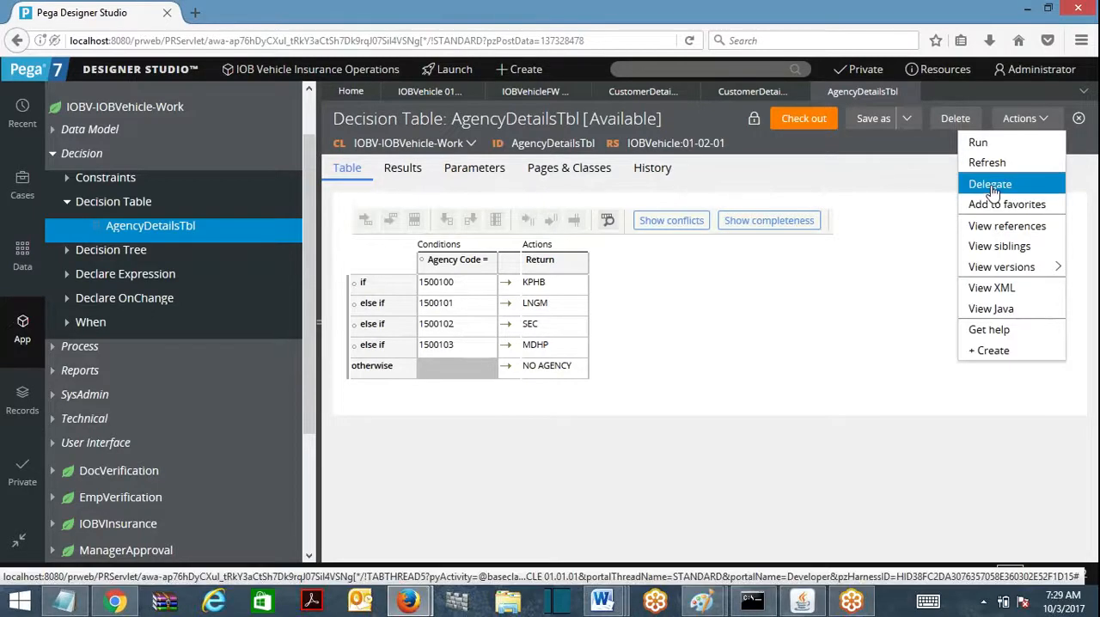
Step: Delegate the AgencyDetailsTbl decision table to the access group Managers for the IOBVehicle application, with the title "Update Agencie"
click(795, 331)
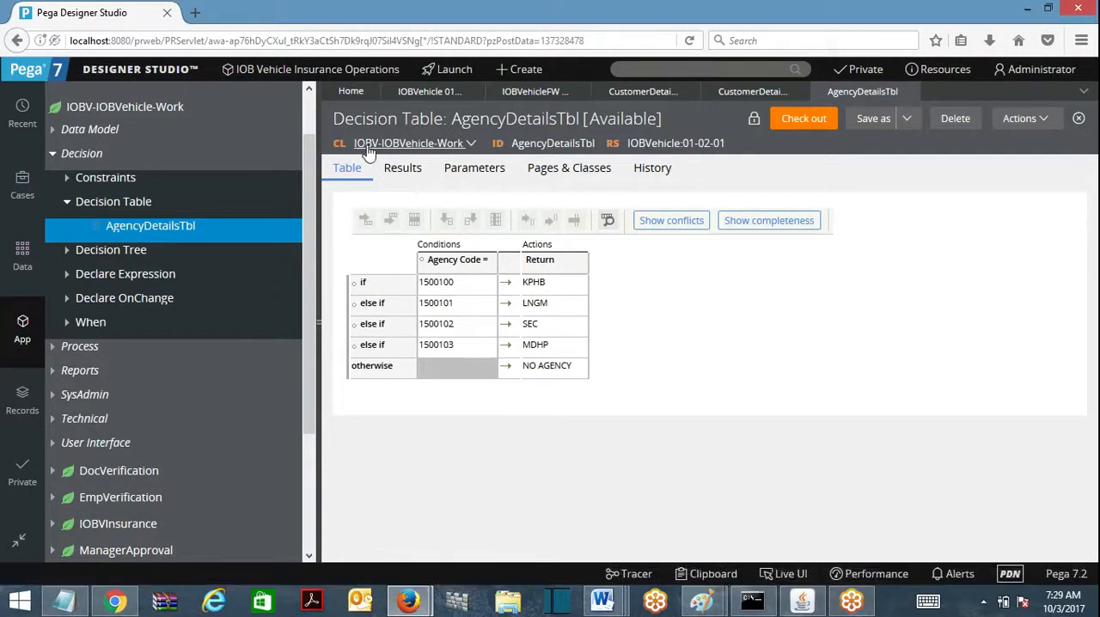
click(1022, 121)
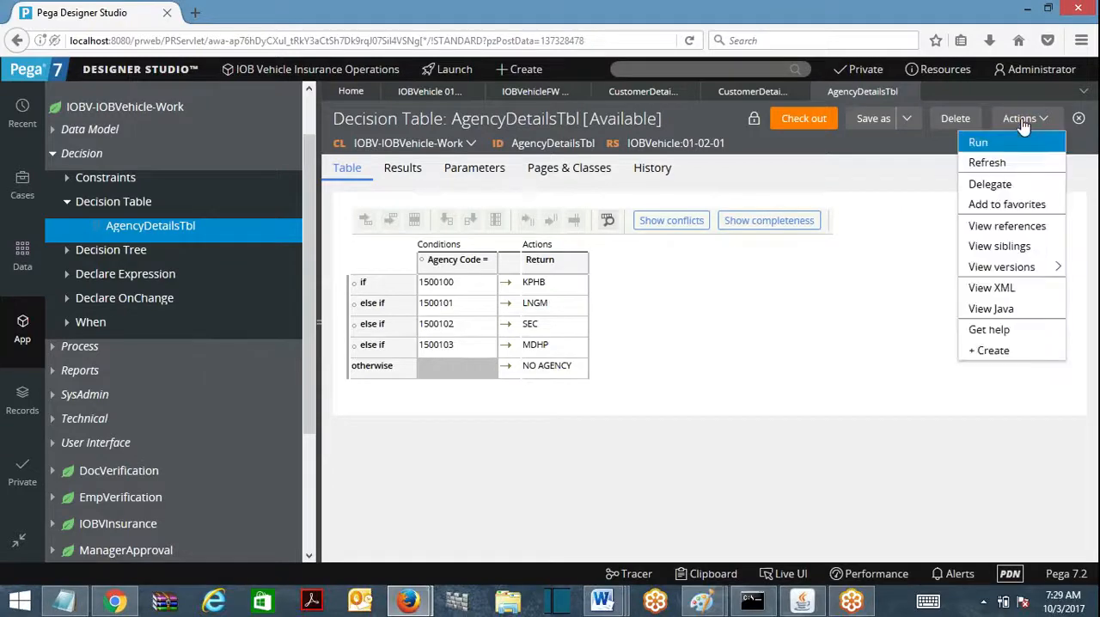
click(990, 184)
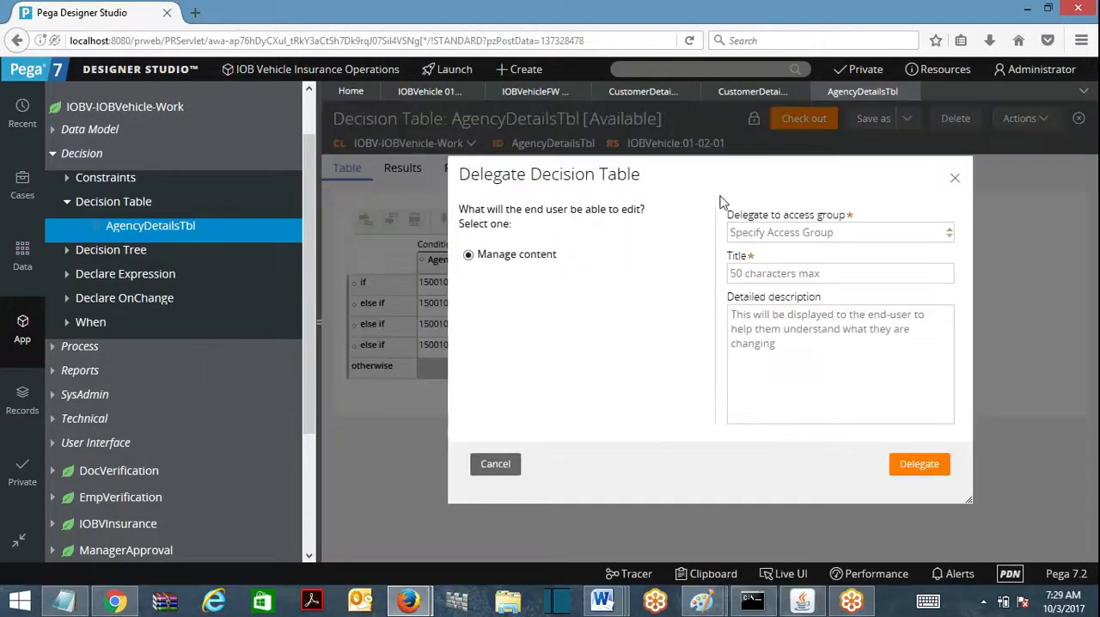
click(782, 232)
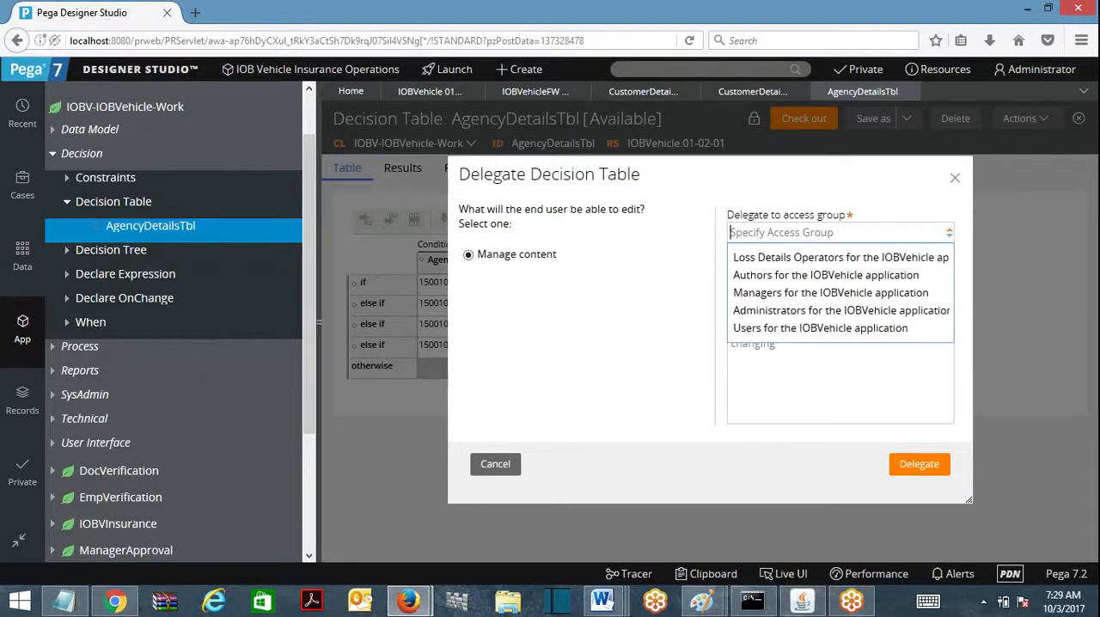
click(825, 287)
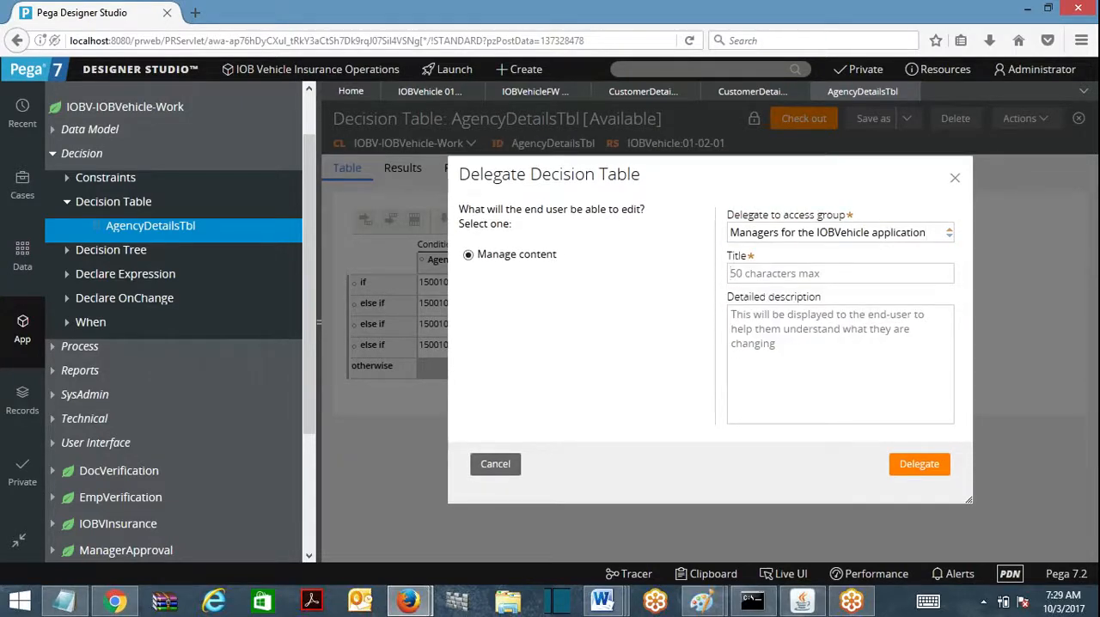
key(Tab)
text(Update Agencies)
click(919, 469)
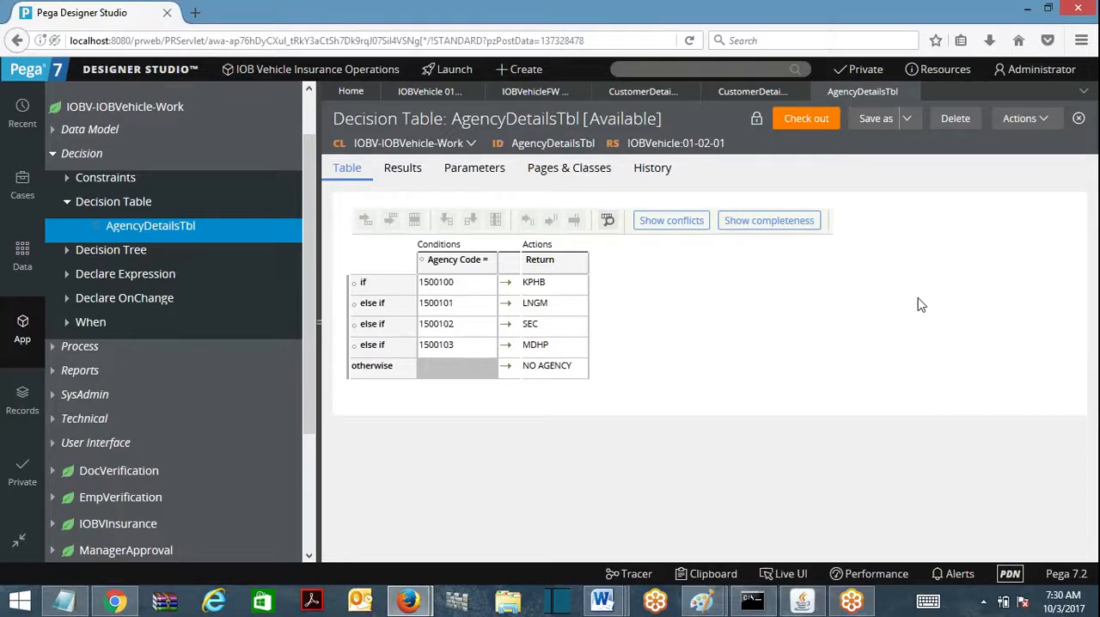
Step: Log off and log back in with the IOBV administrator user name and the account password
click(1036, 70)
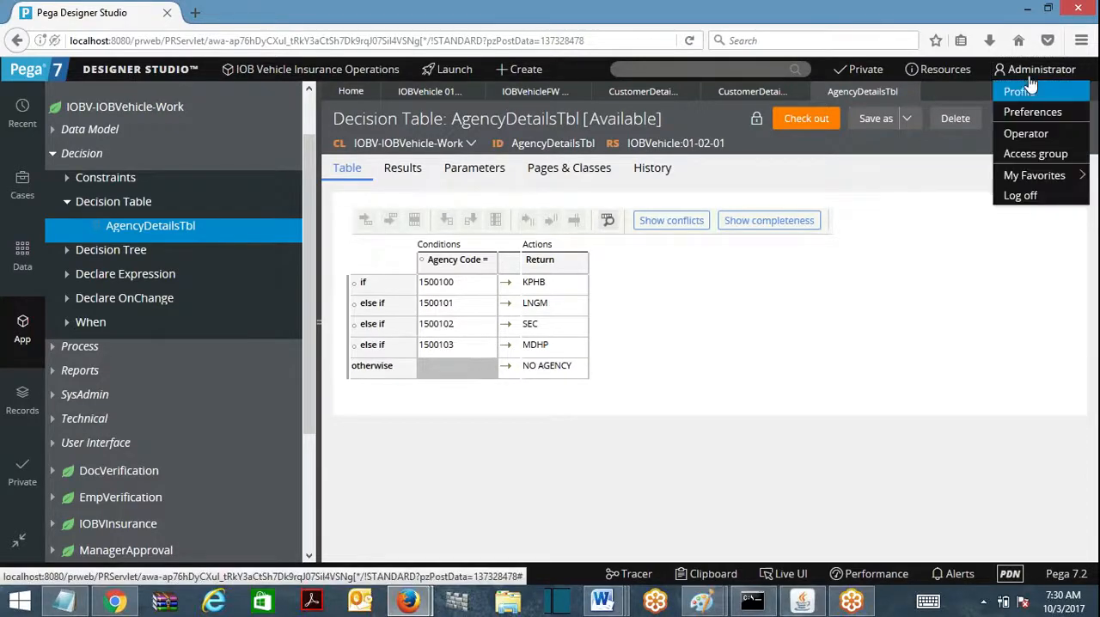
click(1035, 206)
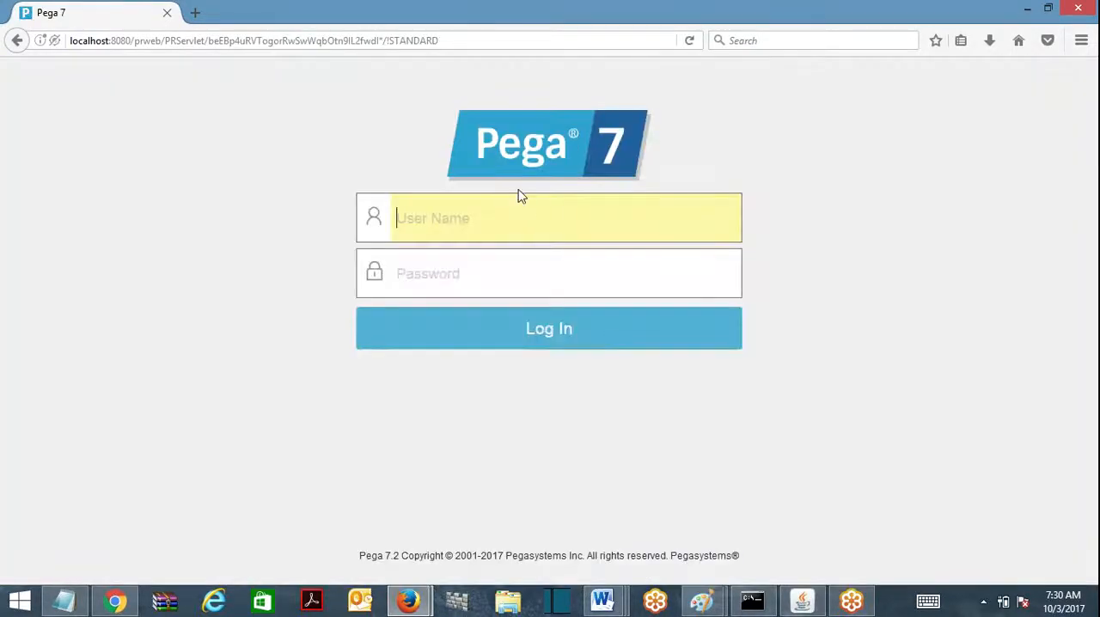
text(admin)
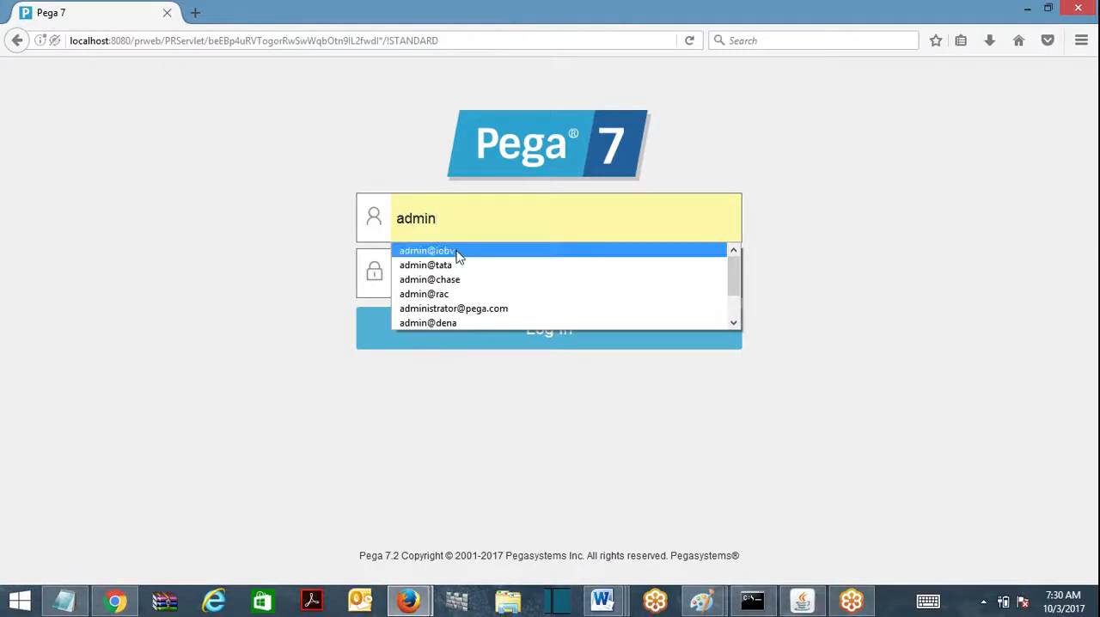
click(454, 251)
key(Tab)
text(rules)
key(Return)
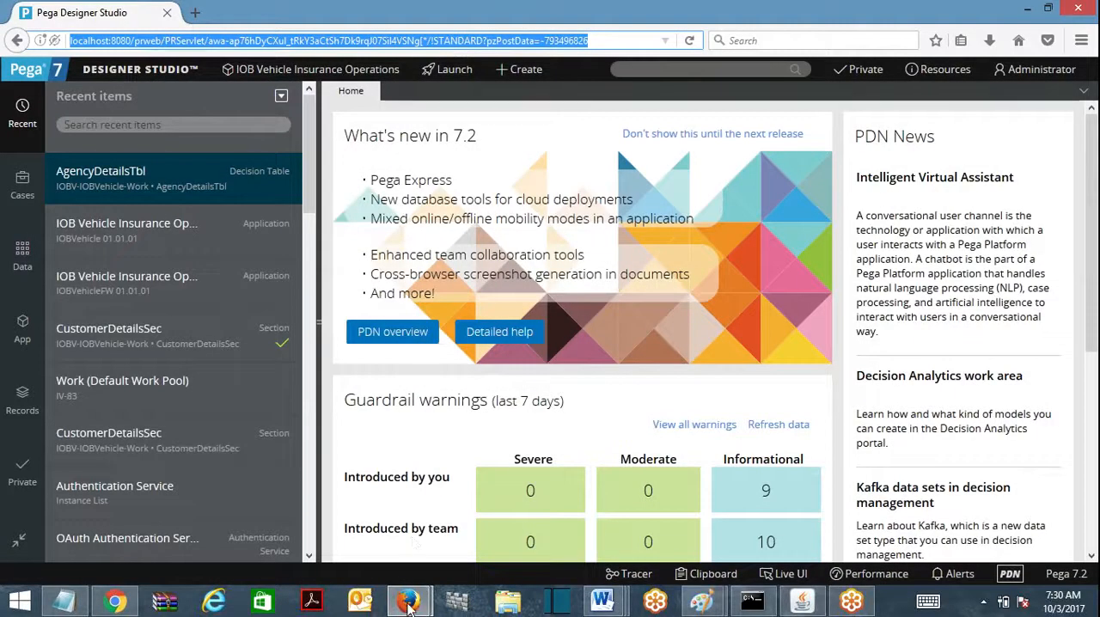
Step: In the private browser window, log off the current operator and log in with the IOBV manager user name and the account password
mouse_move(408, 600)
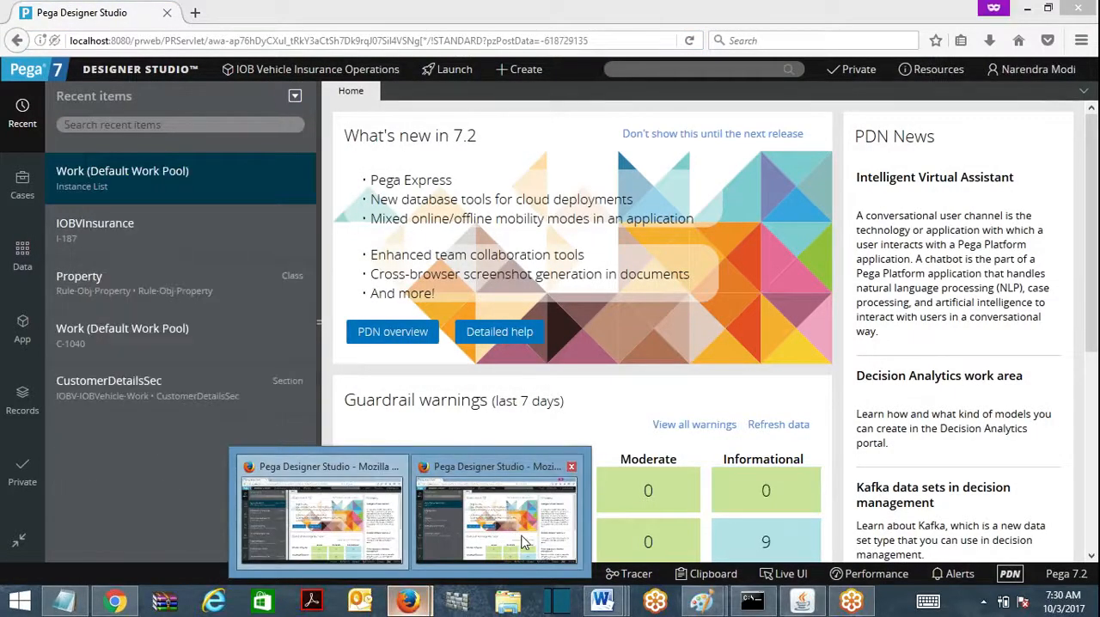
click(323, 516)
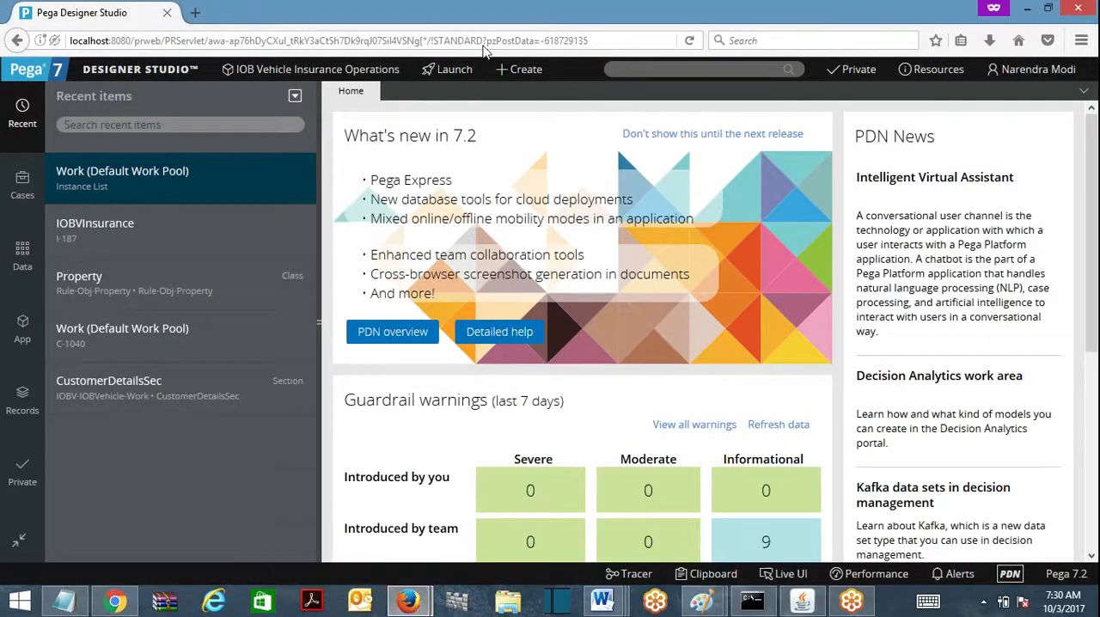
click(1082, 72)
click(1015, 195)
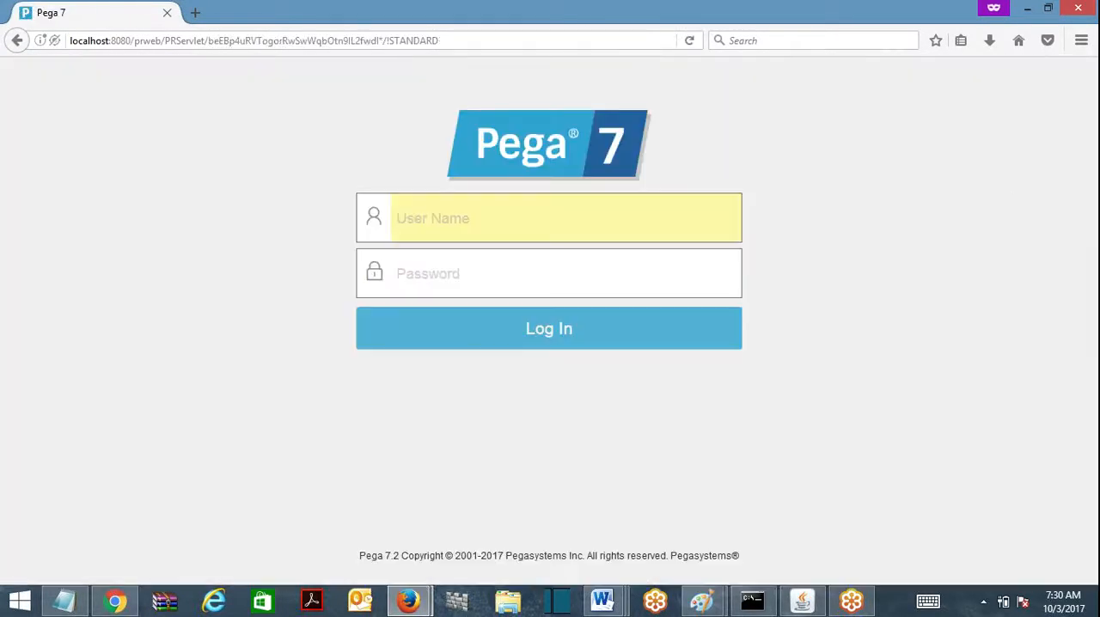
text(manager)
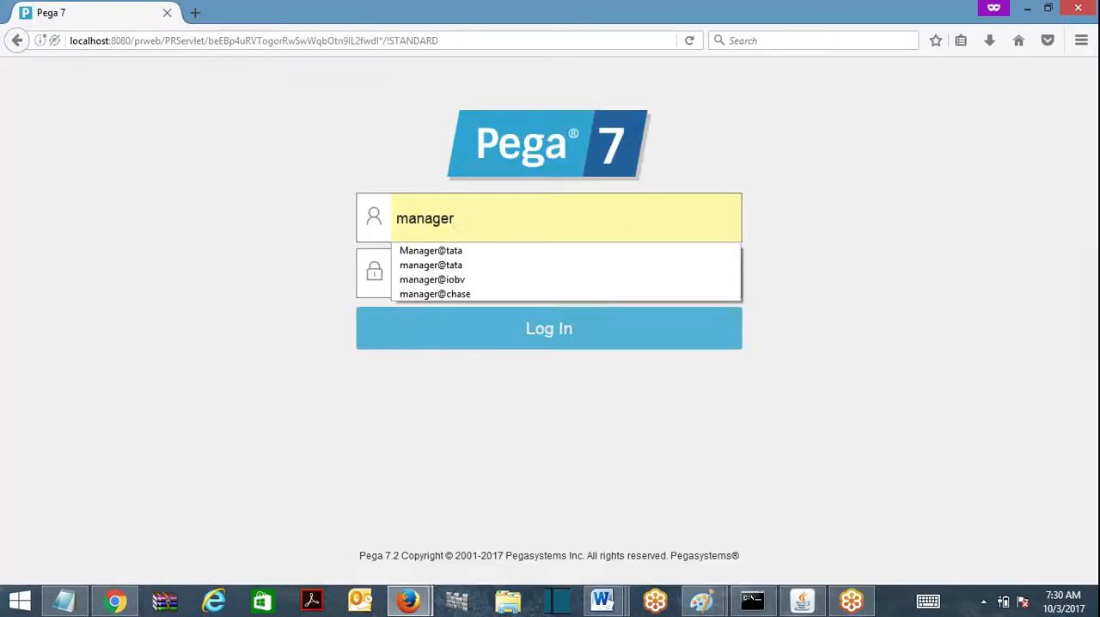
click(454, 280)
text(rules)
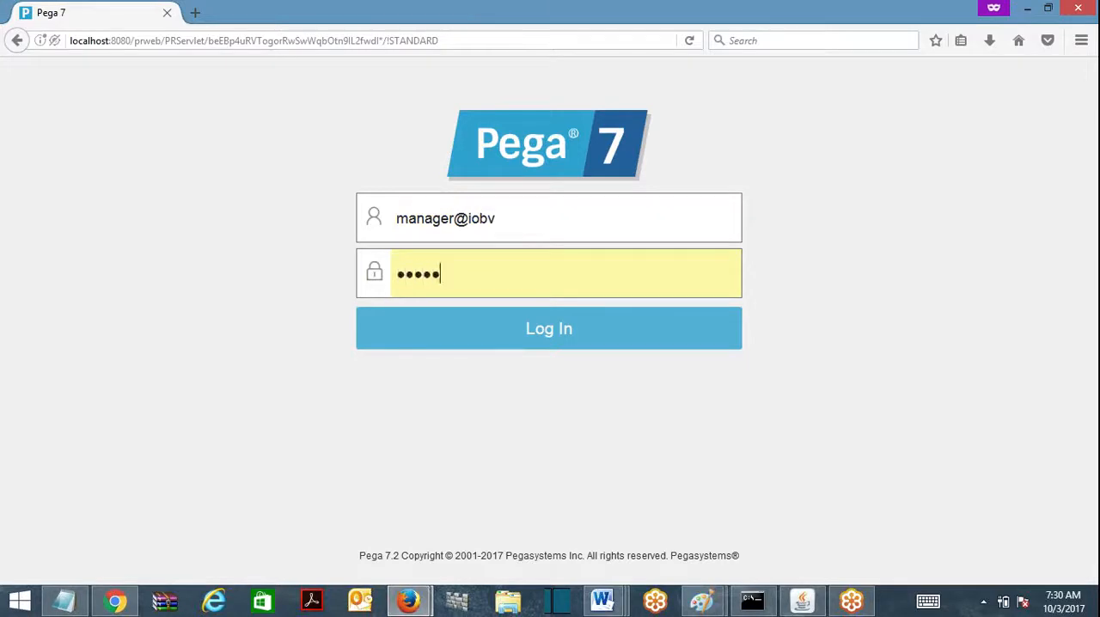
key(Return)
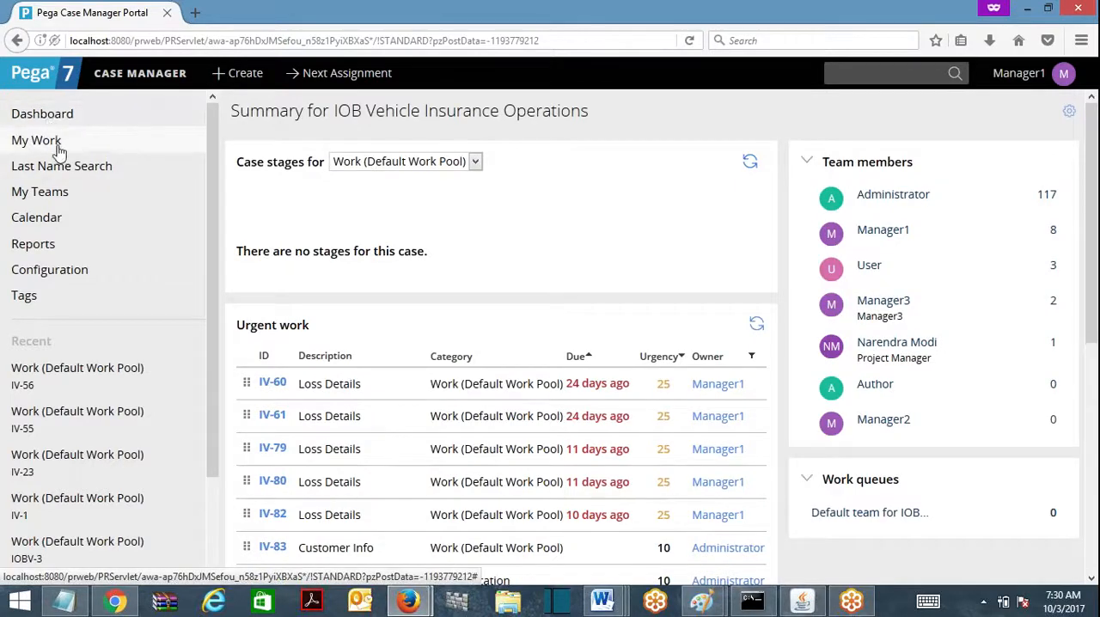
Step: Open the delegated Update Agencies table from the manager portal's configuration list and check it out
click(31, 277)
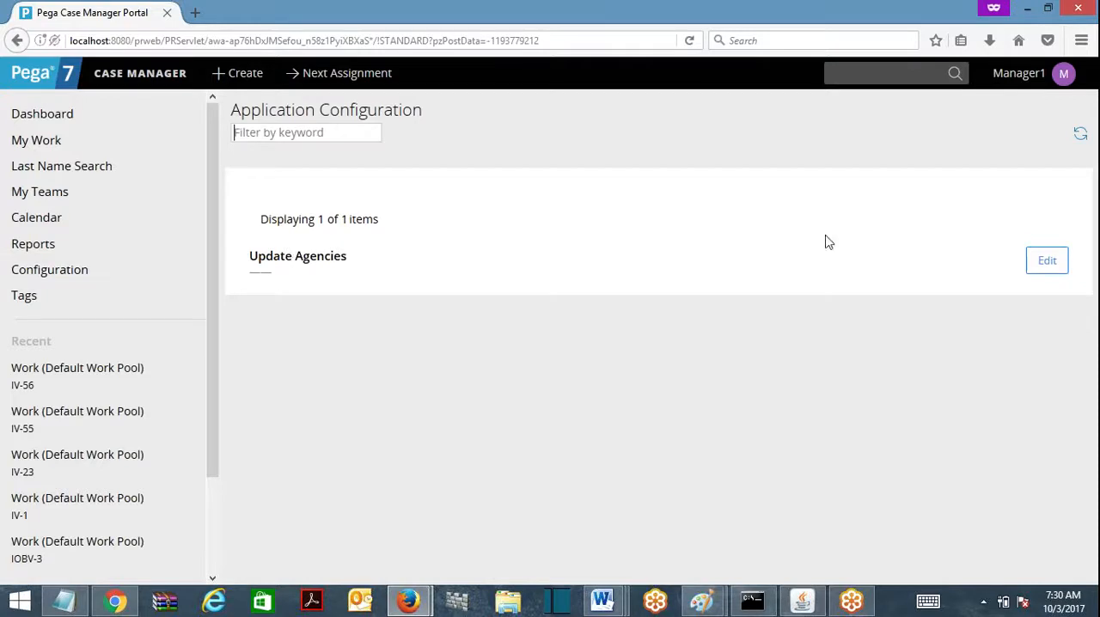
click(1048, 266)
click(1043, 274)
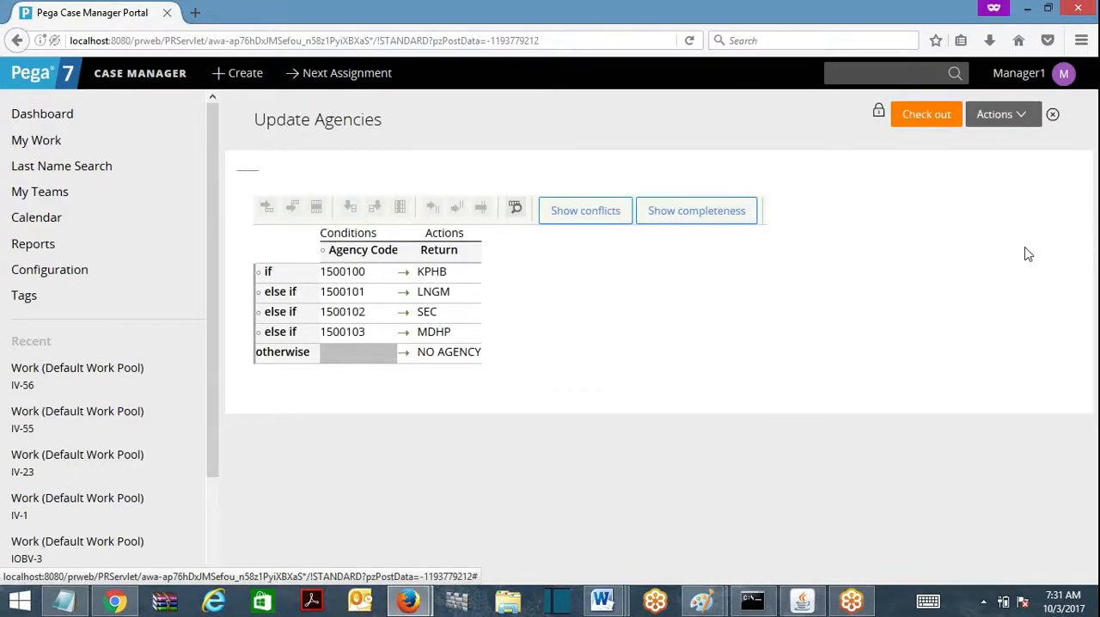
click(932, 118)
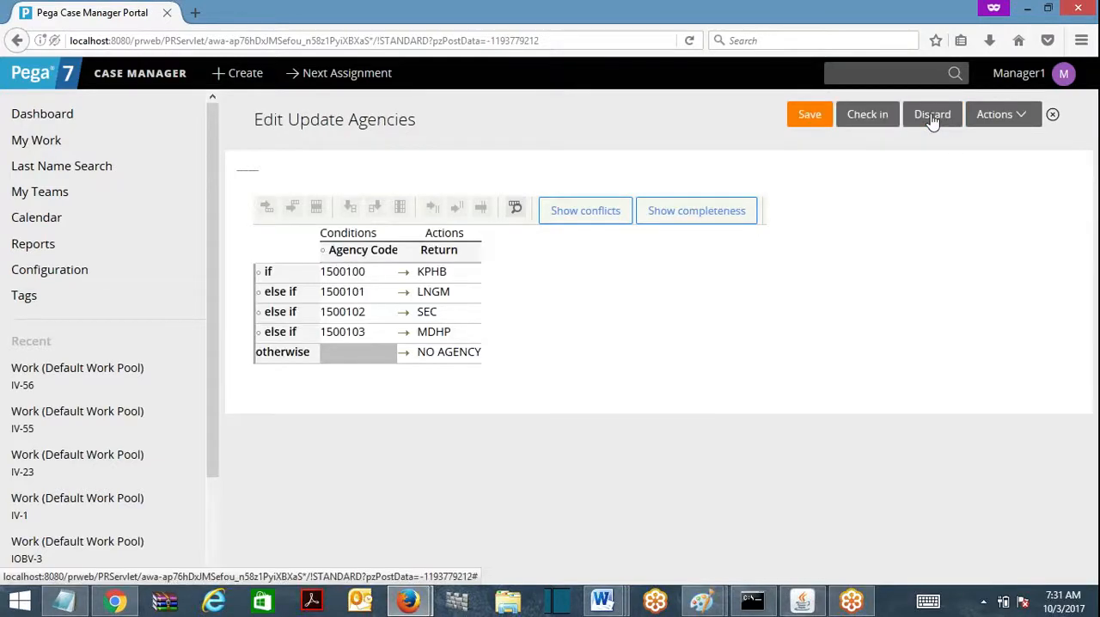
Step: Set the return value for agency code 1500102 to HYD and save the decision table
click(428, 312)
text(H)
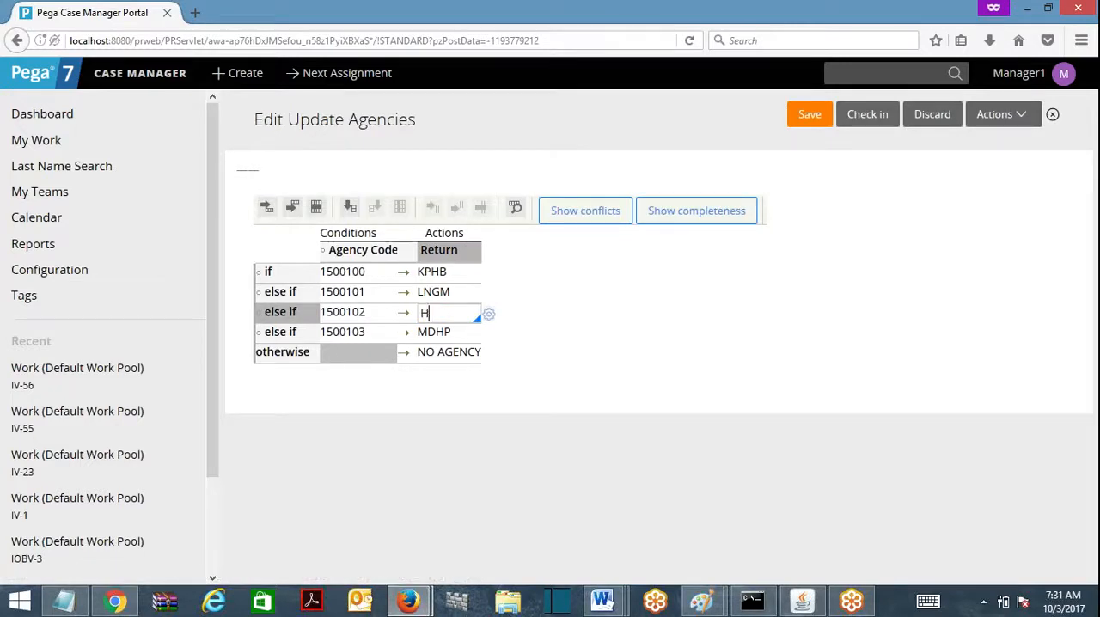
text(YD)
click(796, 322)
click(806, 122)
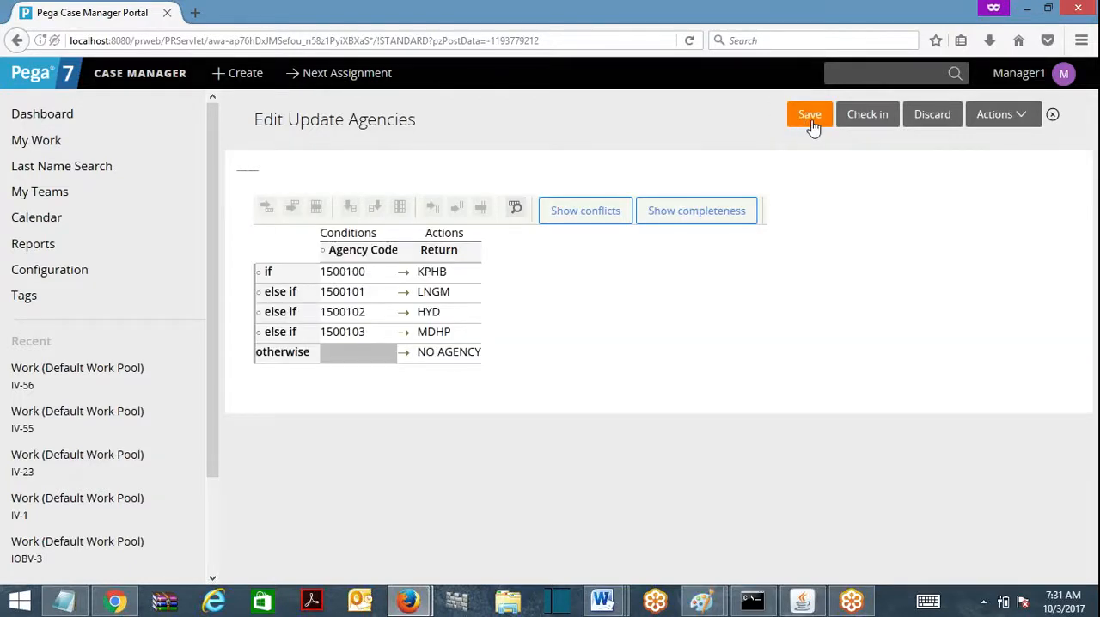
Step: Check in the Update Agencies table with the comment "sdfsd"
click(873, 123)
text(sdfsd)
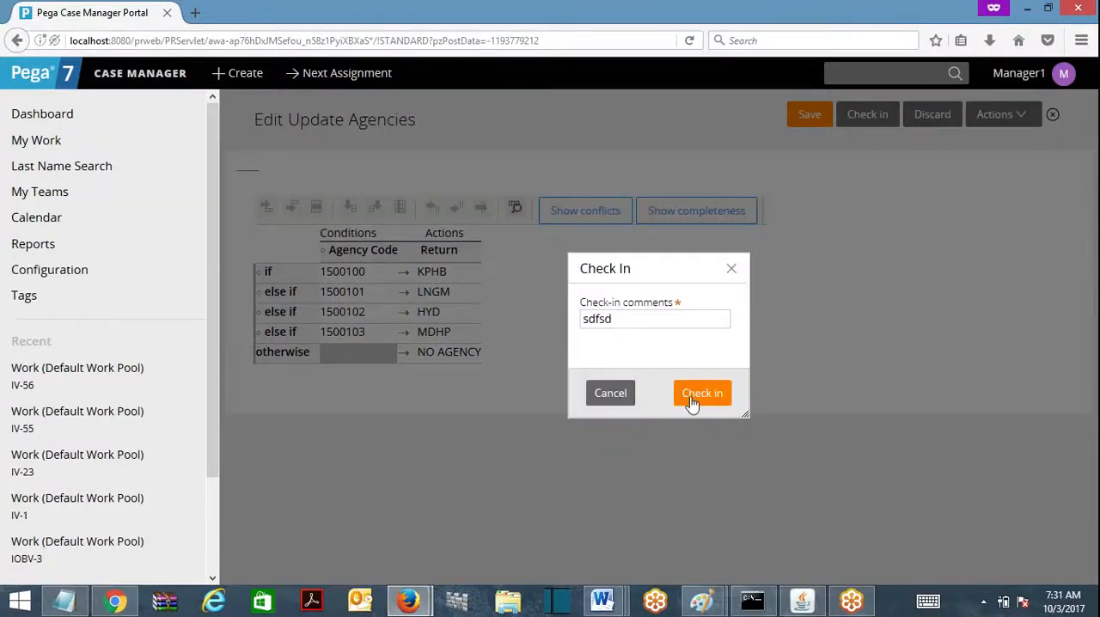
click(690, 396)
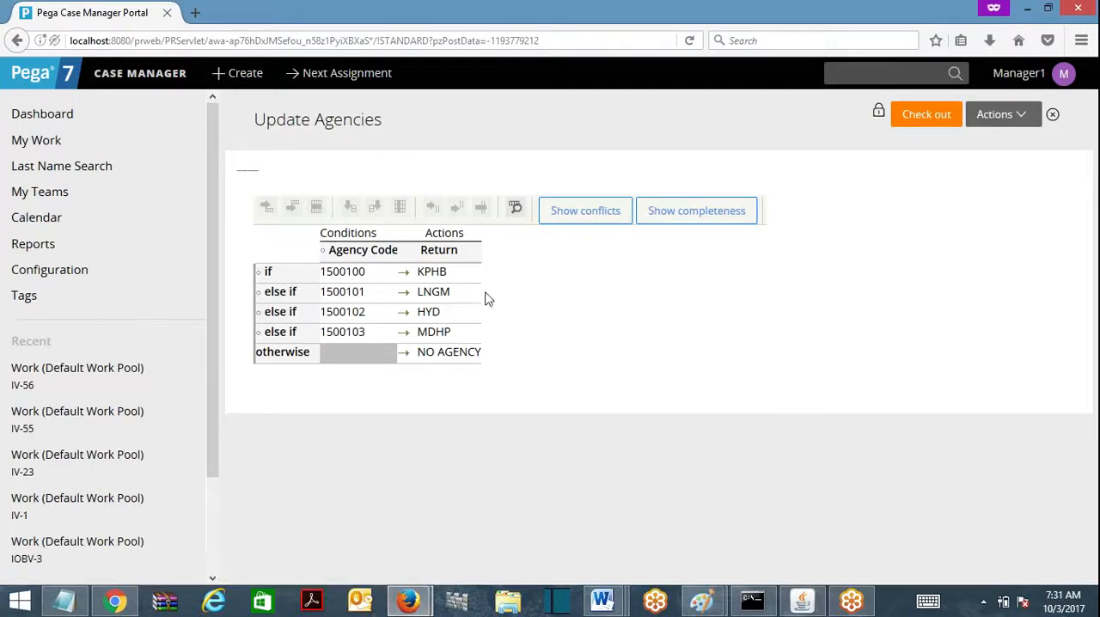
Step: Switch to the Designer Studio window and open the AgencyDetailsTbl decision table to review its returns
click(1027, 9)
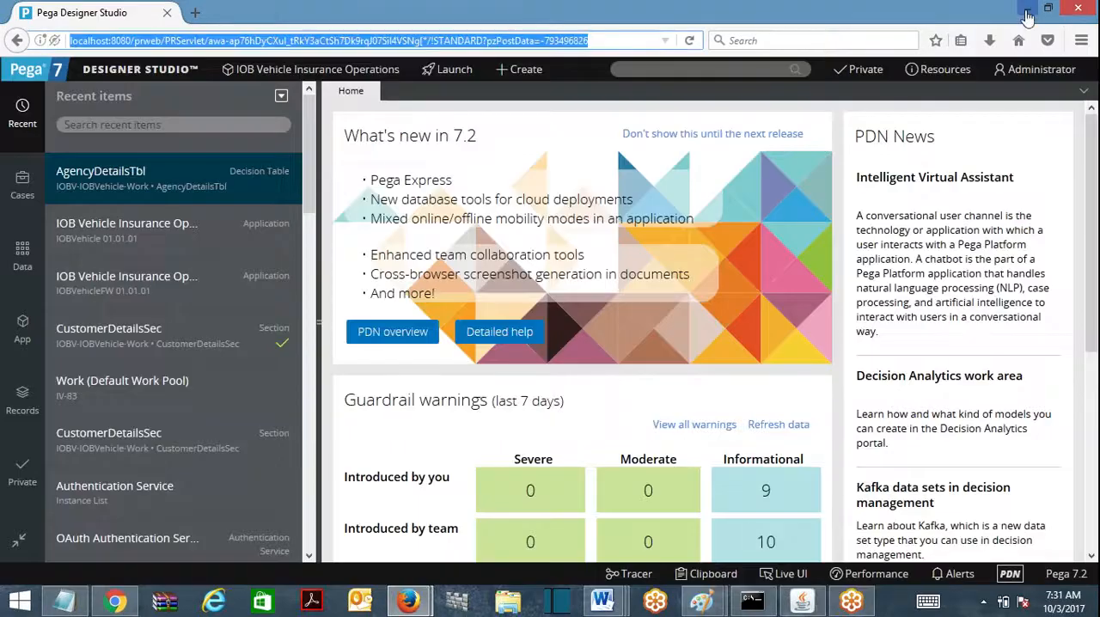
click(104, 174)
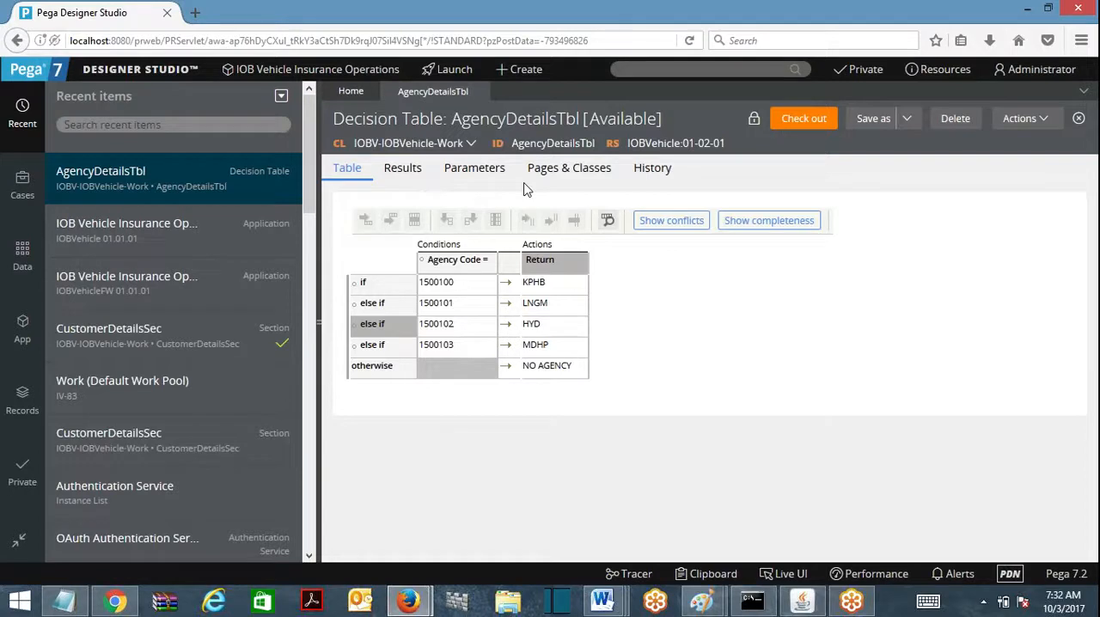
Step: Open the IOB Vehicle Insurance Operations application definition and examine its application rulesets and the production rulesets under the advanced settings
click(381, 76)
click(302, 111)
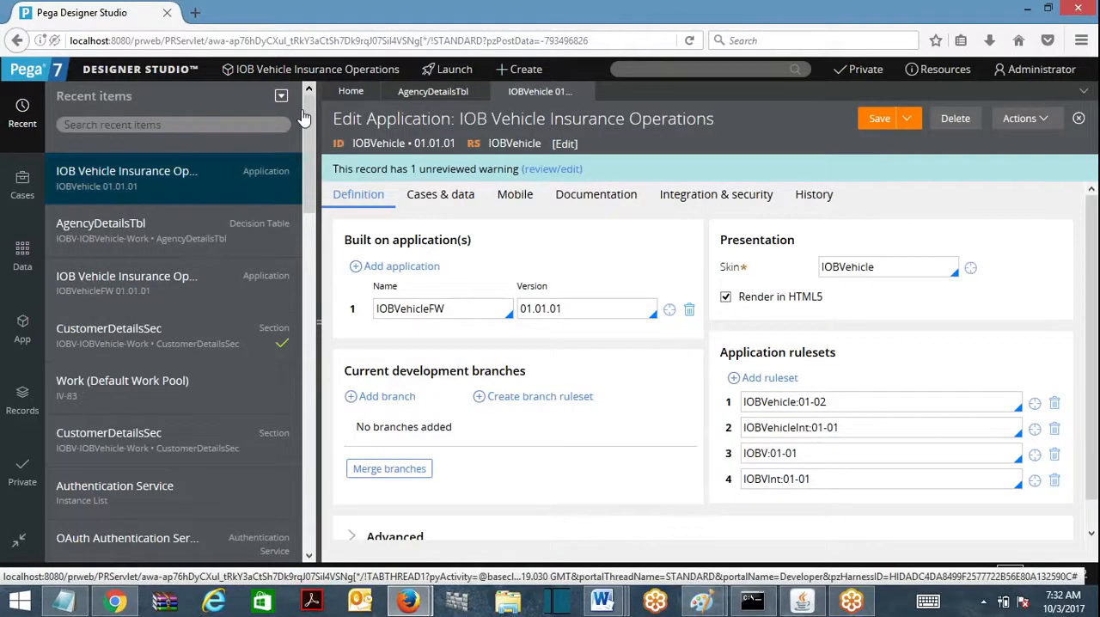
click(378, 533)
scroll(934, 412, down, 4)
click(935, 410)
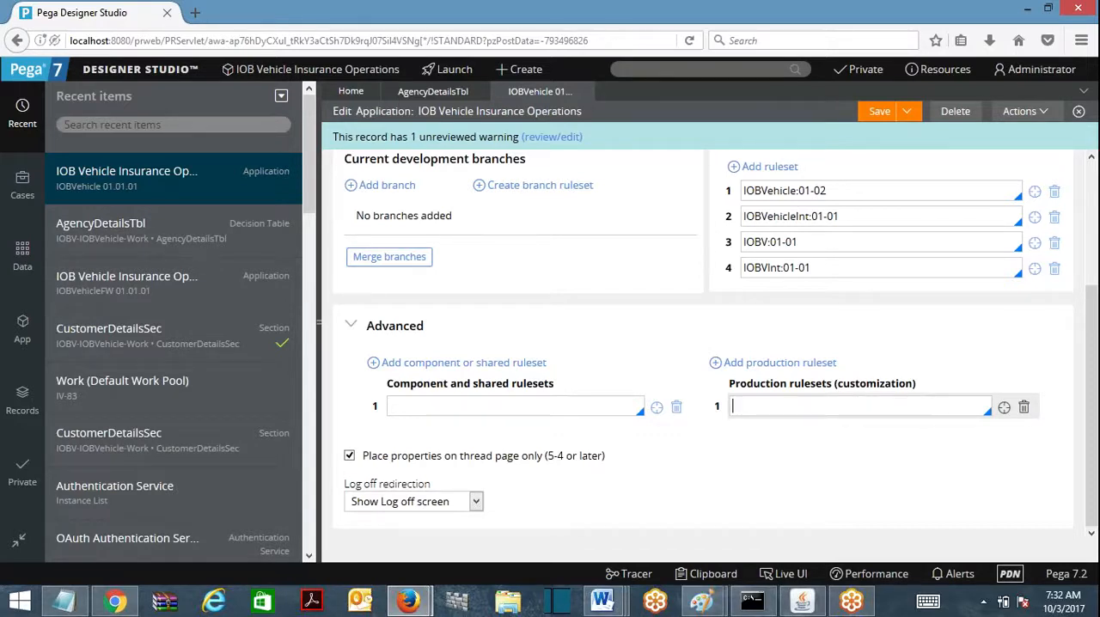
triple_click(791, 191)
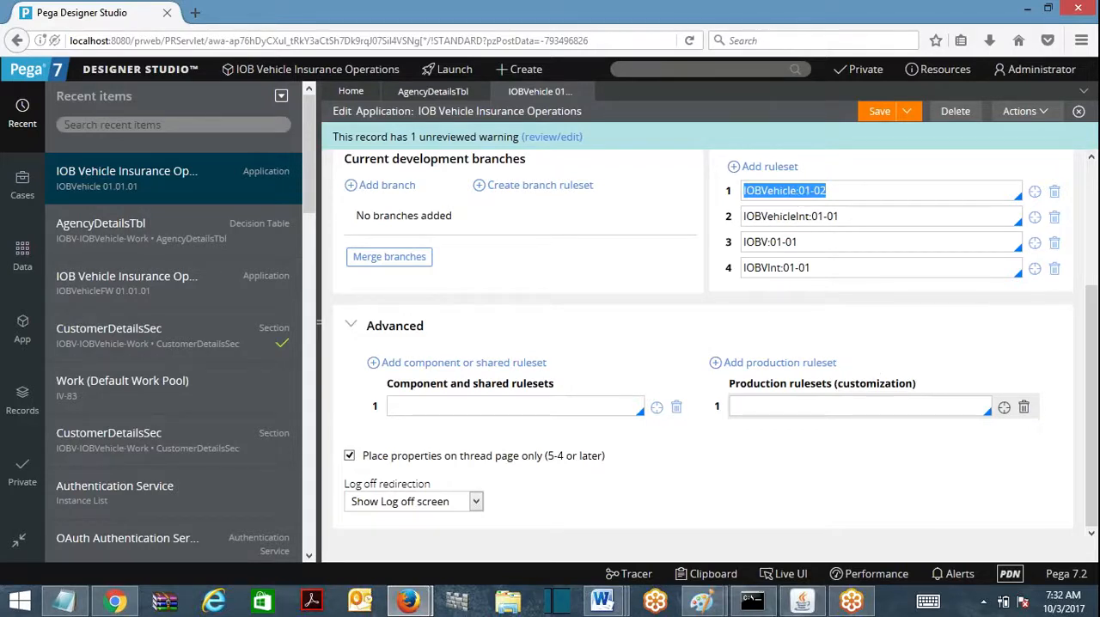
click(765, 407)
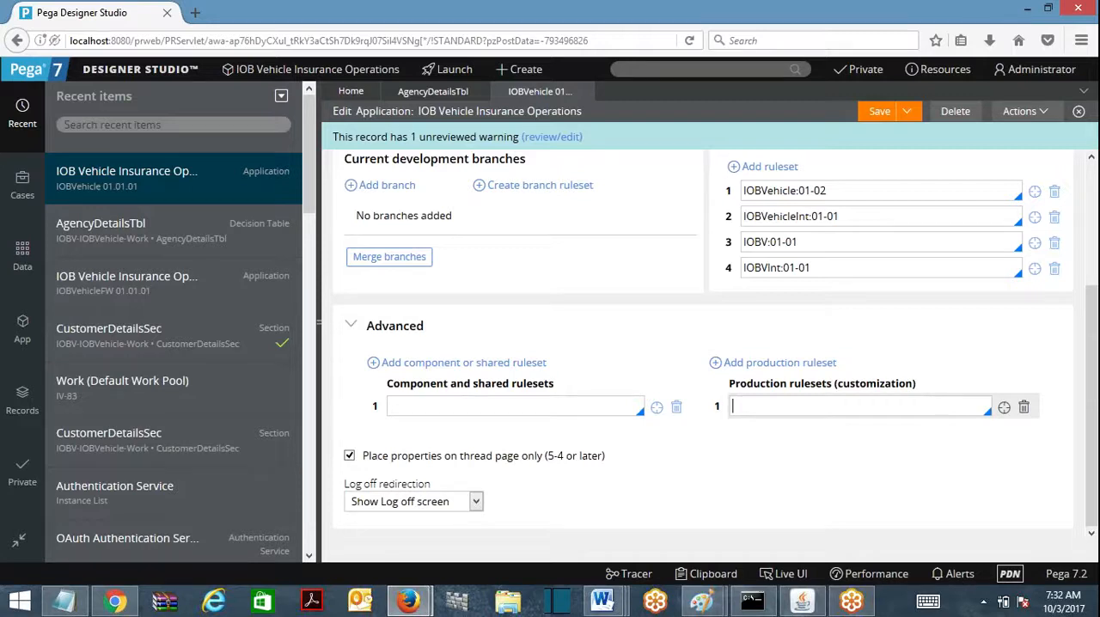
Step: Show the class System-User-MyRules in the application explorer
click(22, 331)
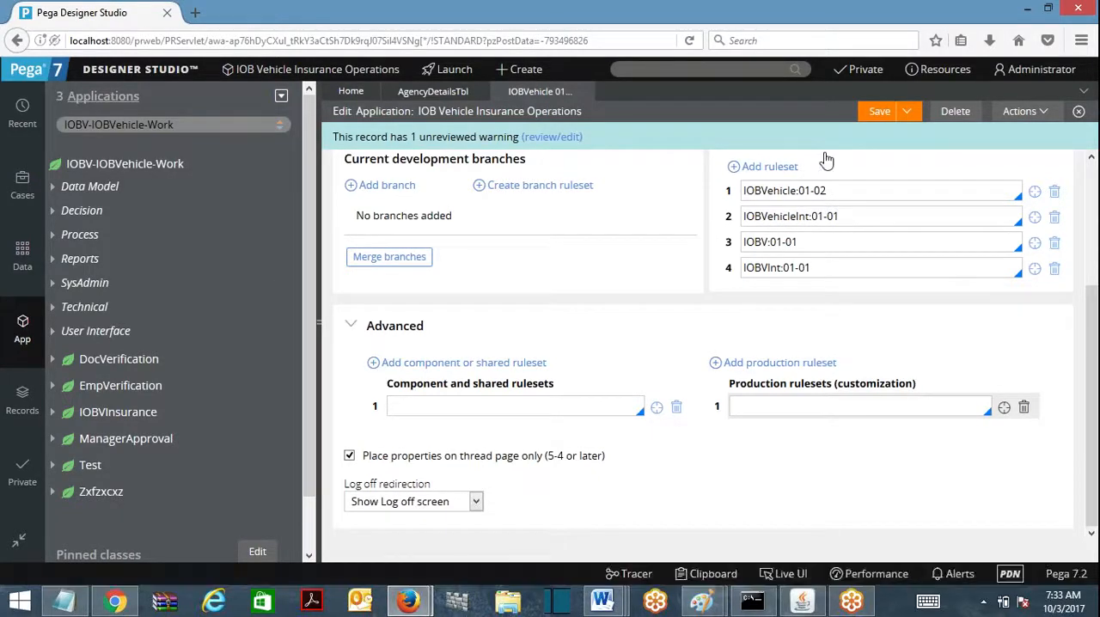
click(175, 124)
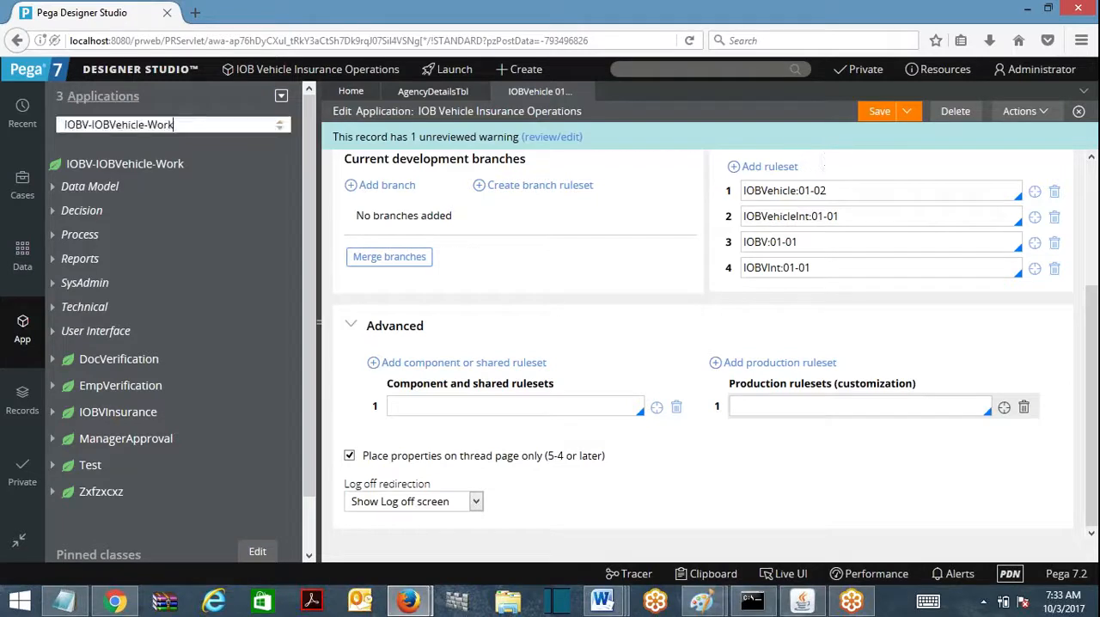
text(System)
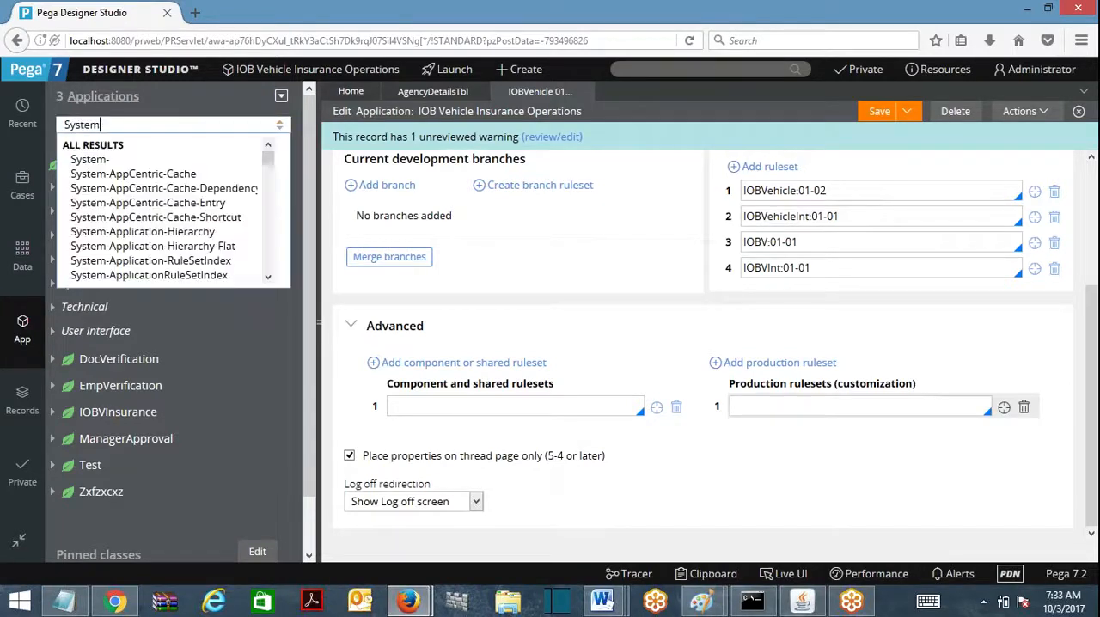
text(-User)
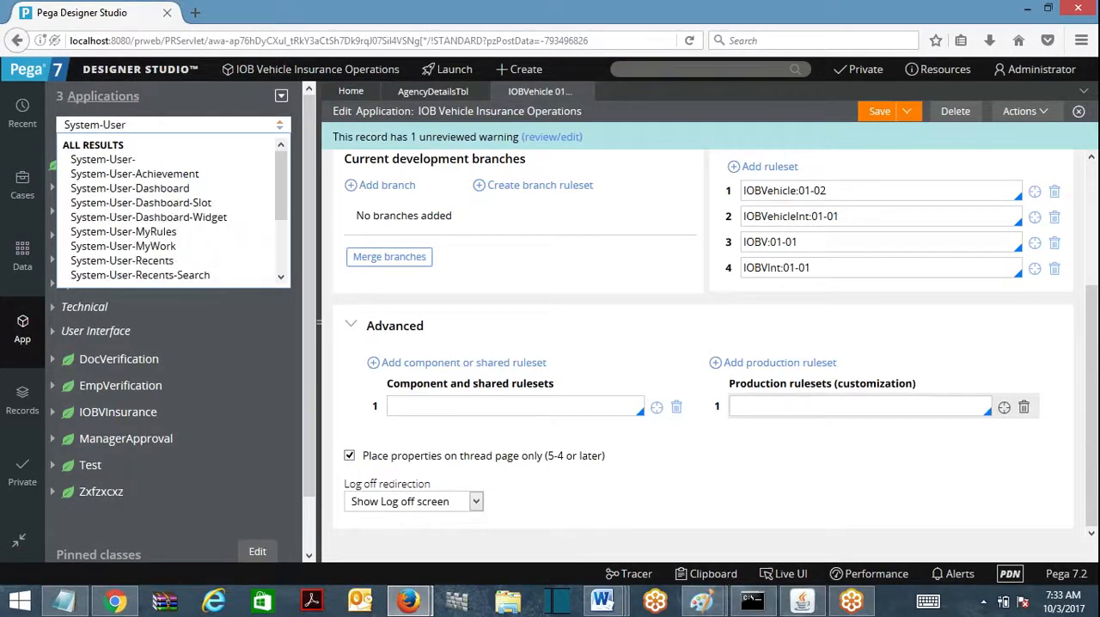
text(-My)
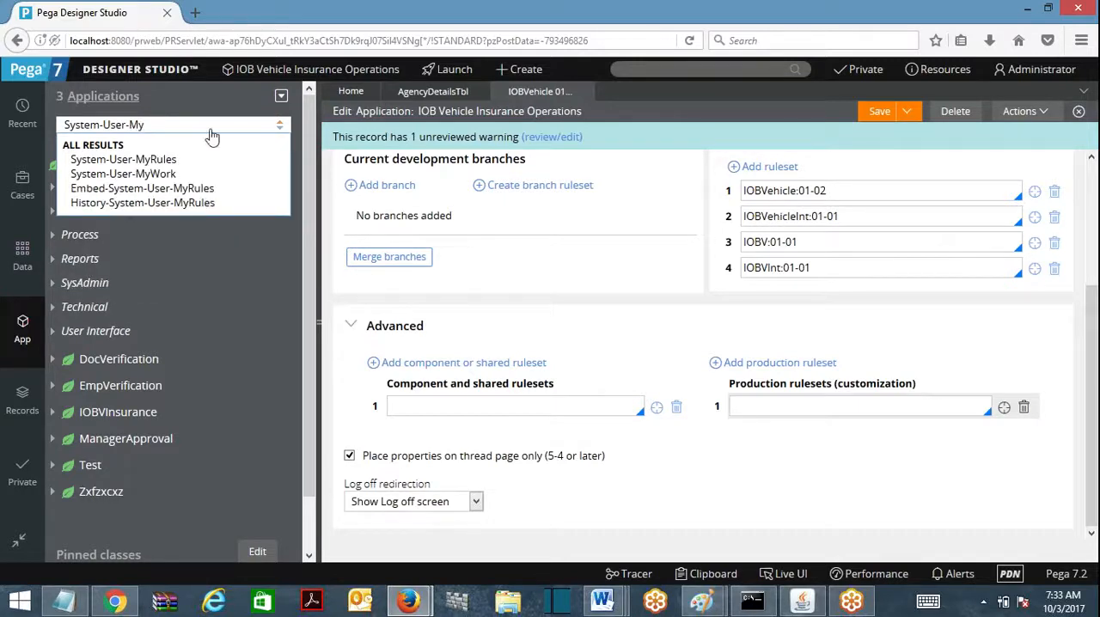
click(178, 161)
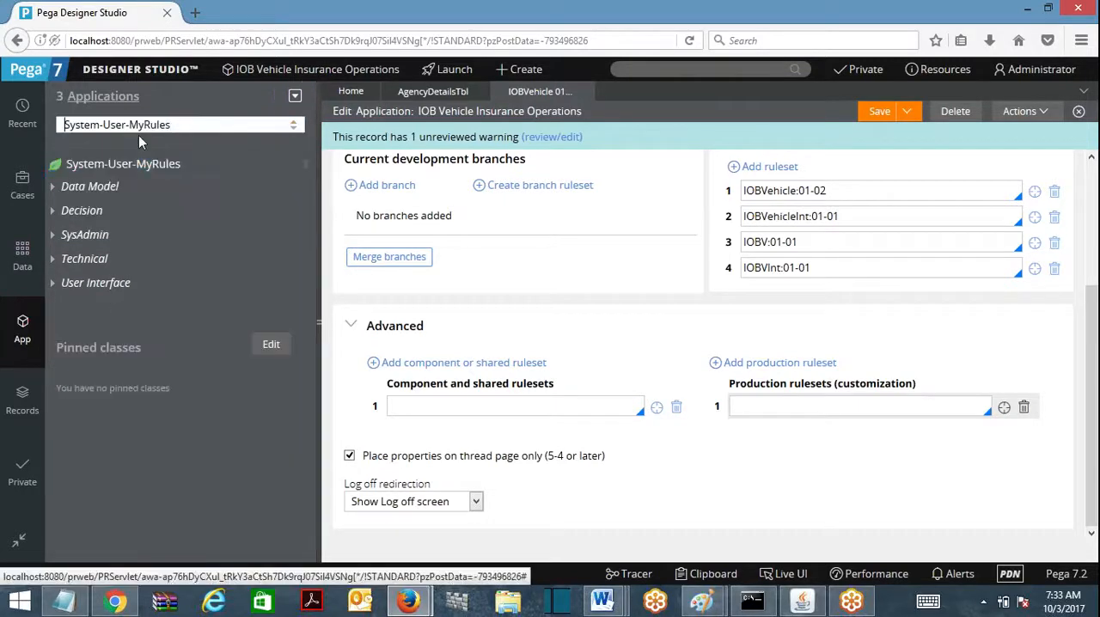
Step: List the instances of the System-User-MyRules class and sort them by key in descending order
click(139, 126)
double_click(151, 125)
click(172, 125)
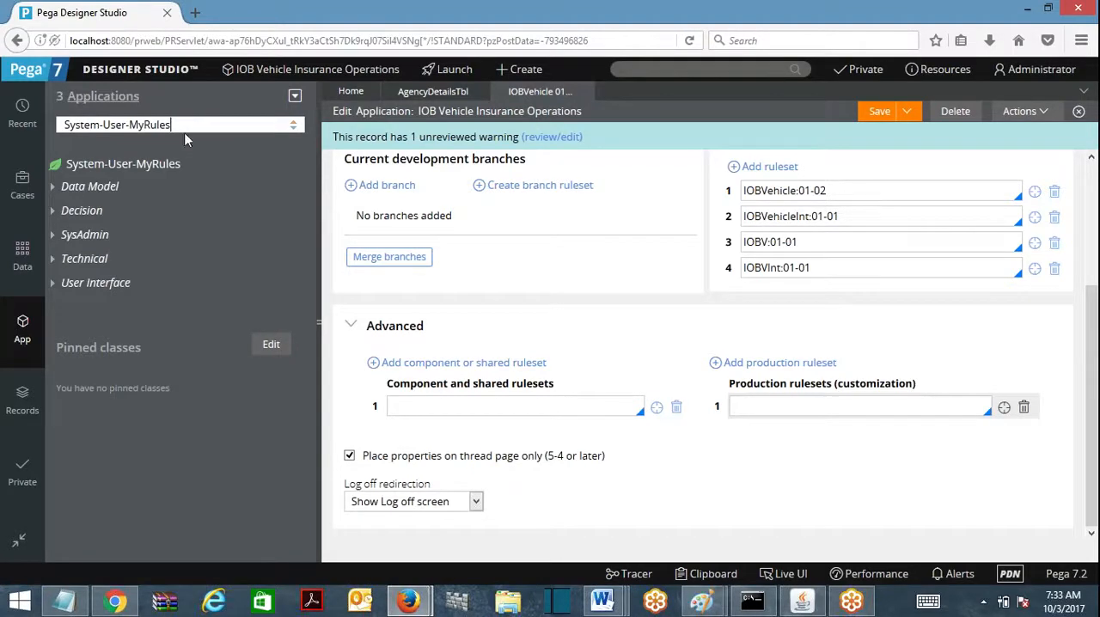
click(121, 174)
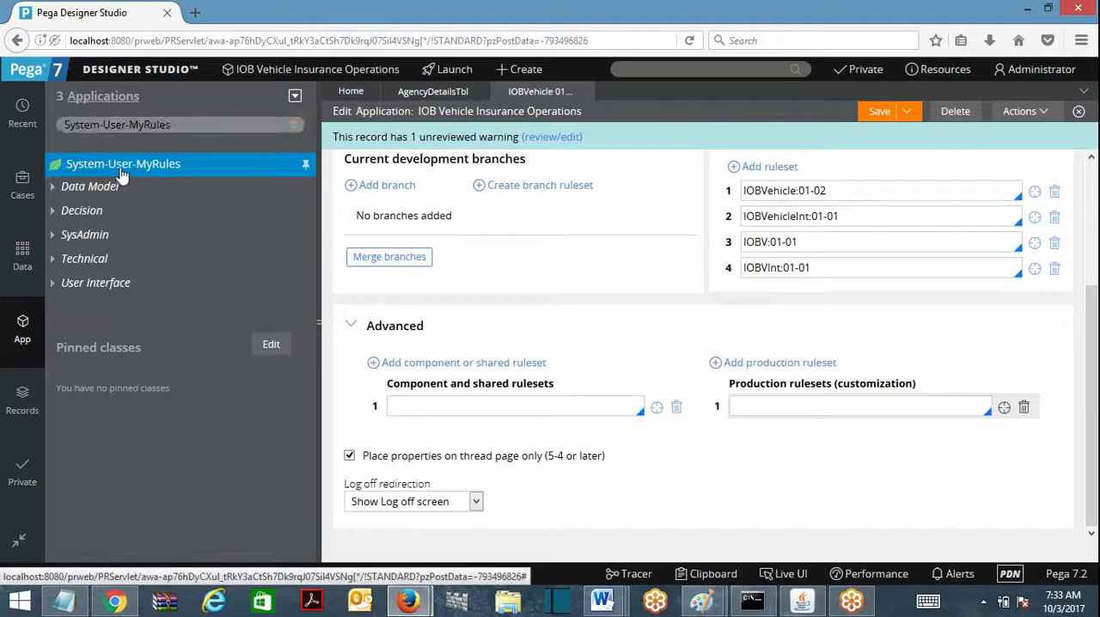
right_click(121, 174)
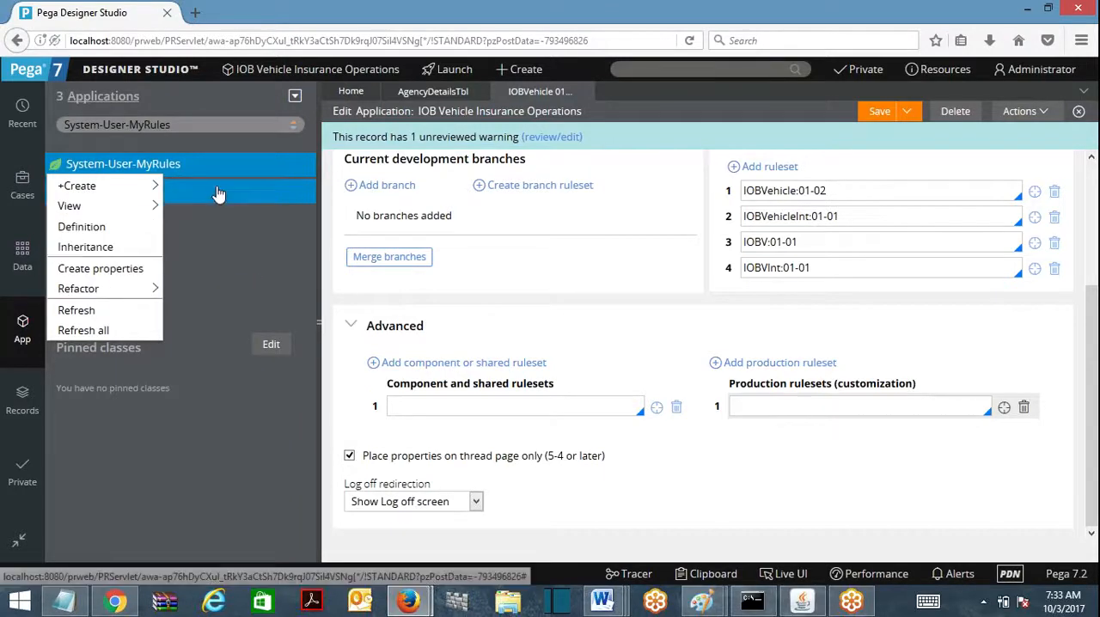
click(150, 165)
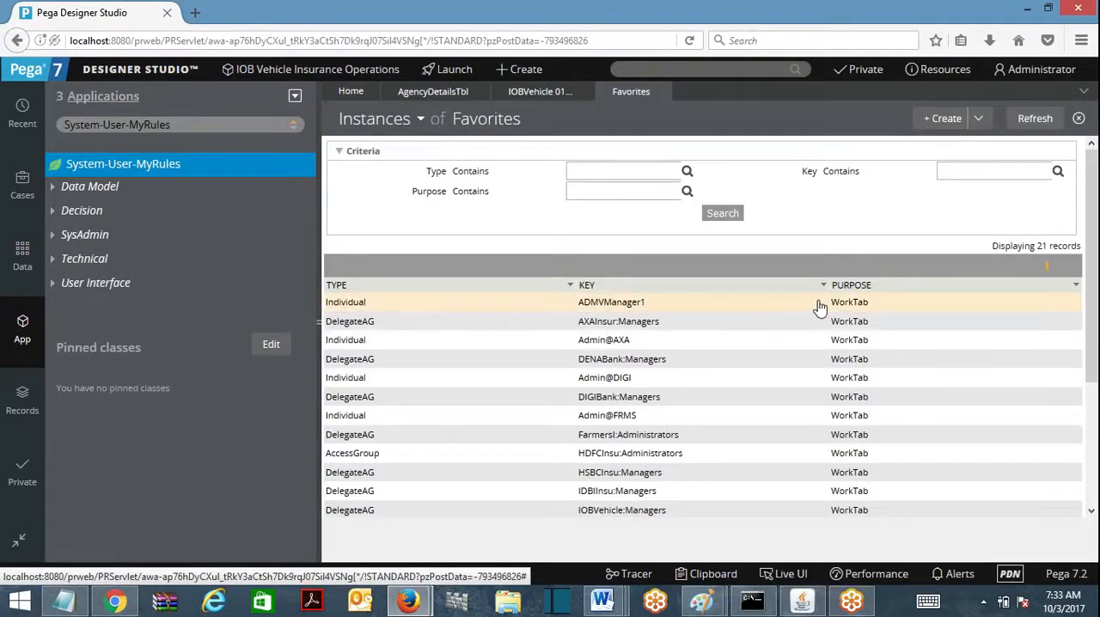
click(651, 299)
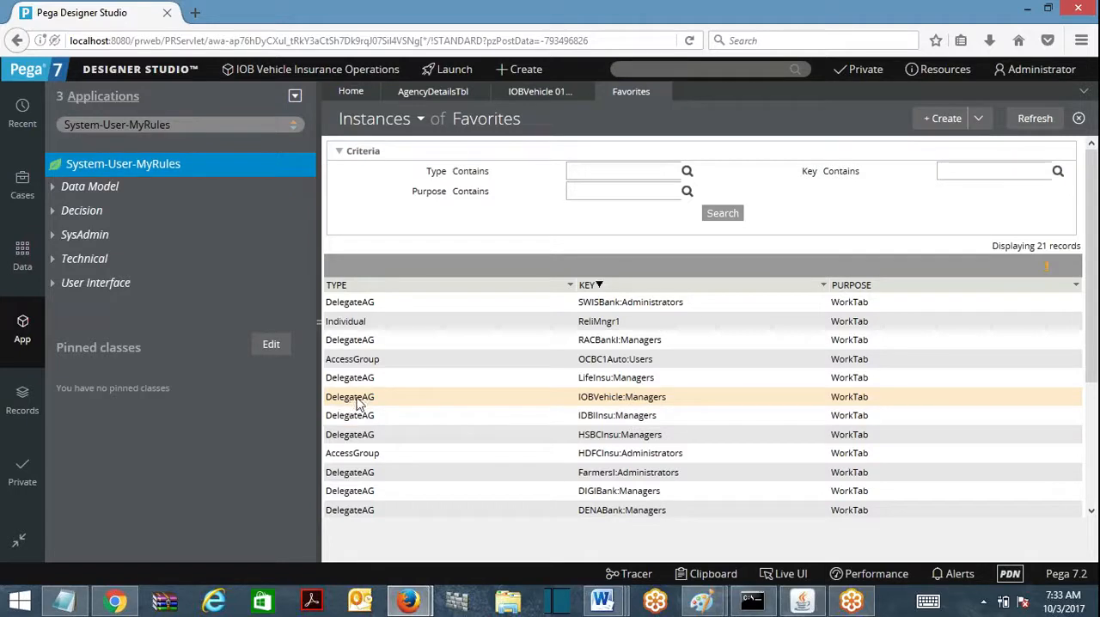
Step: Open the System-User-MyRules class definition and test its database connection to check which table it is mapped to
right_click(135, 175)
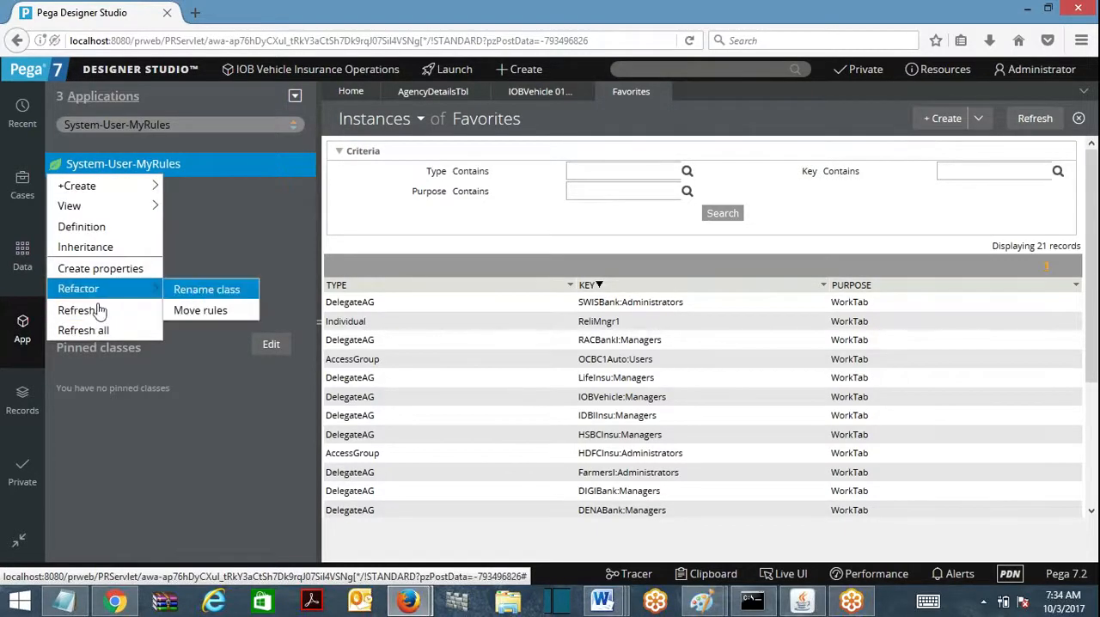
click(96, 247)
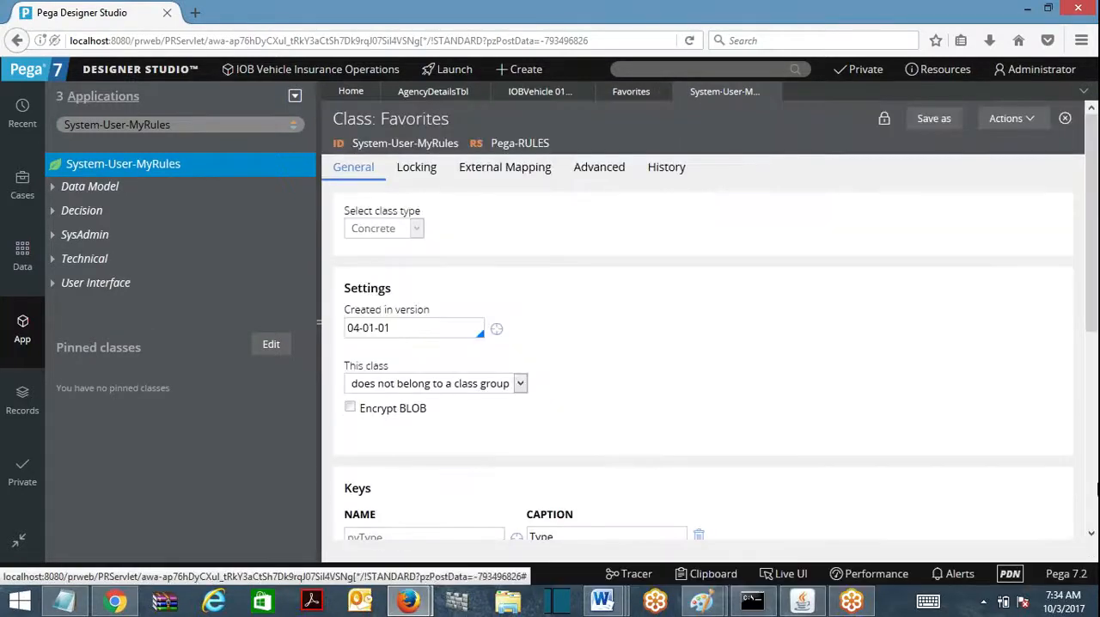
scroll(439, 444, down, 5)
click(411, 492)
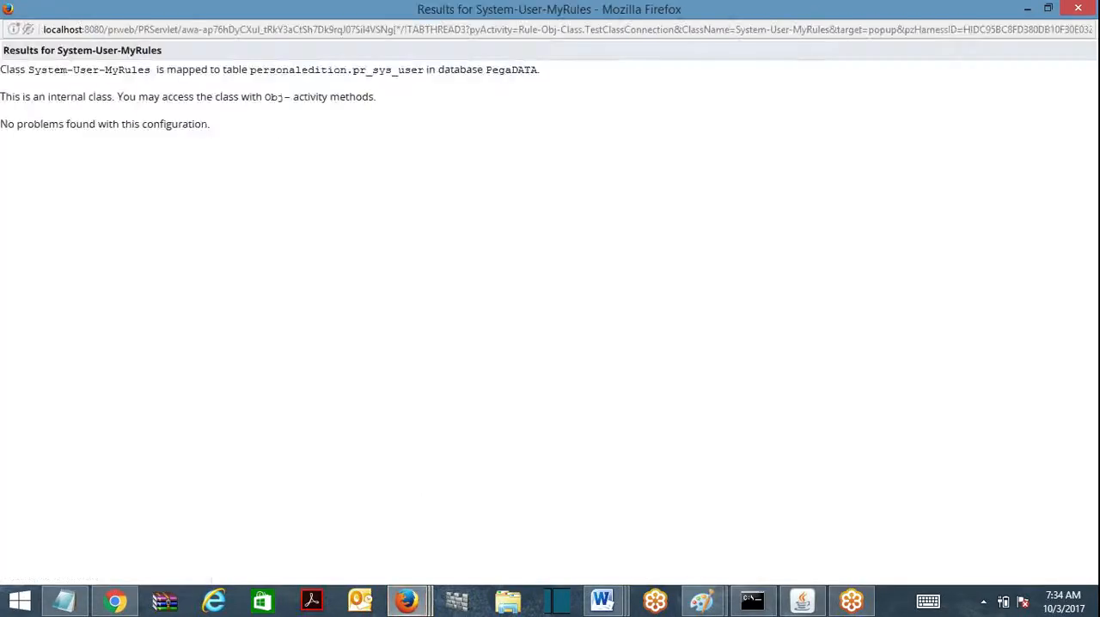
drag(352, 70, 425, 69)
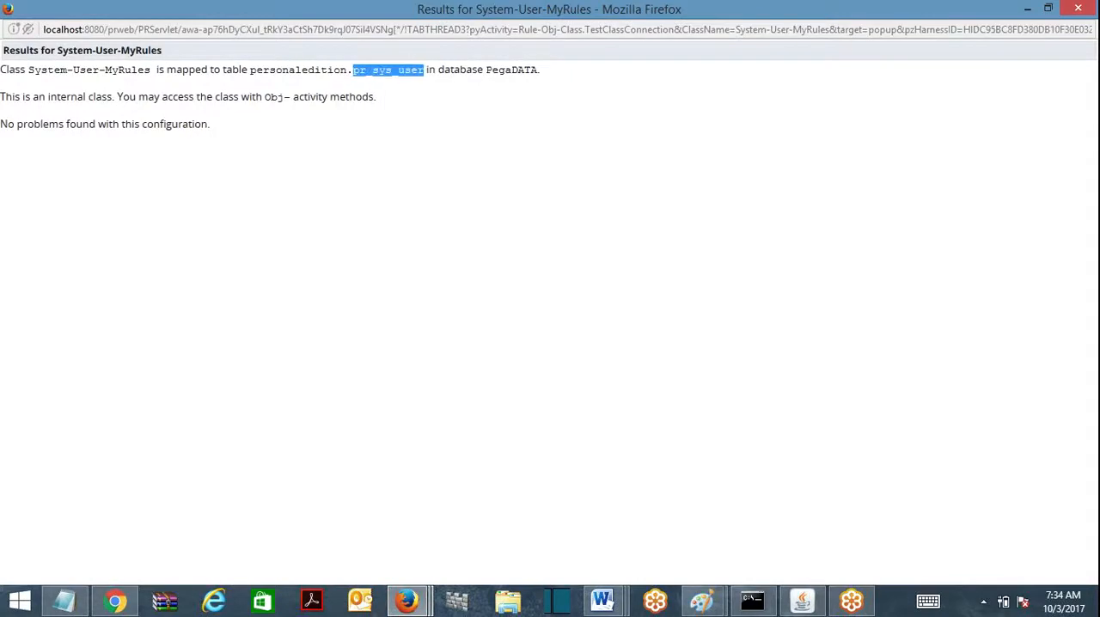
click(1078, 9)
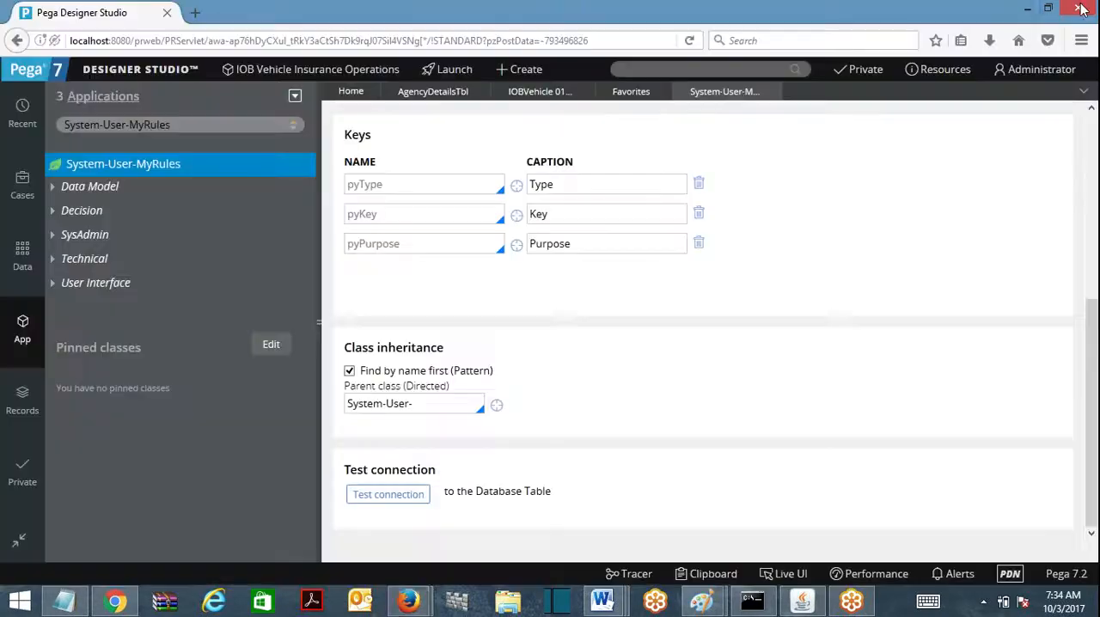
Step: Close the class definition and open the IOBVehicle:Managers record from the Favorites instances
click(772, 92)
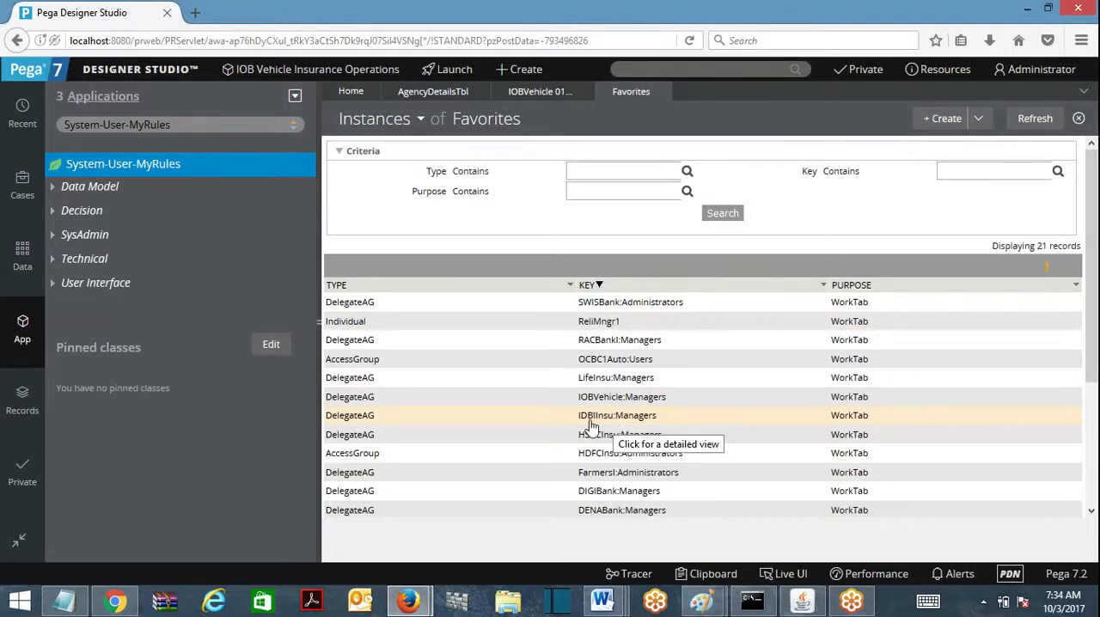
click(604, 402)
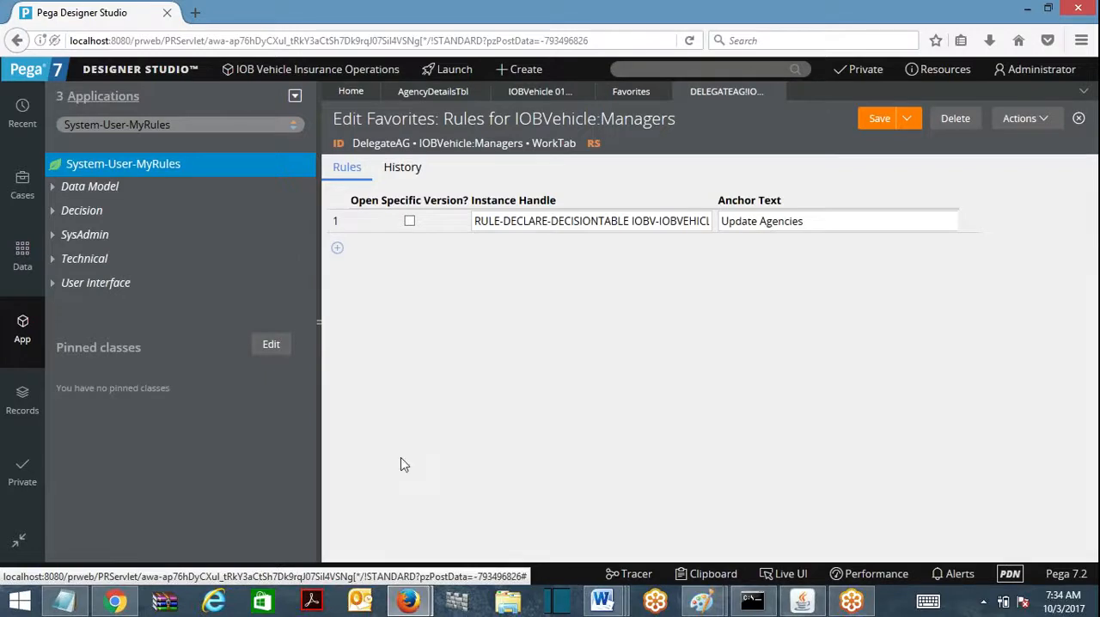
click(337, 248)
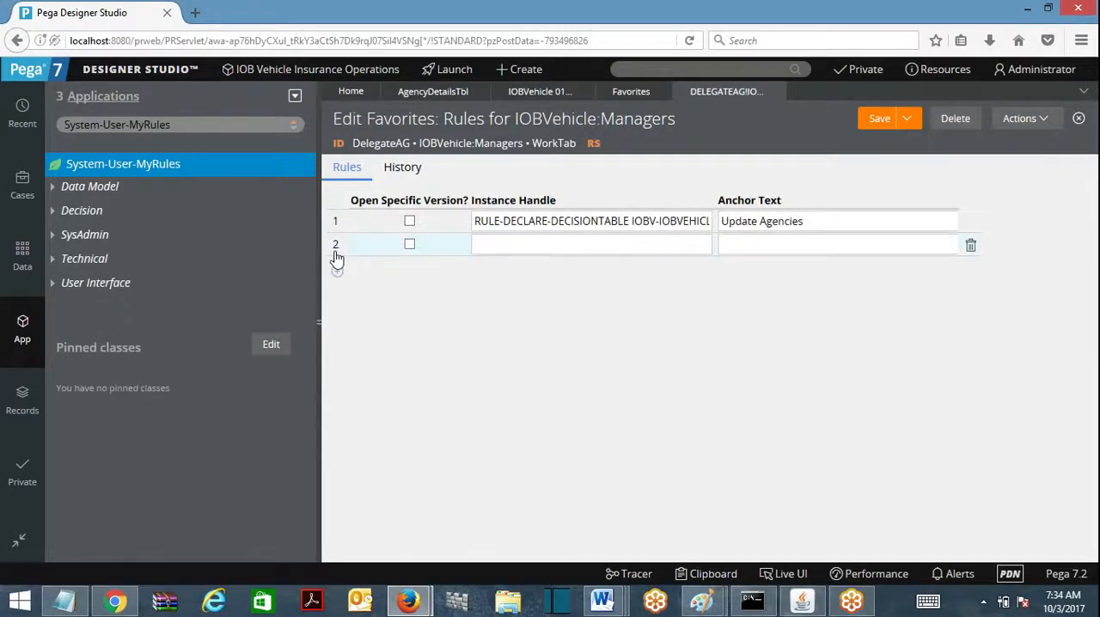
click(337, 272)
click(337, 295)
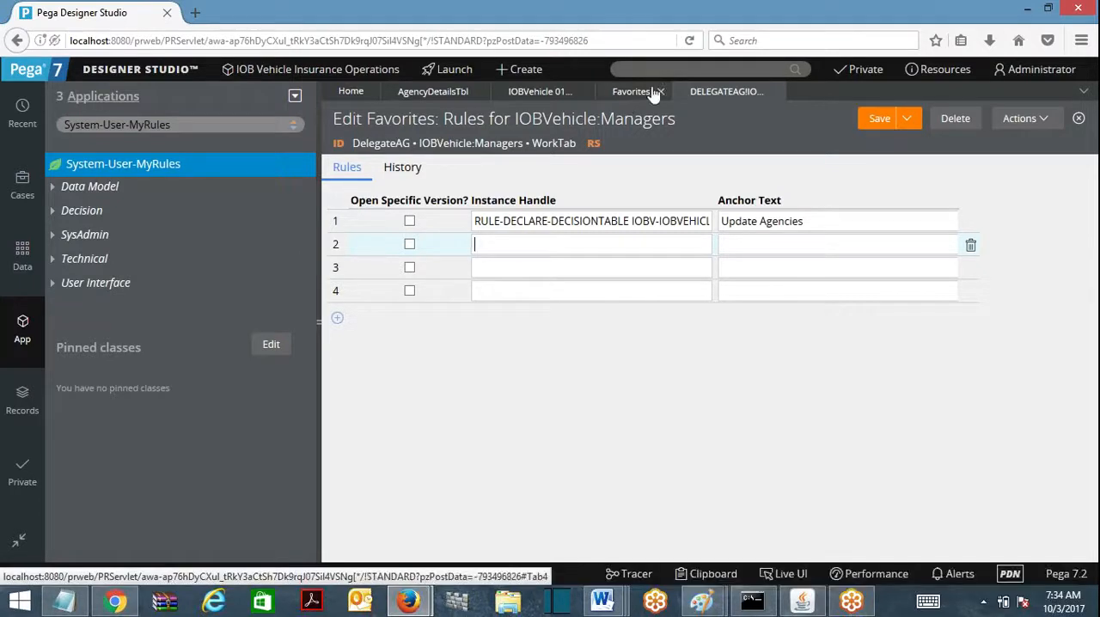
click(971, 247)
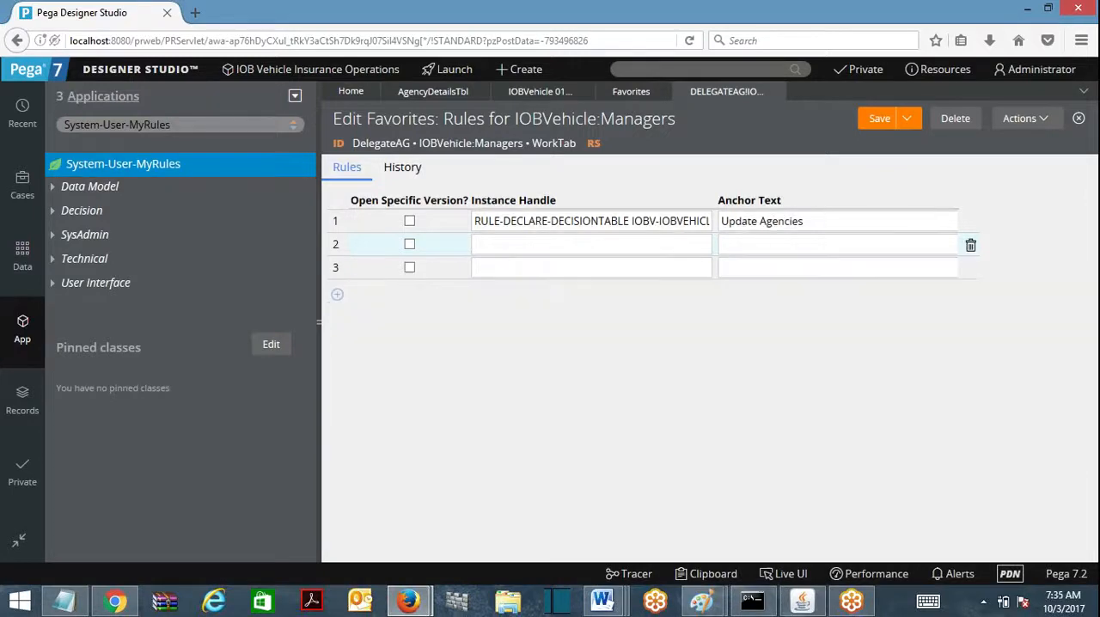
click(970, 247)
click(971, 247)
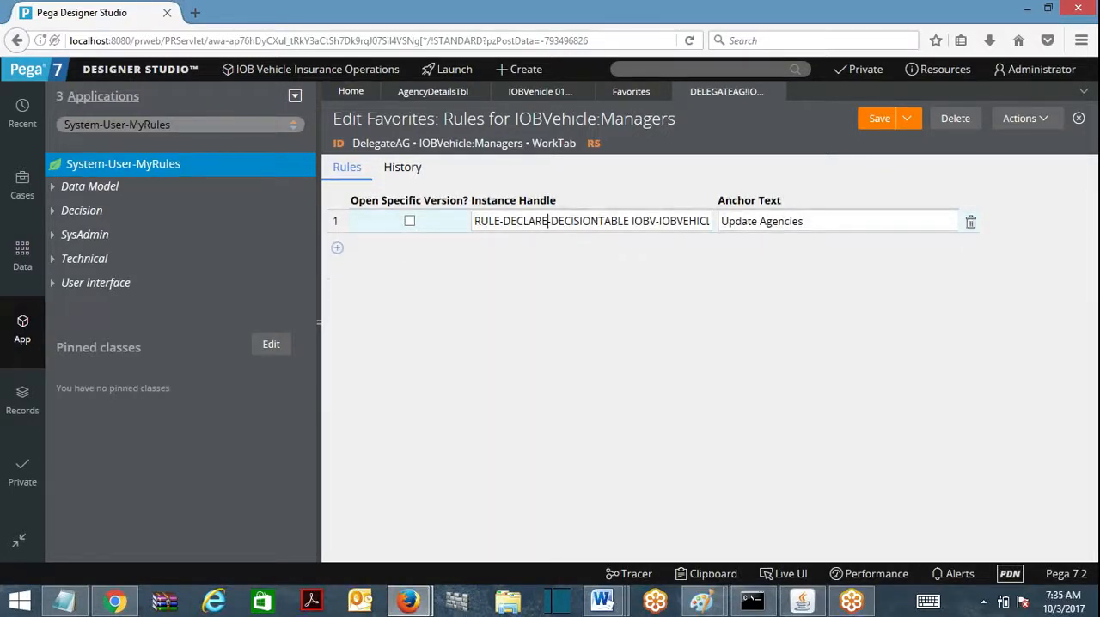
Step: Copy the Instance Handle of the Update Agencies entry into Notepad and examine its class, rule name and timestamp parts
key(ctrl+a)
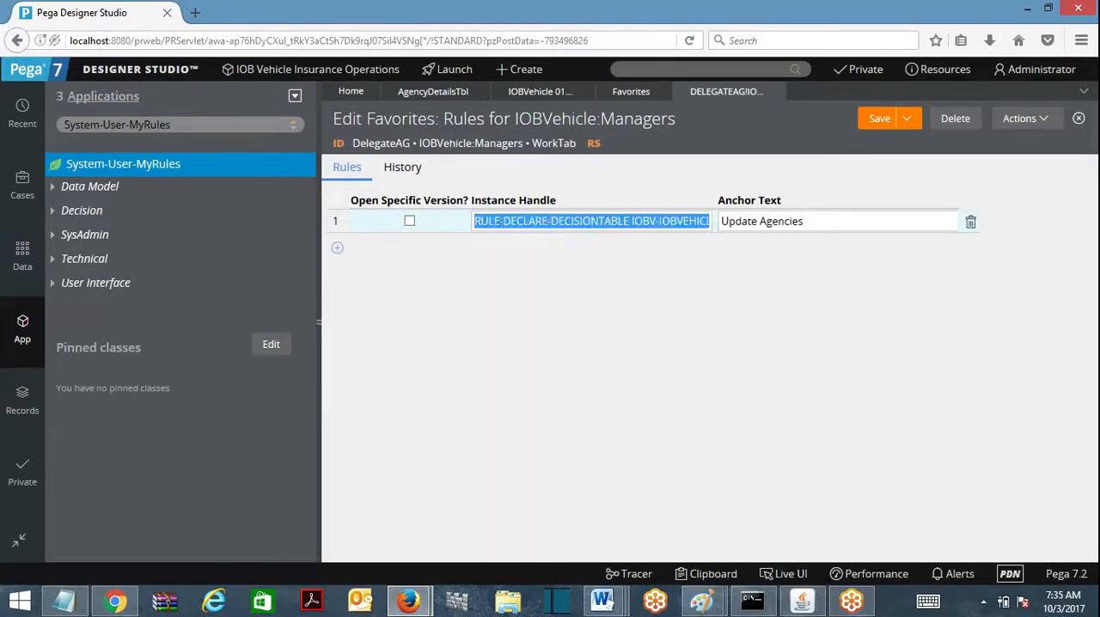
click(64, 600)
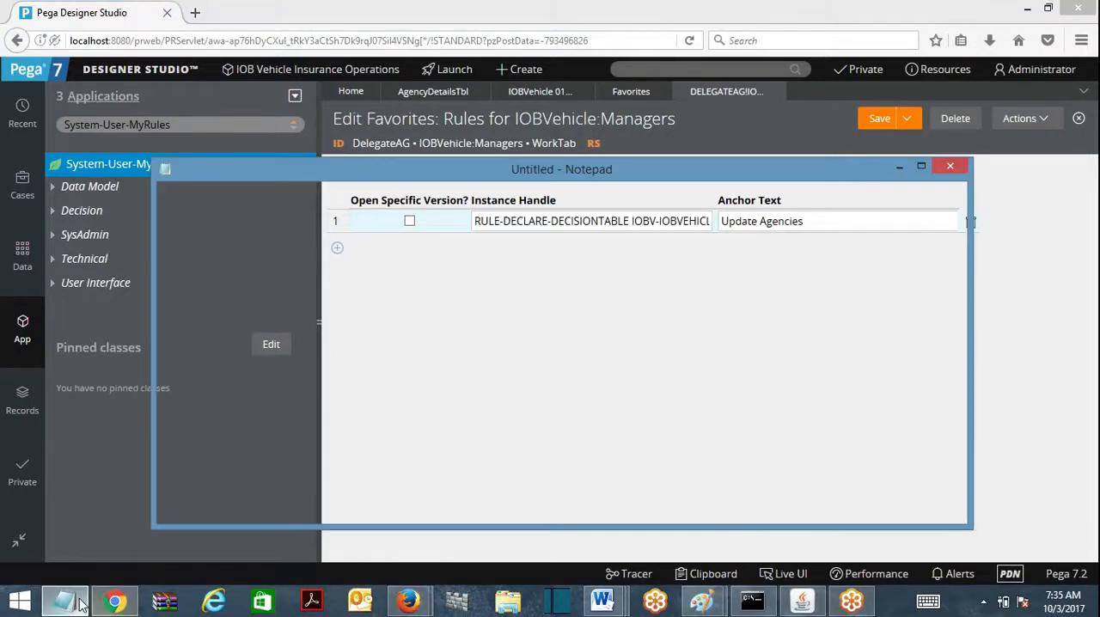
key(ctrl+a)
text(RULE-DECLARE-DECISIONTABLE IOBV-IOBVEHICLE-WORK AGENCYDETAILSTBL #20170913T022719.030 GMT)
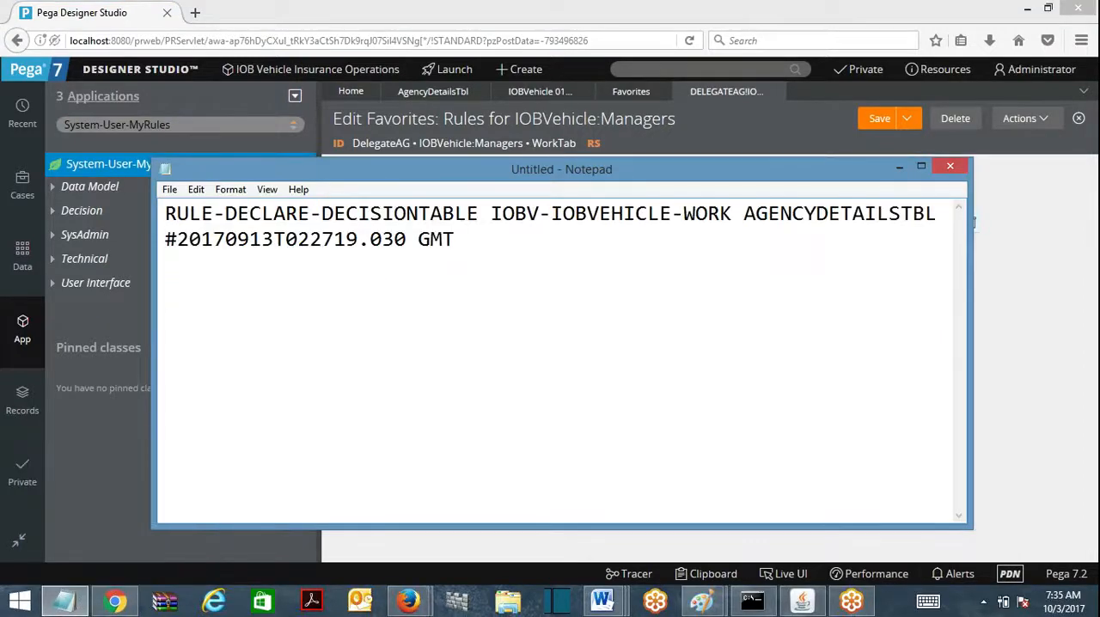
drag(165, 213, 731, 215)
click(768, 213)
double_click(768, 213)
click(768, 213)
click(455, 239)
click(921, 166)
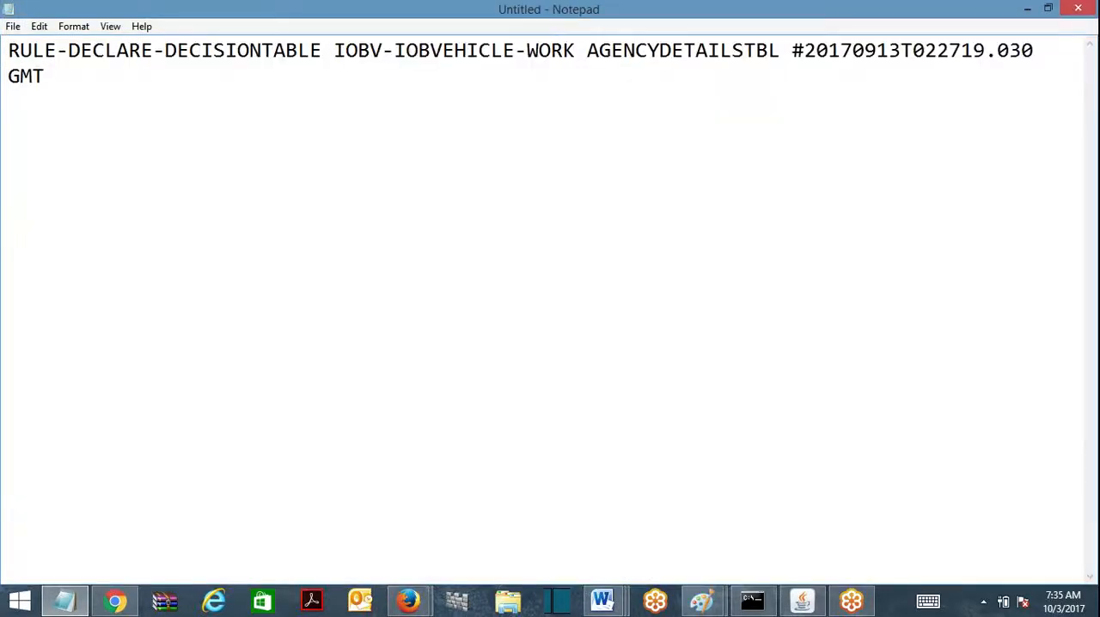
Step: Close the Notepad text without saving it and keep the IOBVehicle:Managers favorites record open
key(ctrl+a)
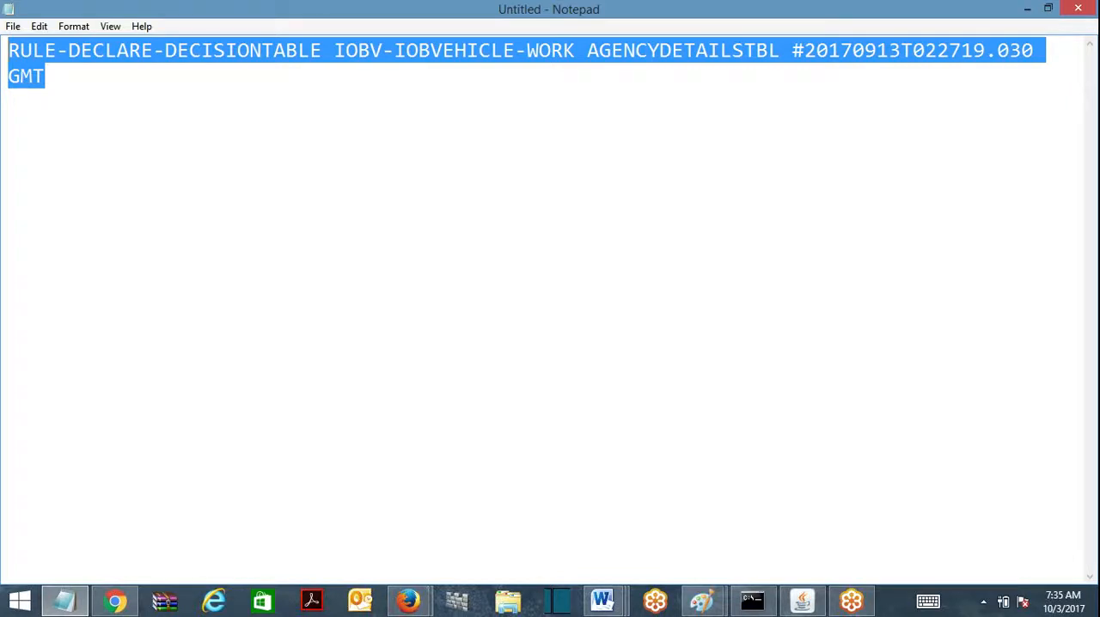
click(45, 76)
key(ctrl+a)
click(1079, 8)
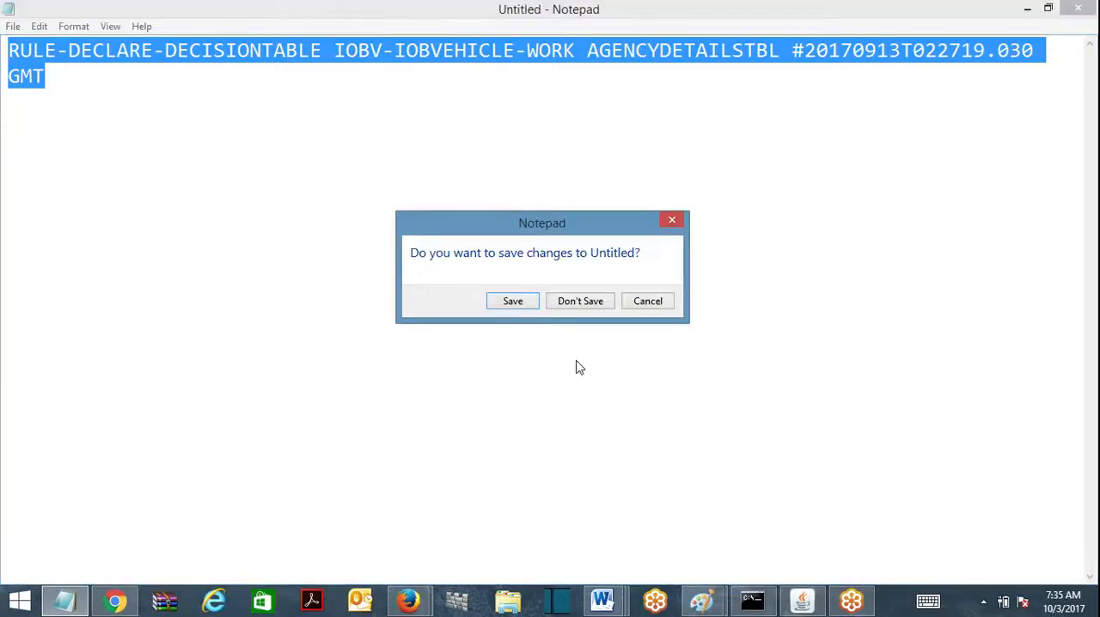
click(581, 303)
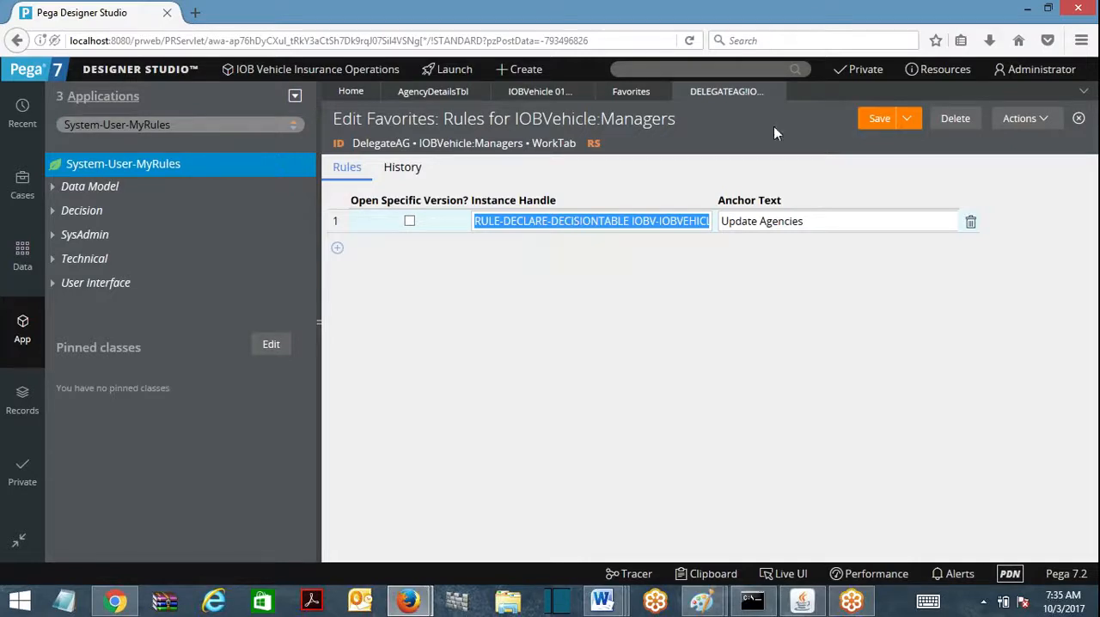
click(774, 91)
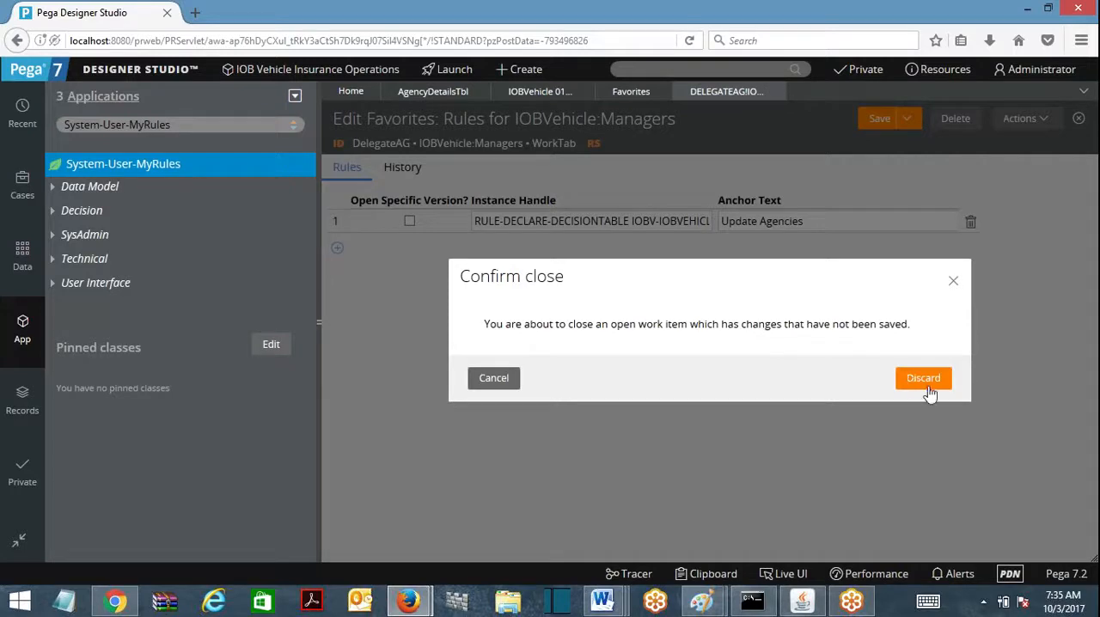
click(493, 378)
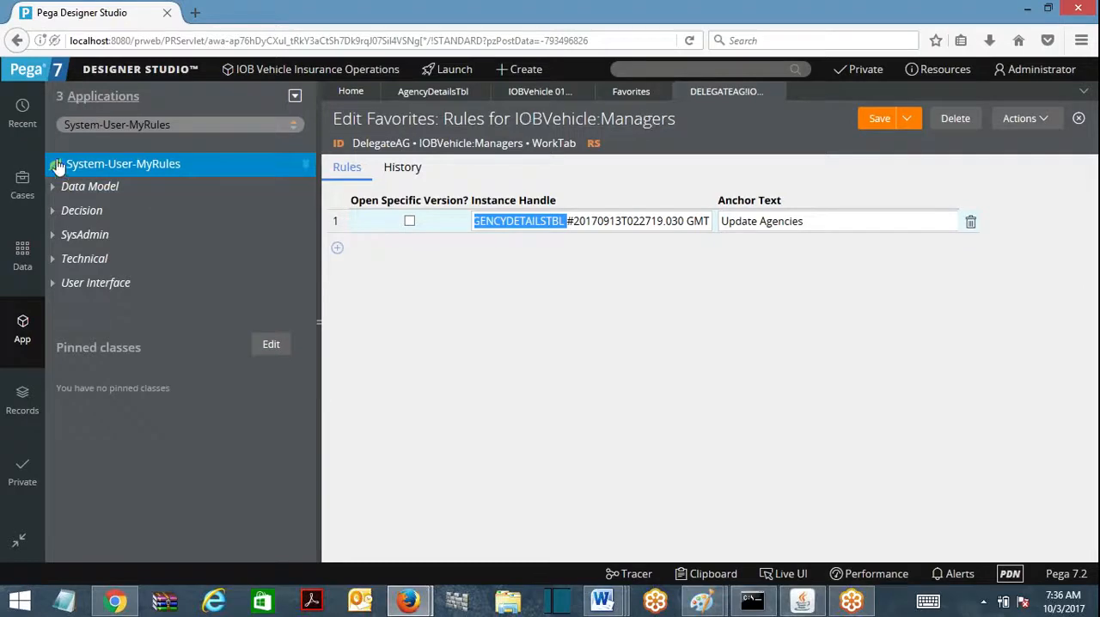
Step: Show the class IOBV-IOBVehicle-Work in the application explorer
drag(178, 126, 3, 133)
key(BackSpace)
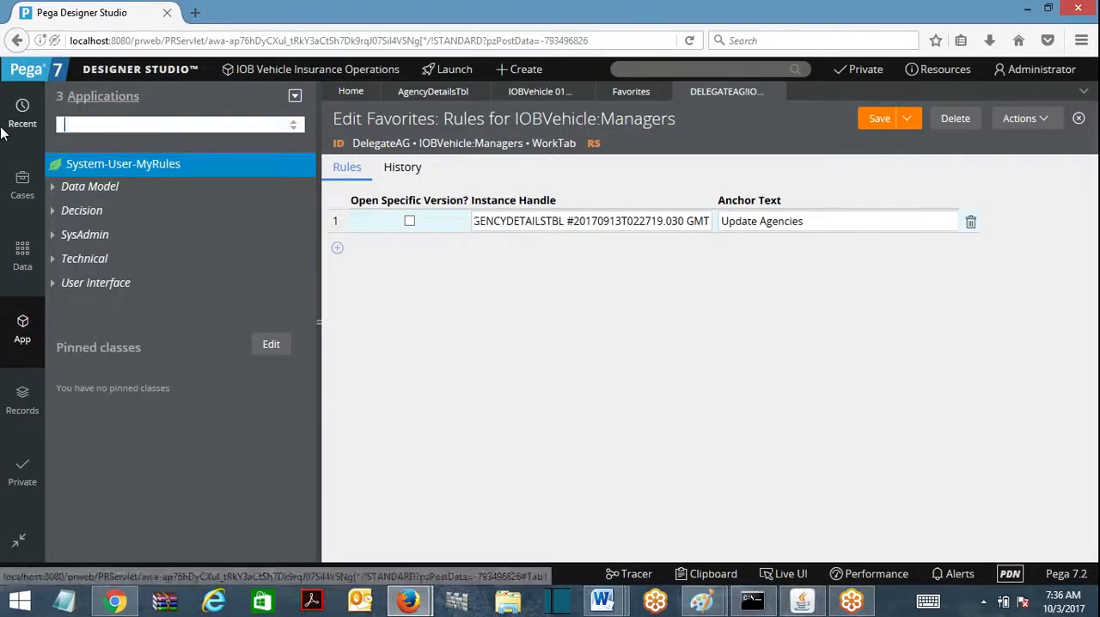
text(iobv)
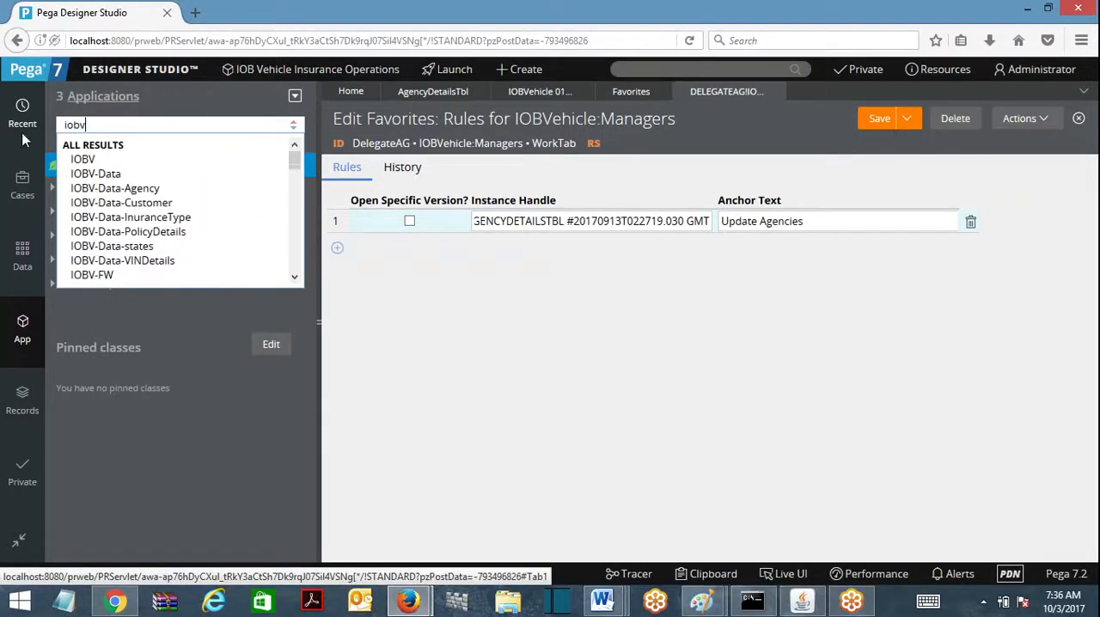
click(294, 277)
click(296, 279)
click(296, 280)
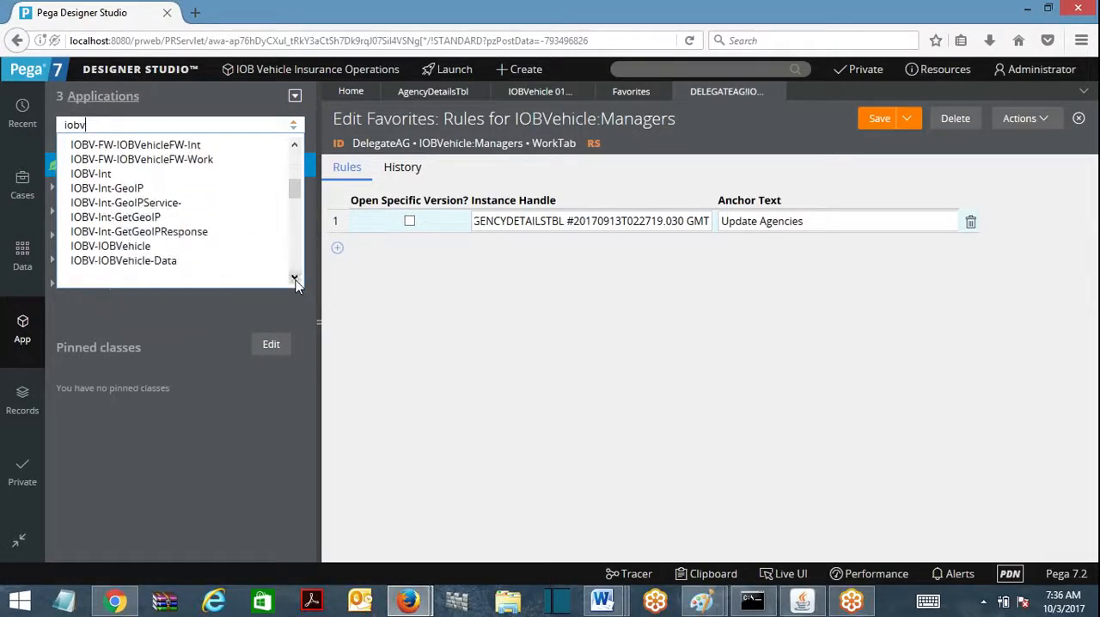
double_click(296, 282)
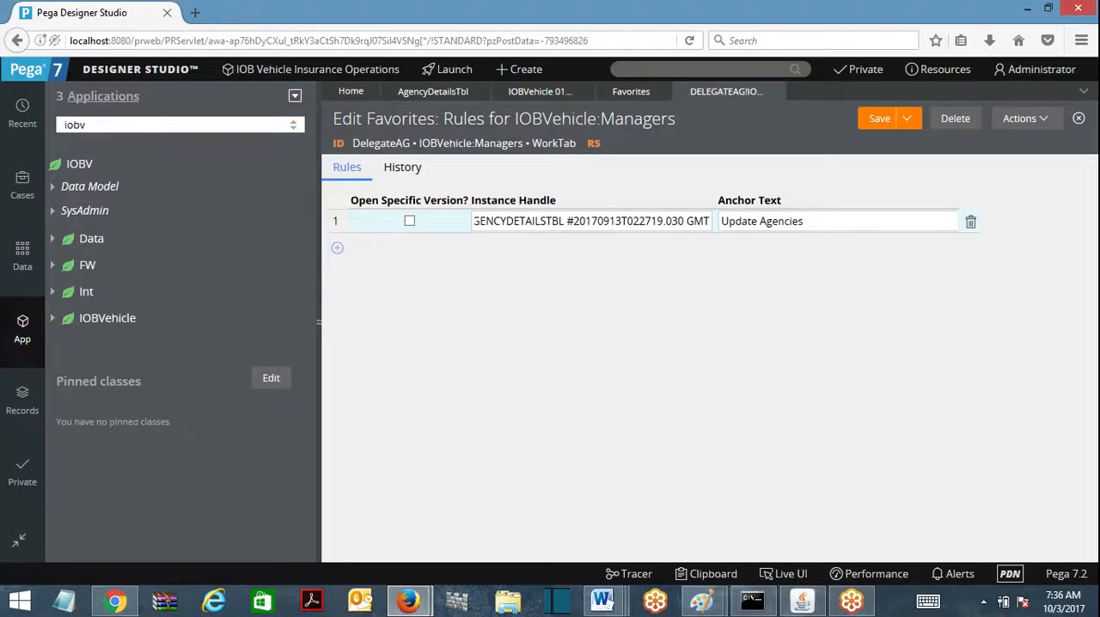
text(-)
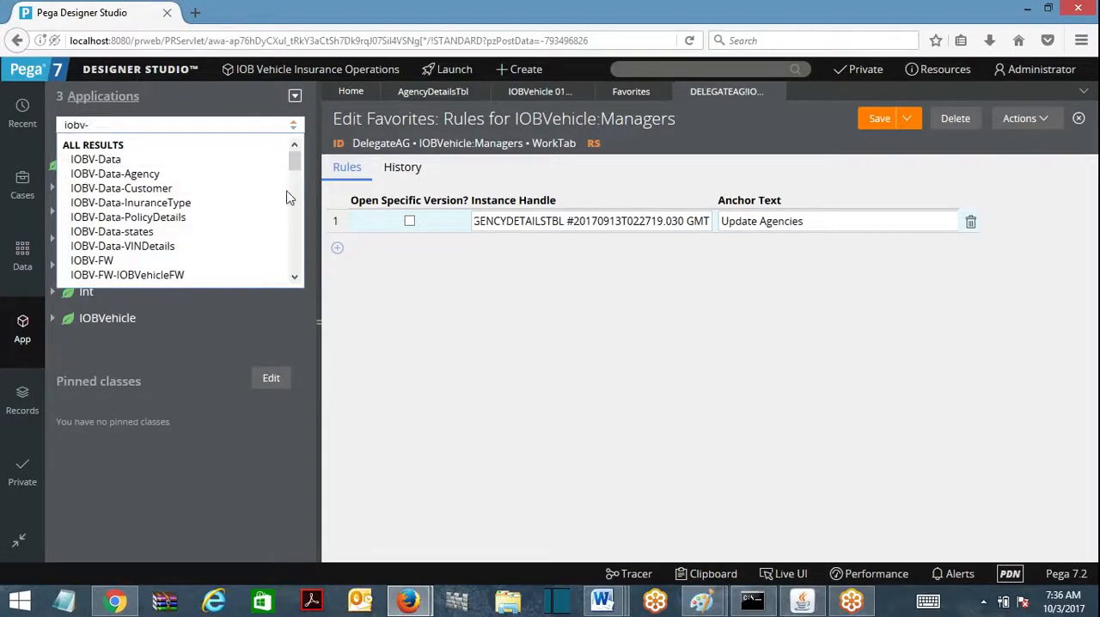
scroll(288, 198, down, 10)
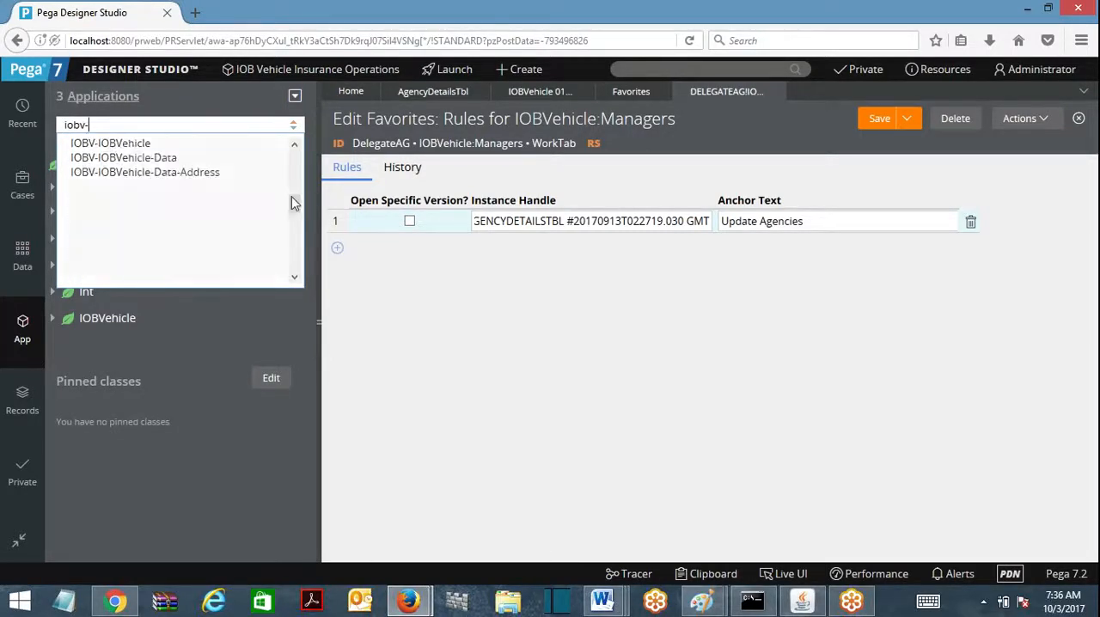
drag(292, 207, 293, 221)
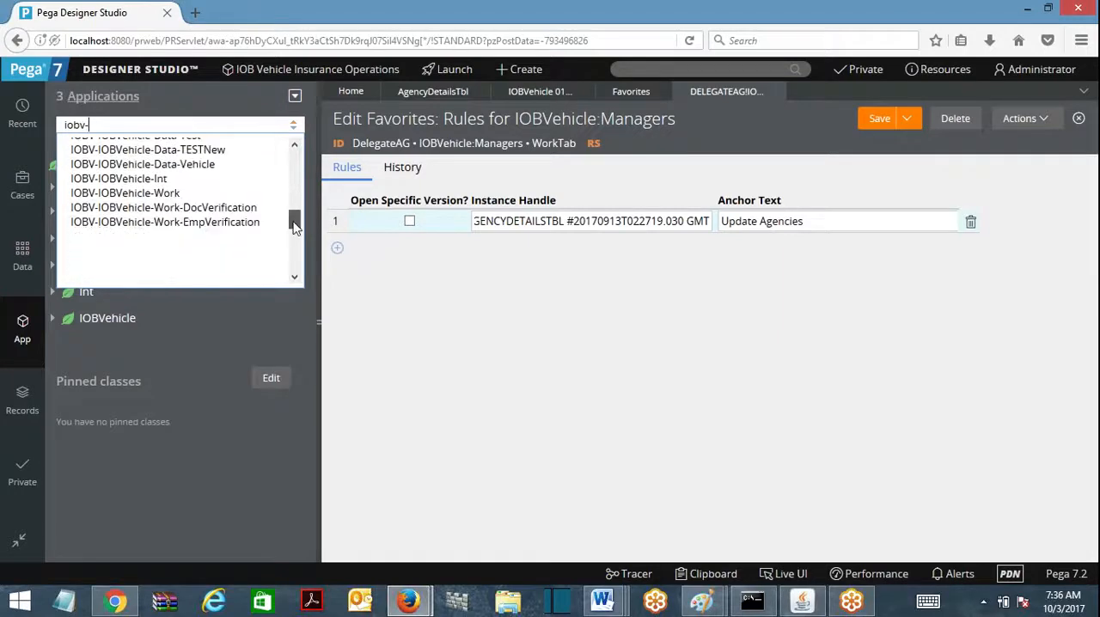
click(171, 192)
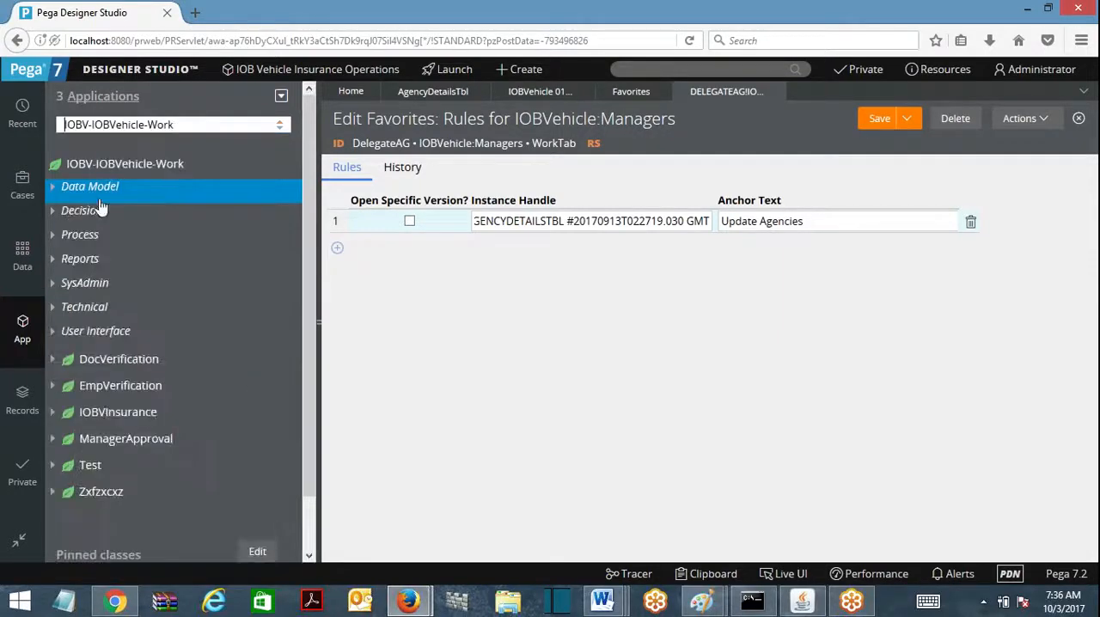
Step: Open the AgencyDetailsTbl decision table of IOBV-IOBVehicle-Work and view its delegation form without delegating it
click(86, 210)
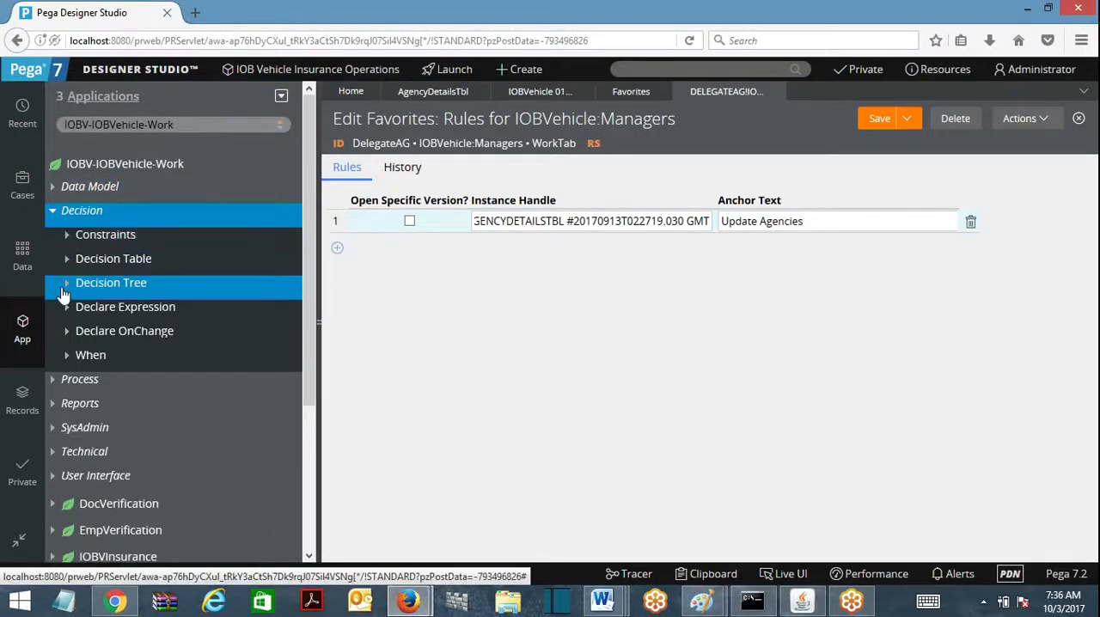
click(67, 261)
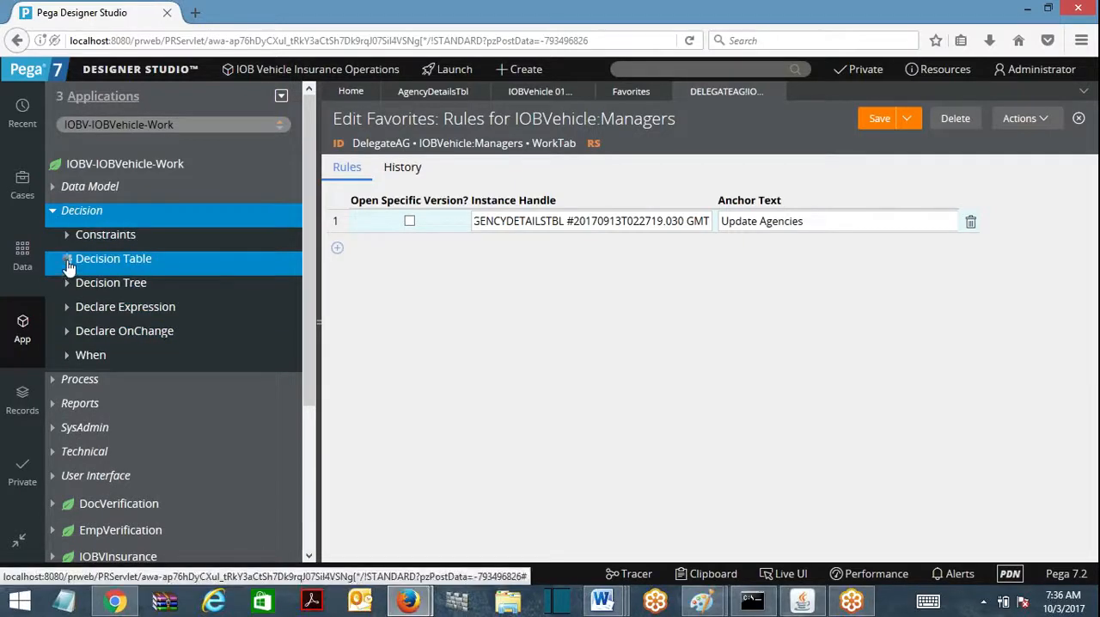
click(137, 283)
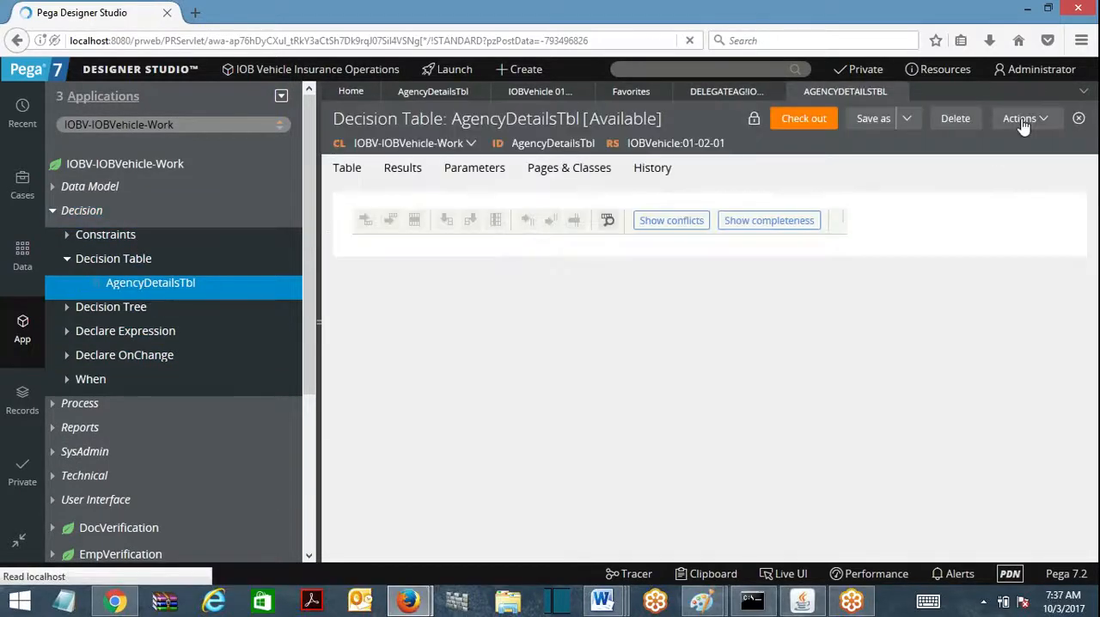
click(1032, 118)
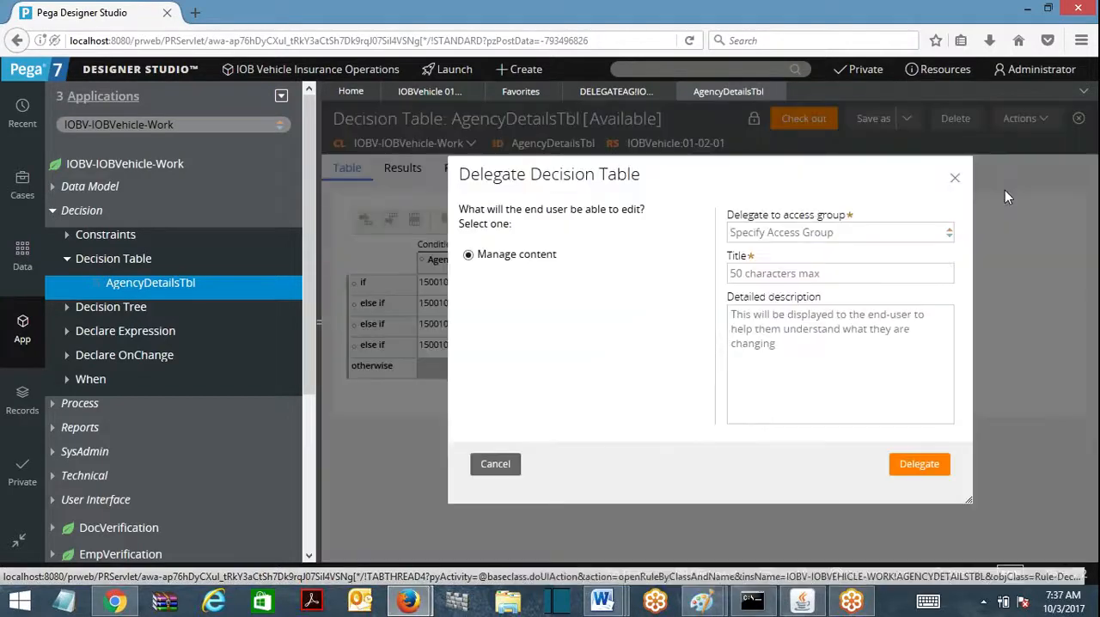
click(1002, 185)
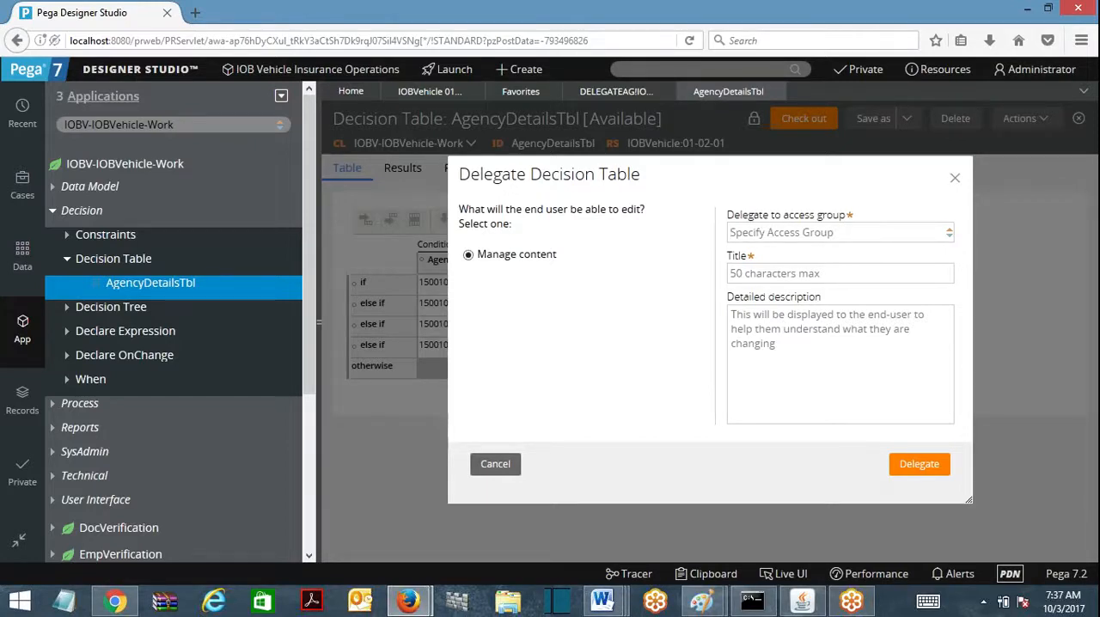
click(954, 178)
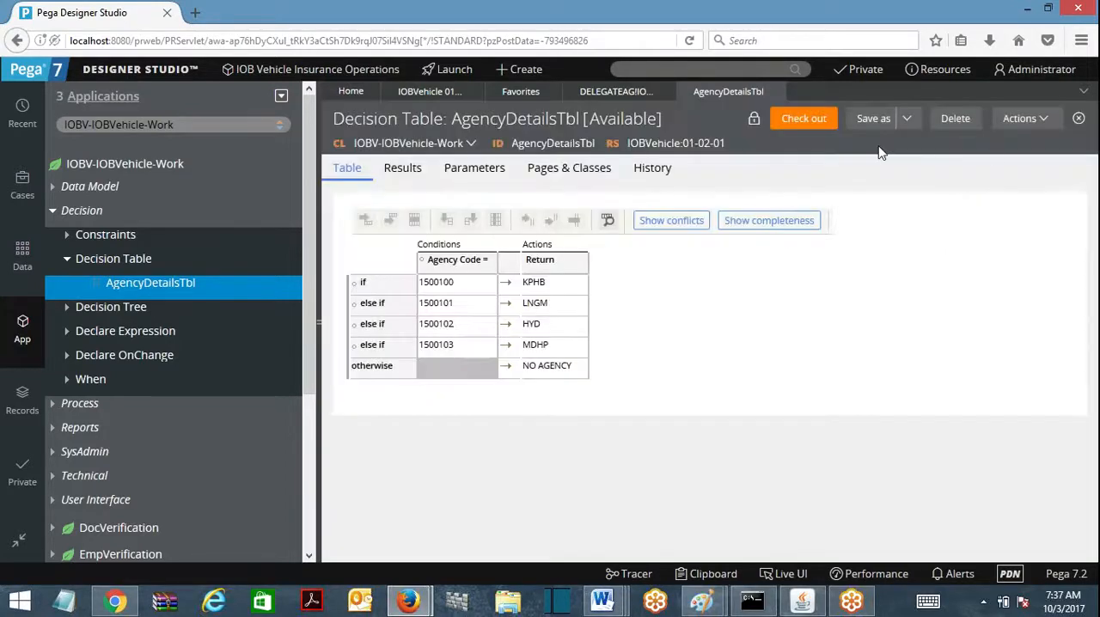
Step: Open version 01-01-02 of AgencyDetailsTbl and view its delegation form without delegating it
click(1034, 126)
mouse_move(1002, 268)
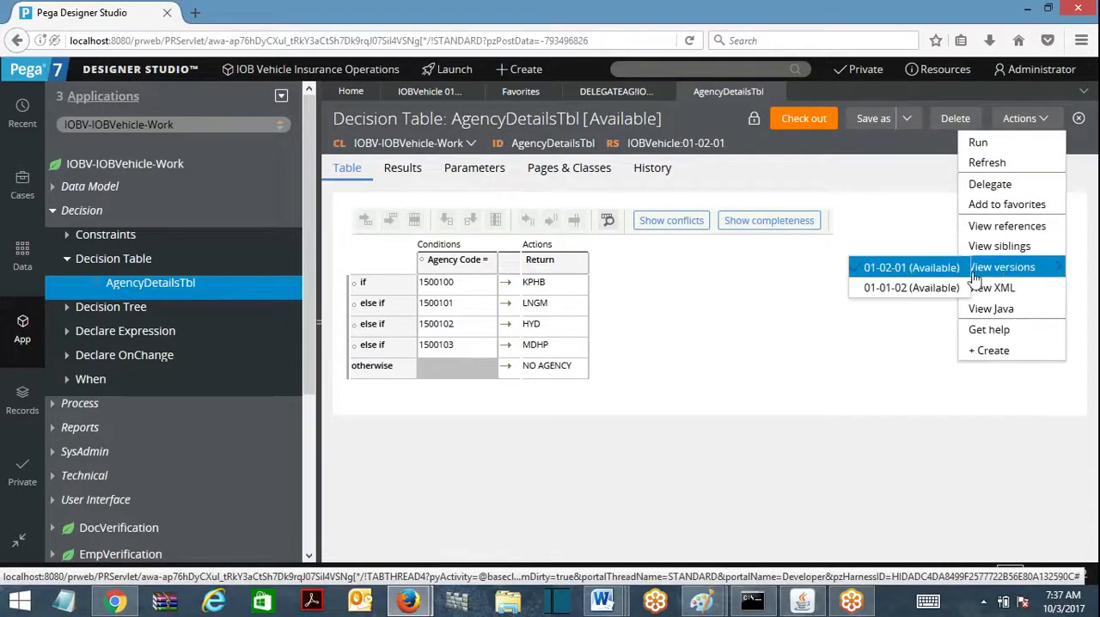
click(912, 288)
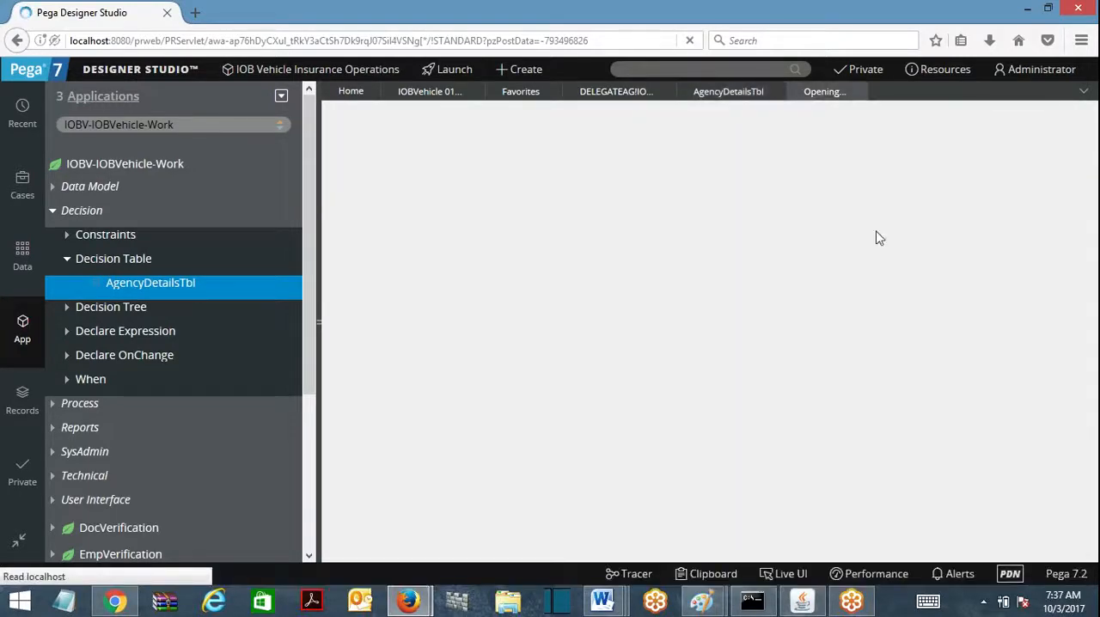
click(1036, 118)
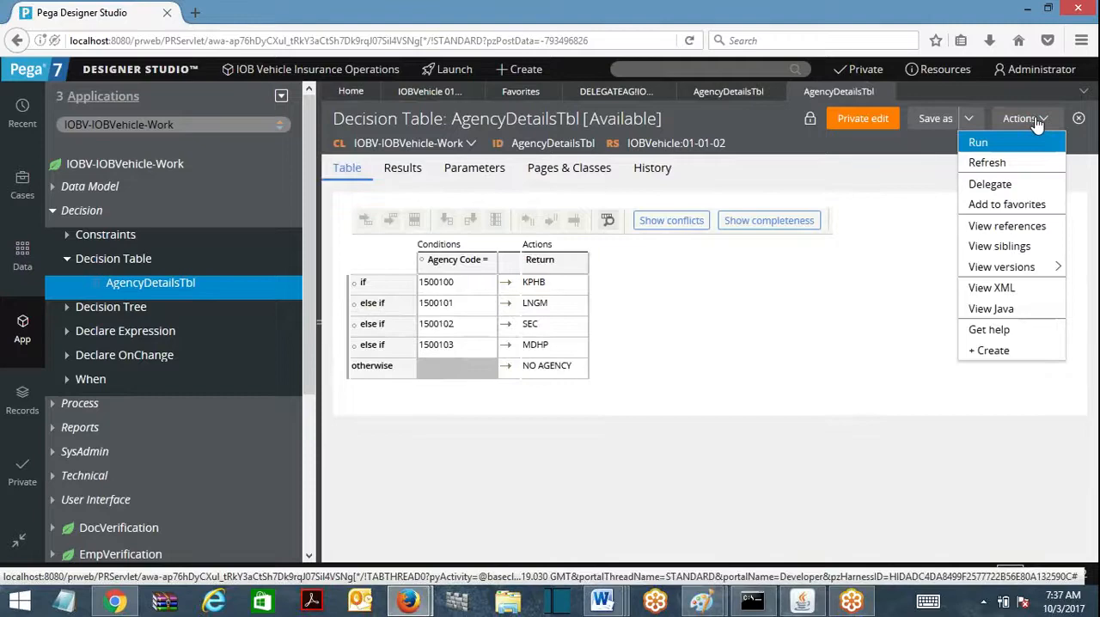
click(989, 191)
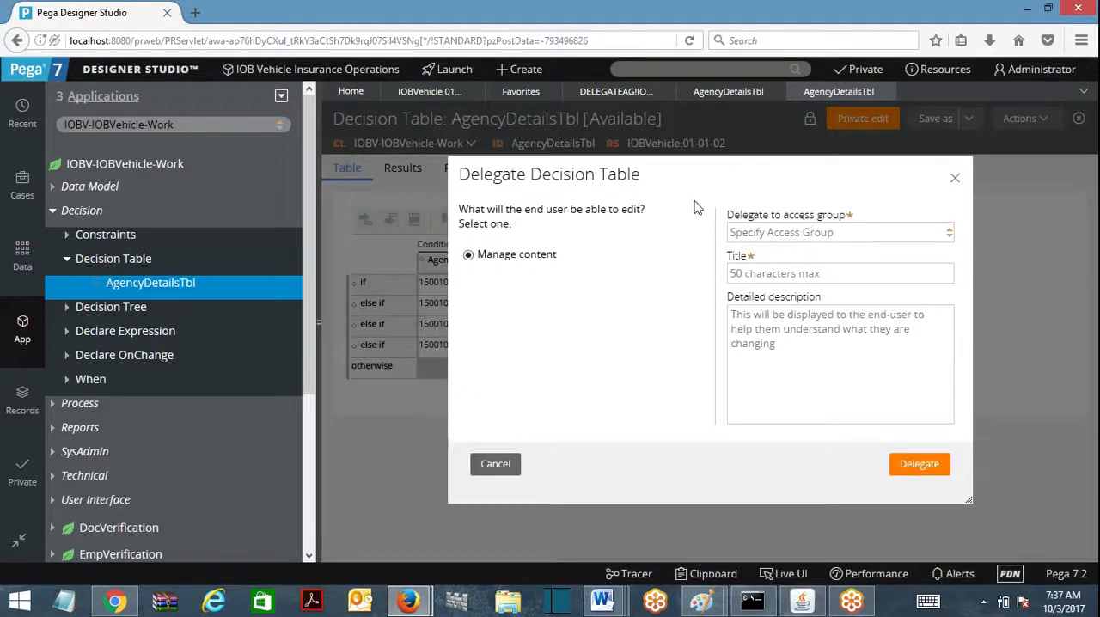
click(955, 178)
Step: Return to the IOBVehicle:Managers favorites record and enable and disable Open Specific Version for the Update Agencies entry
click(623, 95)
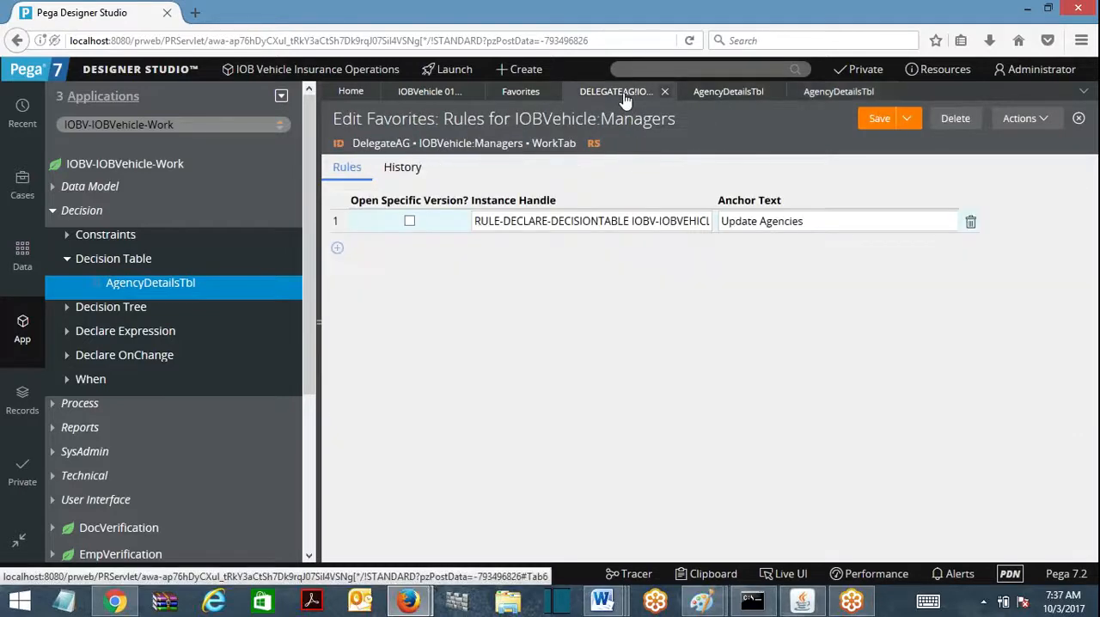
click(410, 222)
click(411, 224)
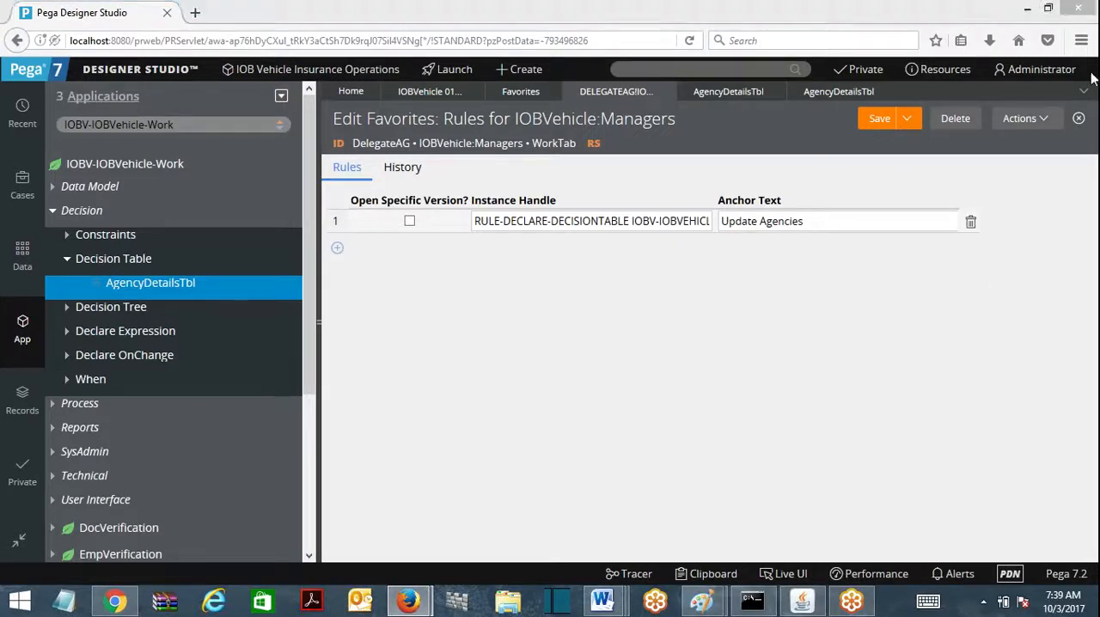
click(748, 160)
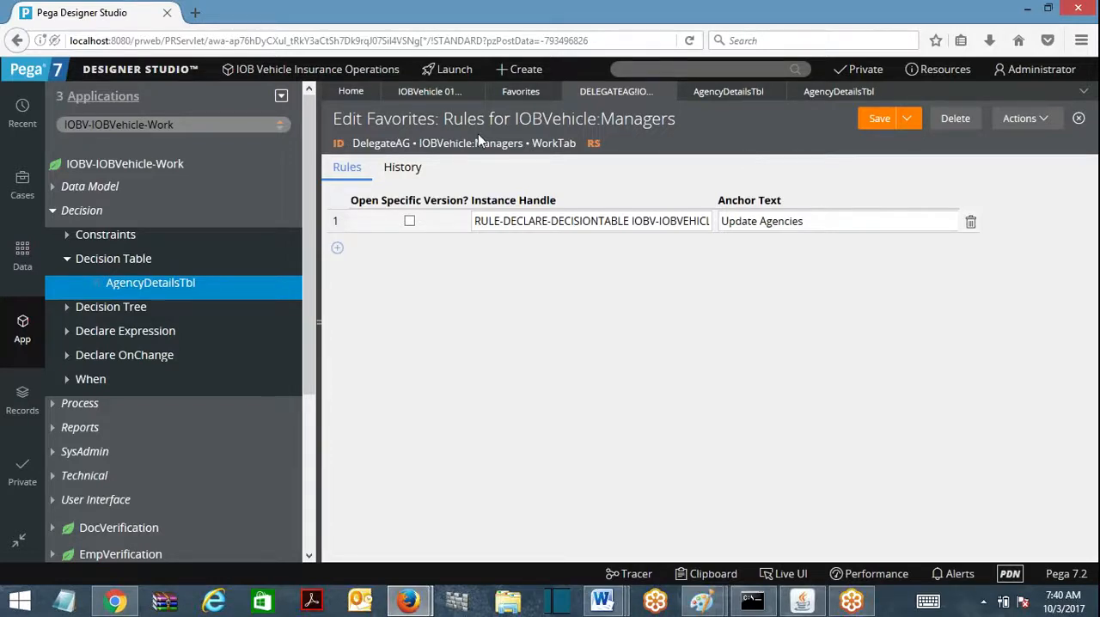
Step: Open the IOB Vehicle Insurance Operations application definition and examine its application rulesets and production rulesets
mouse_move(317, 70)
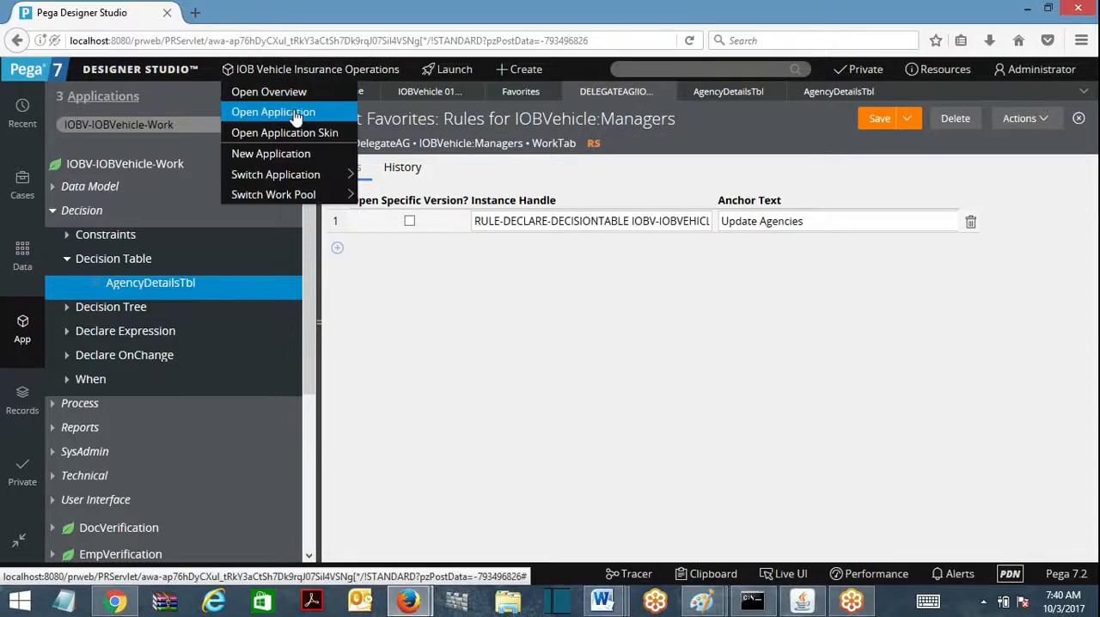
click(292, 112)
scroll(1050, 430, down, 3)
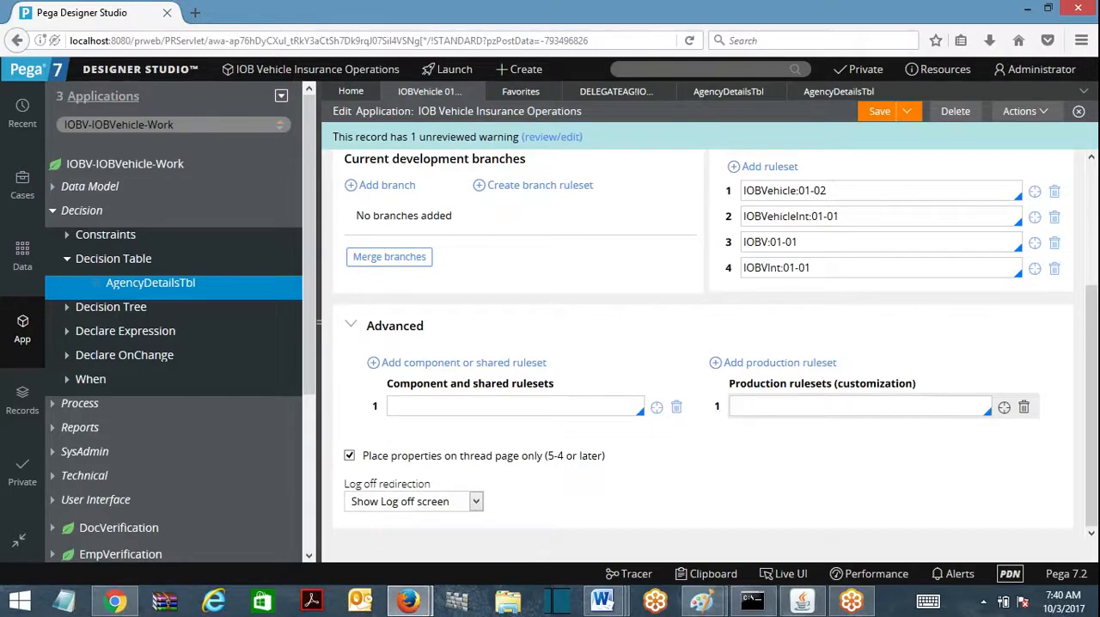
Step: Launch the Manager portal and maximize its window
mouse_move(455, 69)
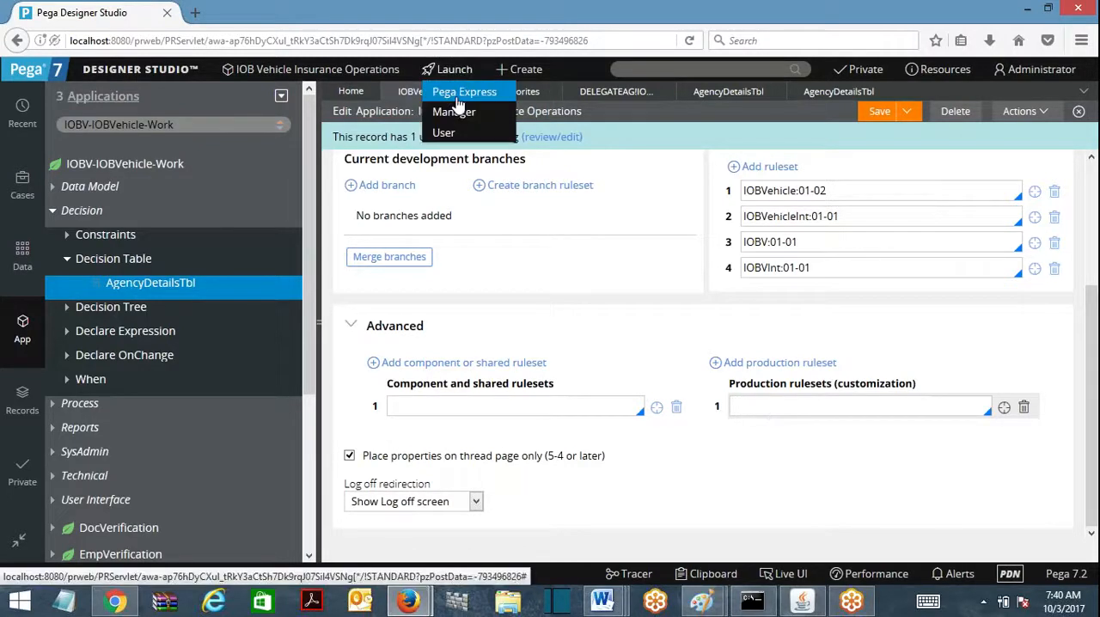
click(455, 110)
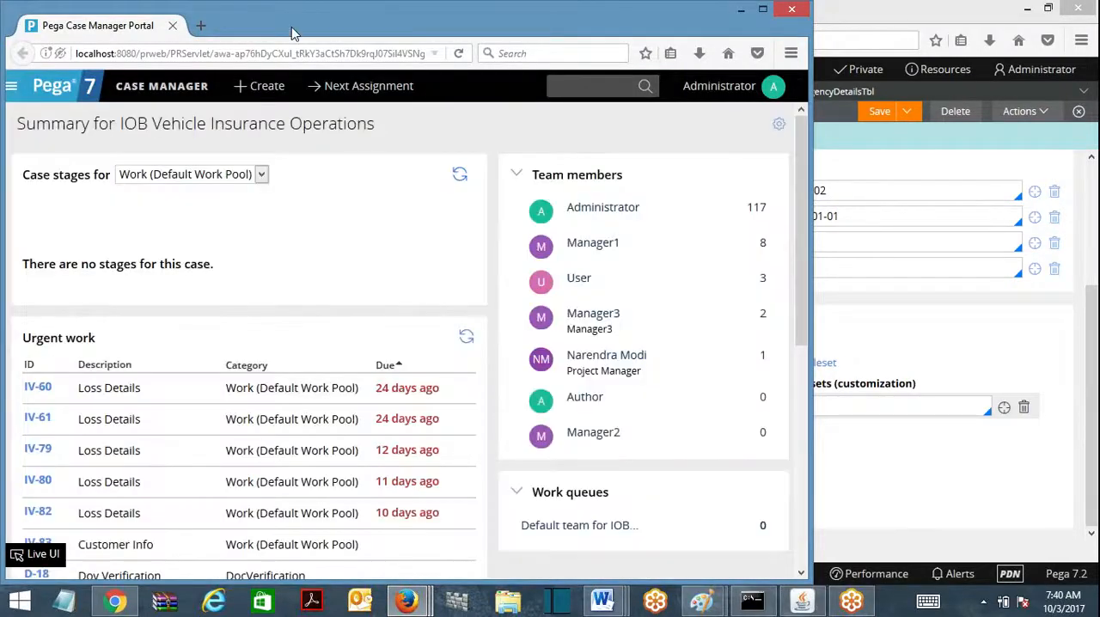
double_click(291, 27)
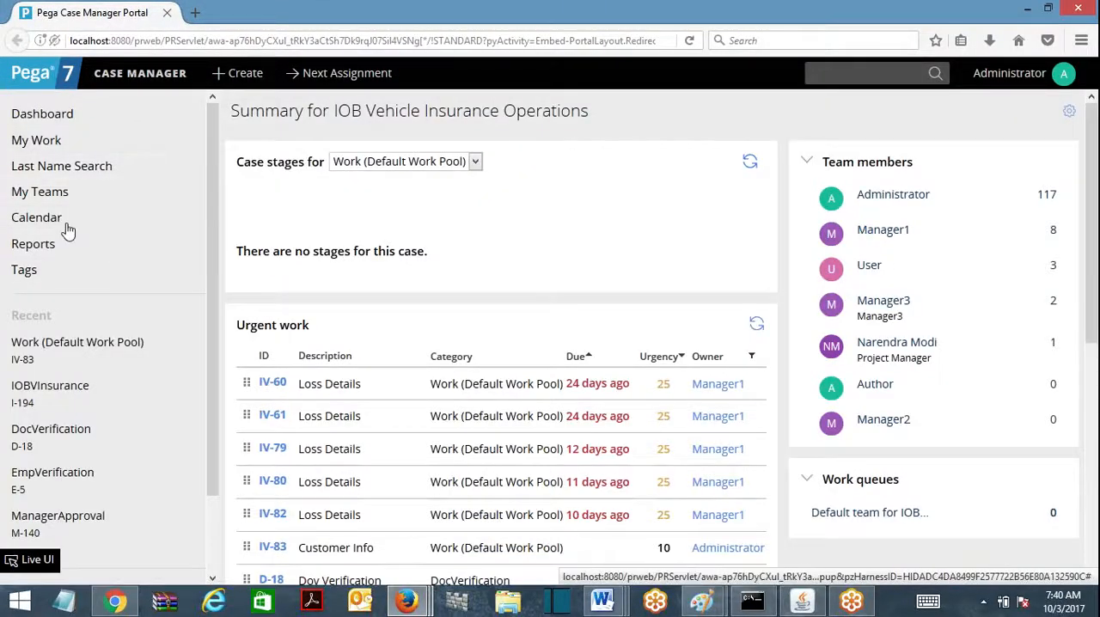
Step: Switch to Manager1's Case Manager portal and open the delegated Update Agencies decision table from the application configuration
mouse_move(408, 601)
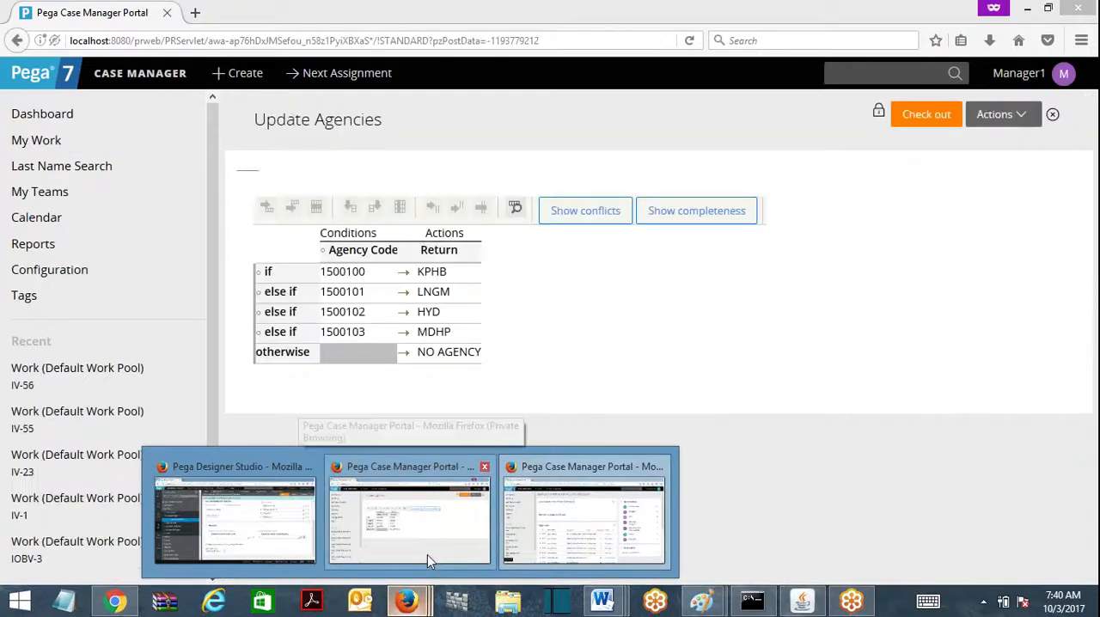
click(427, 555)
click(78, 275)
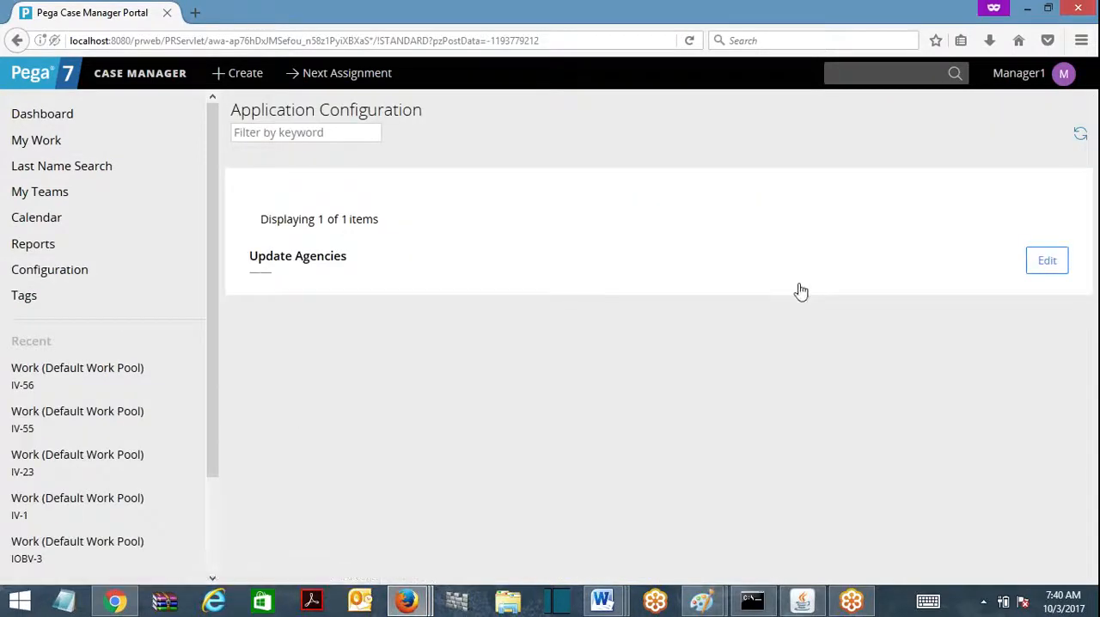
click(1055, 265)
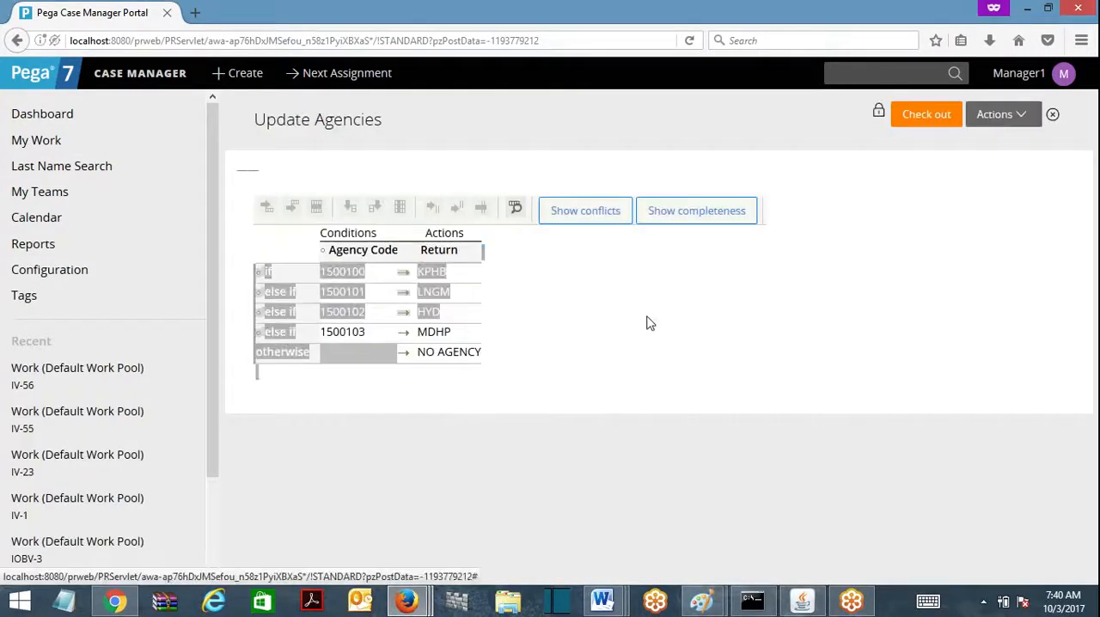
Step: Close the Manager1 and Administrator Case Manager portal windows and return to Designer Studio
click(1078, 8)
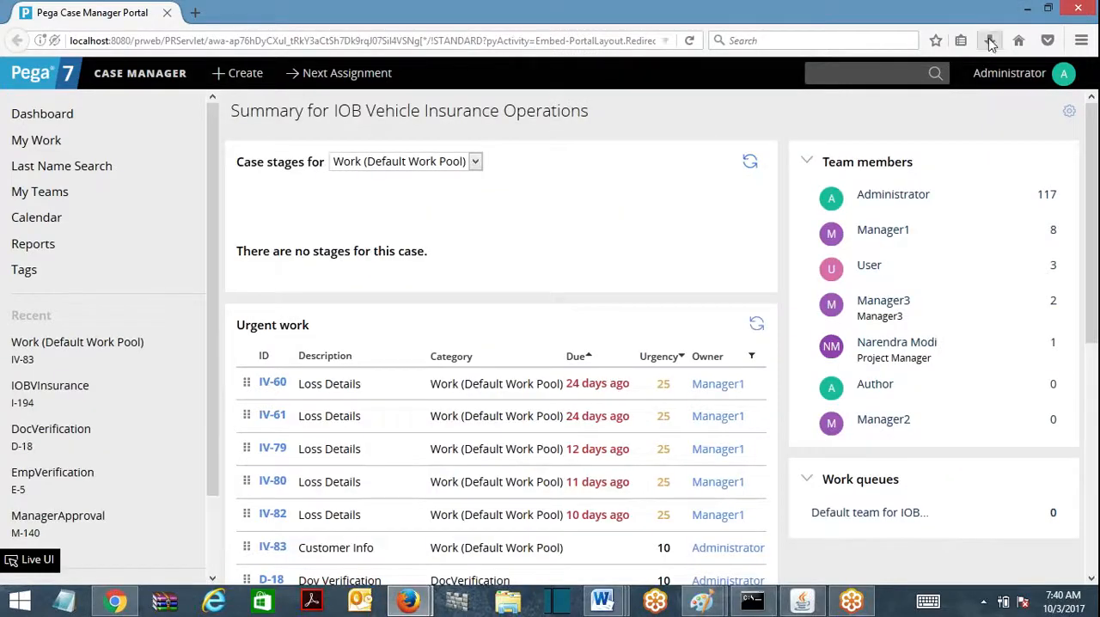
click(1078, 8)
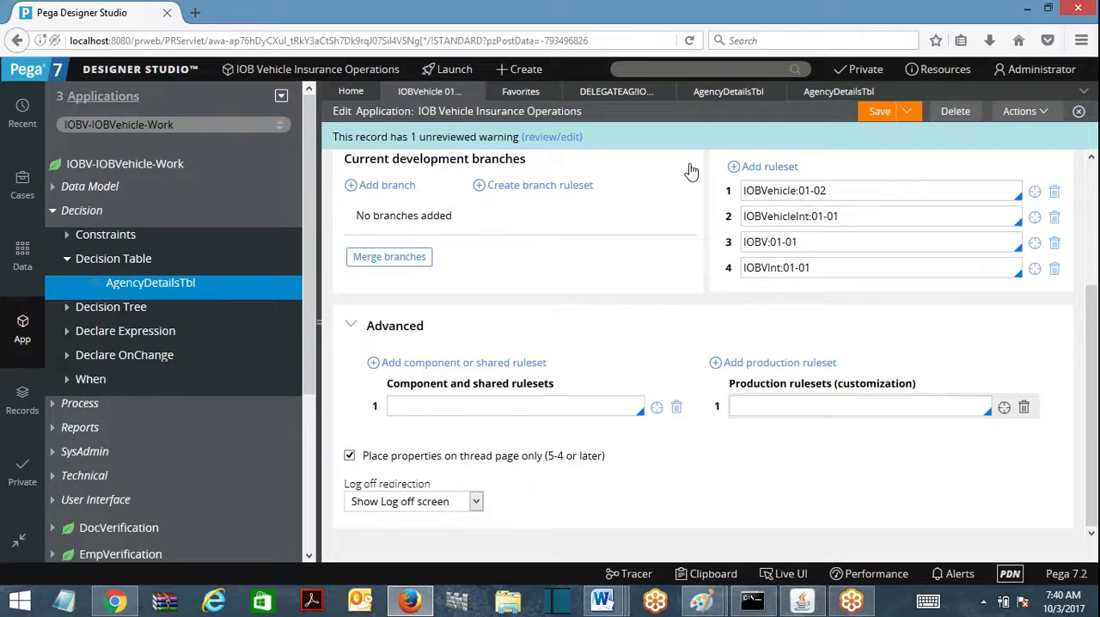
click(959, 23)
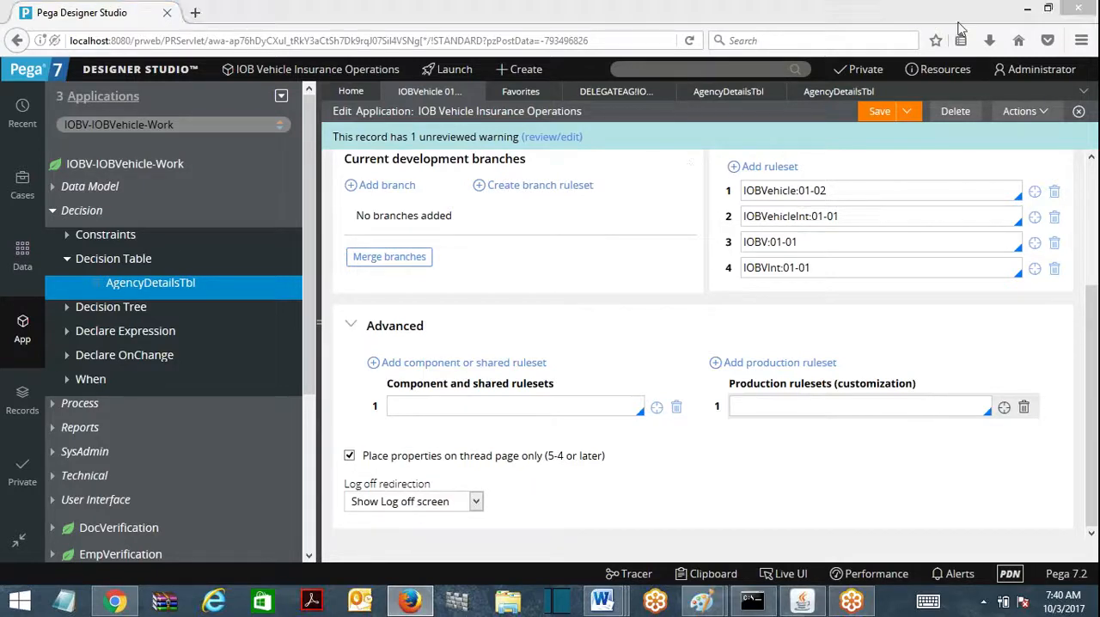
click(907, 259)
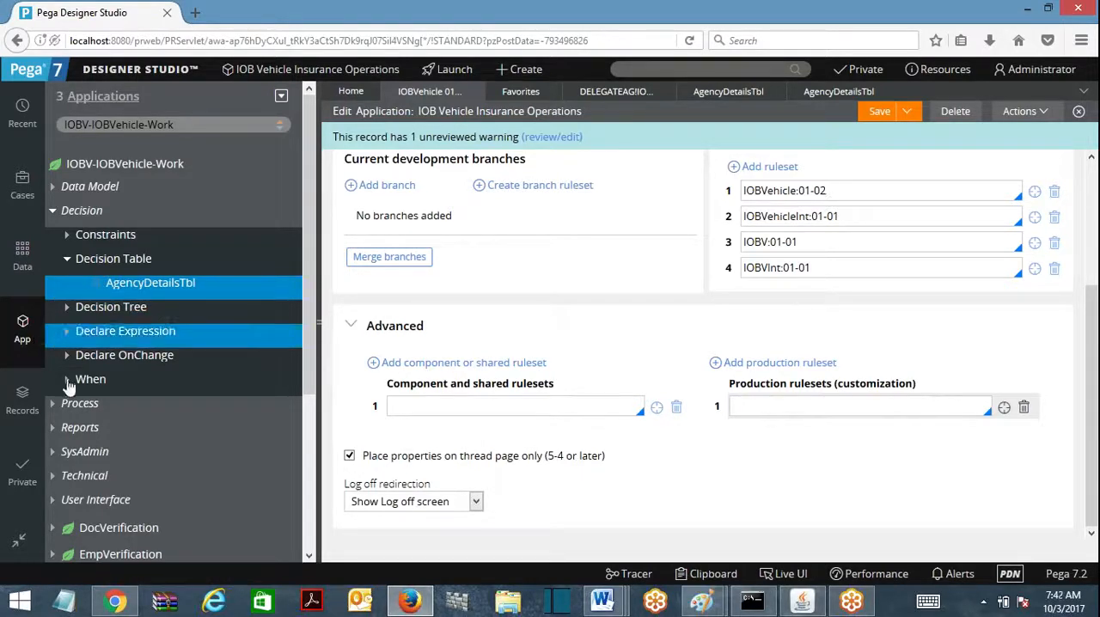
Step: Find the SysAdmin Product records, open the IOBVehicle product rule in ruleset version 01-02-01, and bring up its File details
click(23, 397)
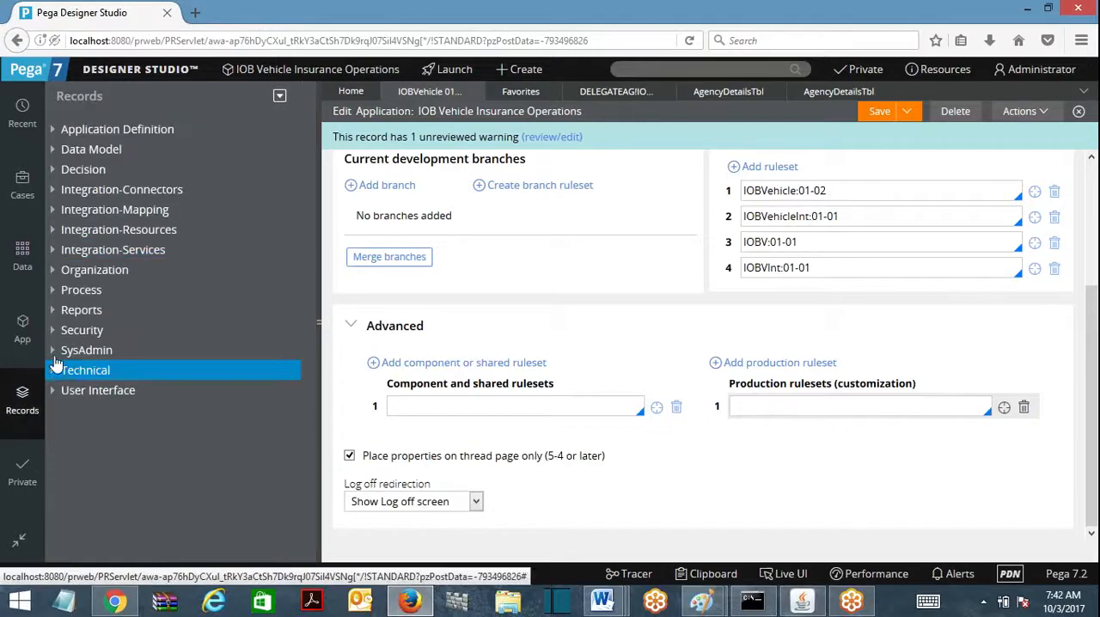
click(57, 351)
scroll(314, 430, down, 3)
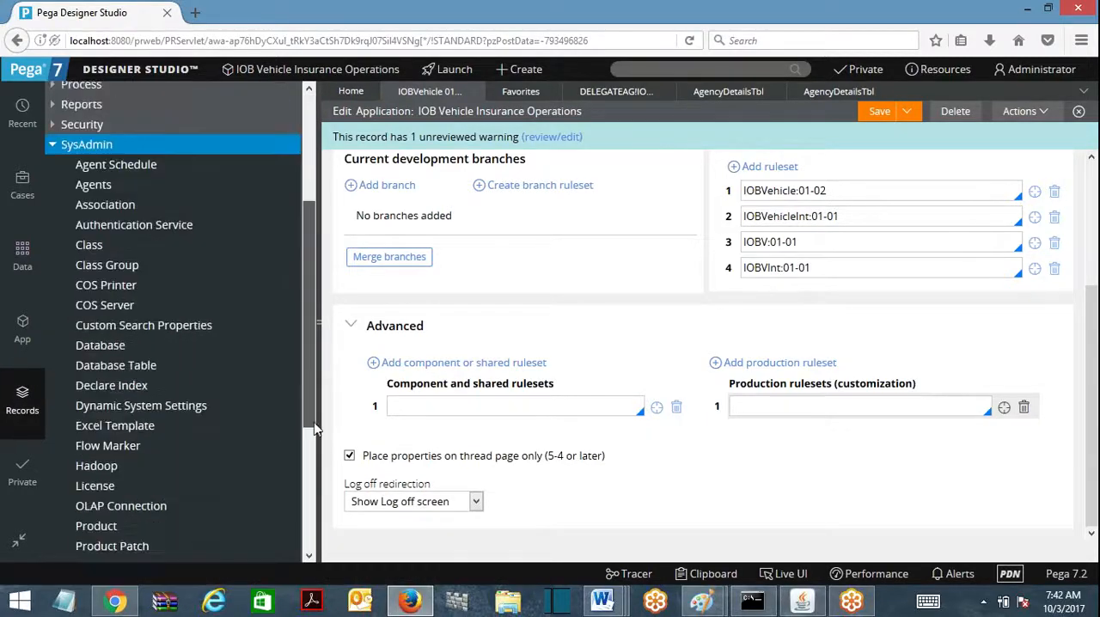
scroll(315, 429, down, 3)
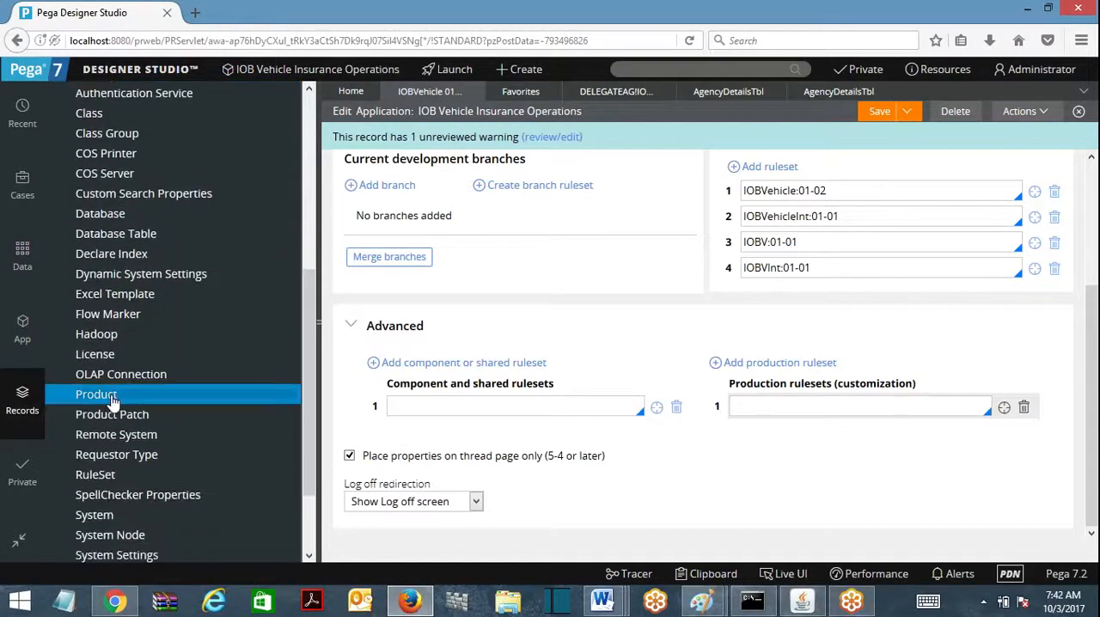
click(112, 397)
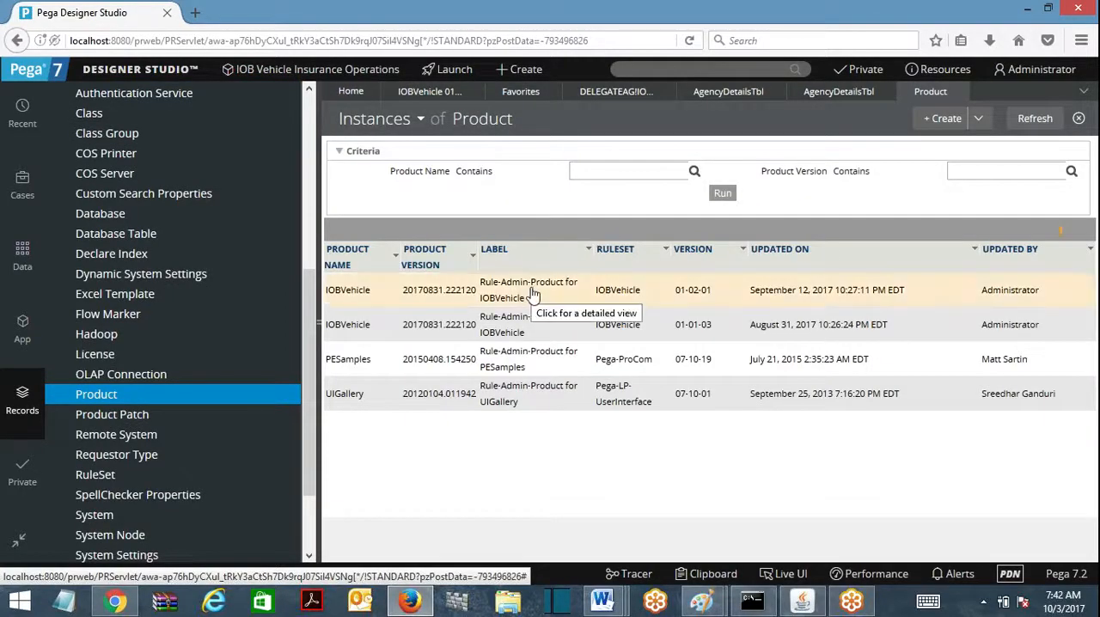
click(533, 293)
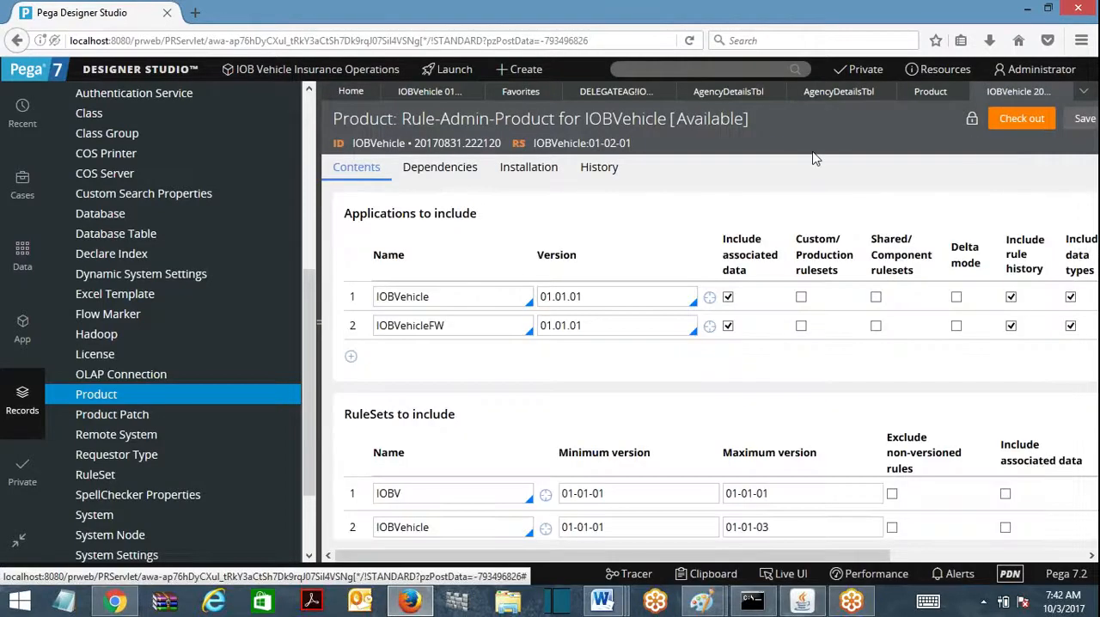
drag(318, 323, 4, 323)
drag(1094, 187, 1098, 545)
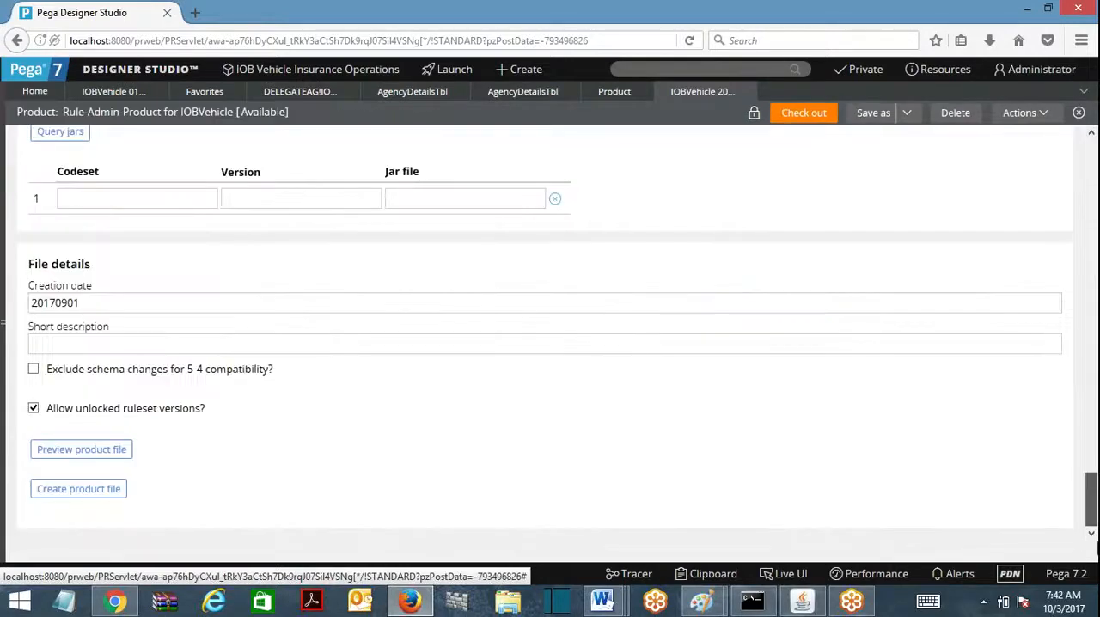
Step: Check out the IOBVehicle product rule and disable Allow unlocked ruleset versions, leaving the product file uncreated
click(115, 490)
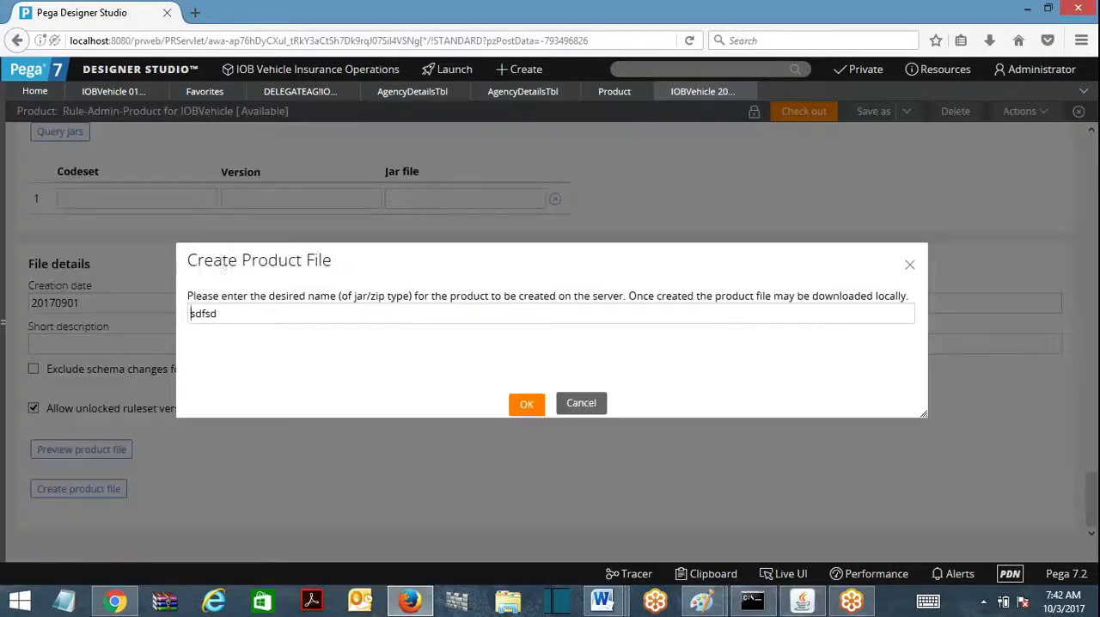
click(581, 402)
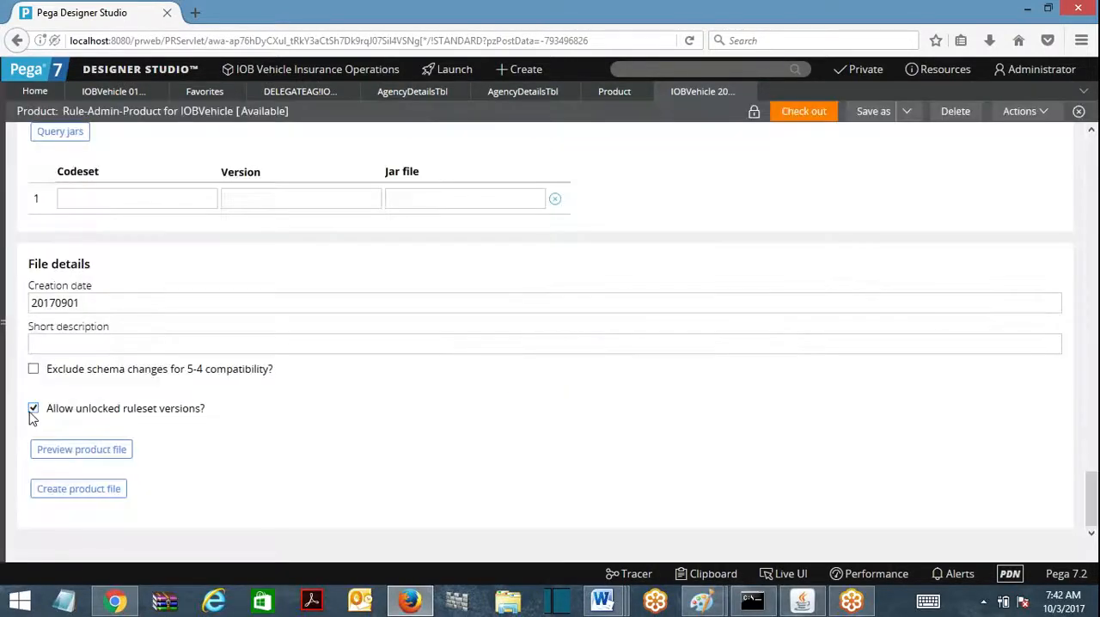
click(32, 411)
click(804, 113)
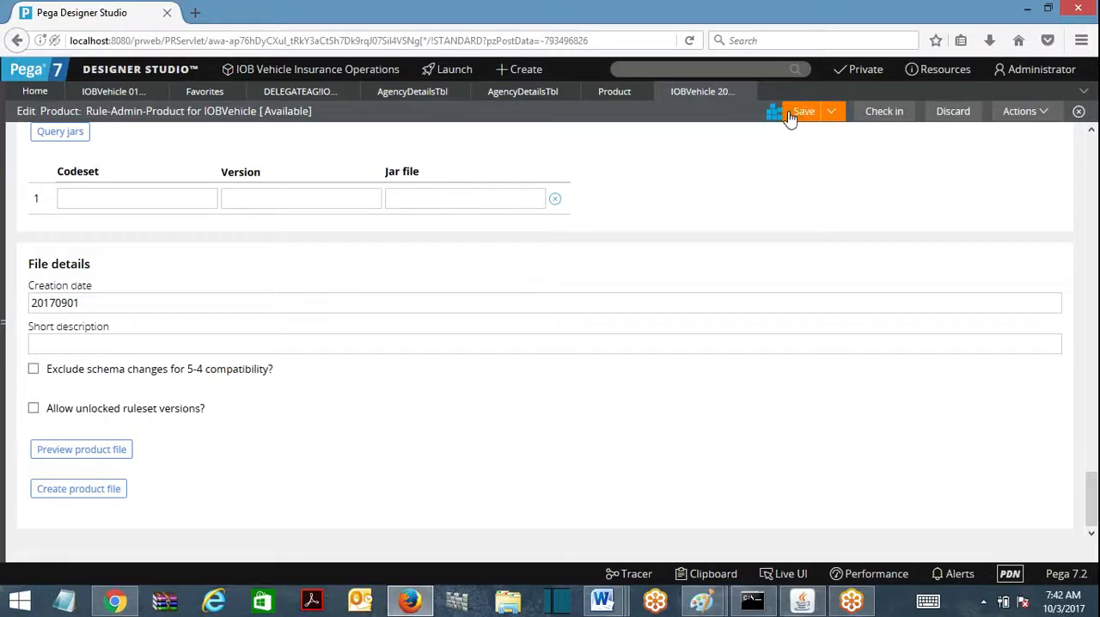
Step: Try to create the product file sdfsd with unlocked versions disallowed, review the referenced unlocked ruleset versions, and close the export window
click(102, 495)
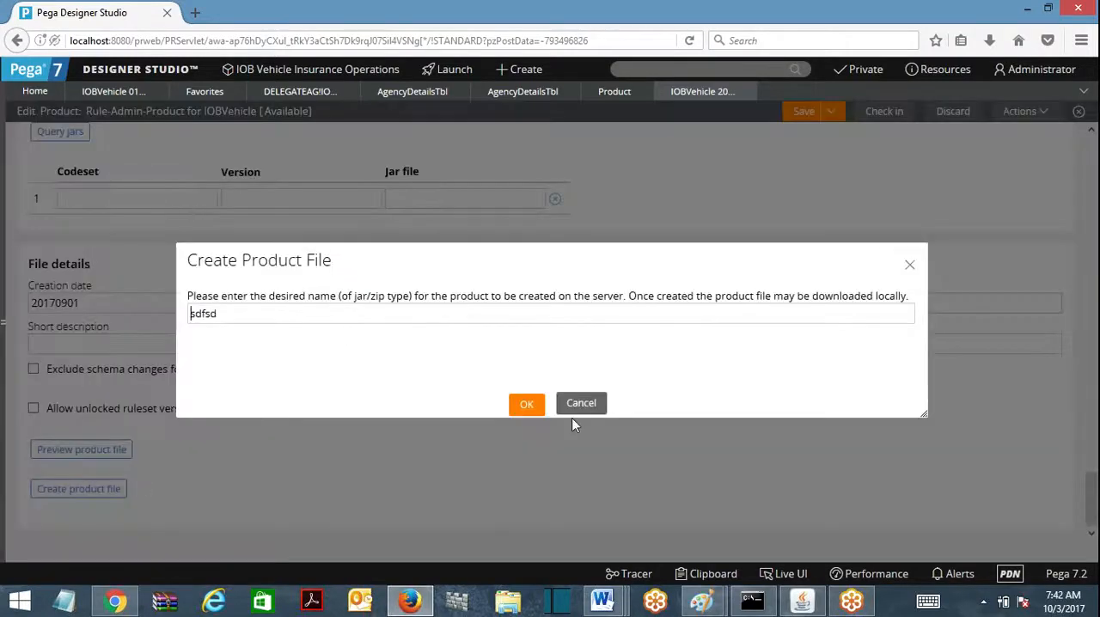
click(530, 406)
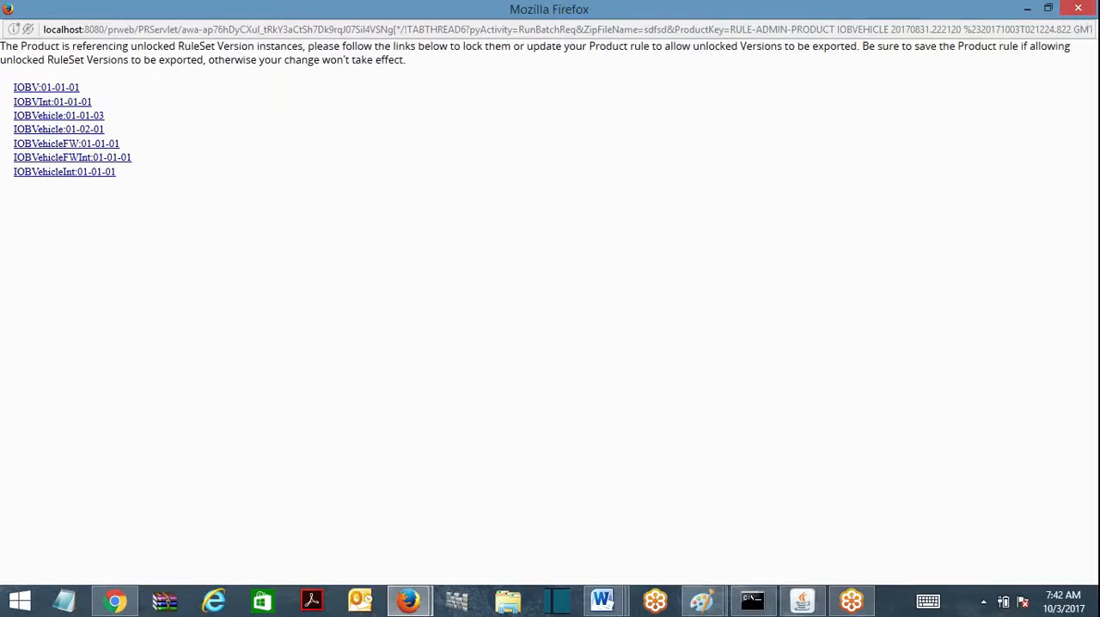
drag(142, 182, 6, 82)
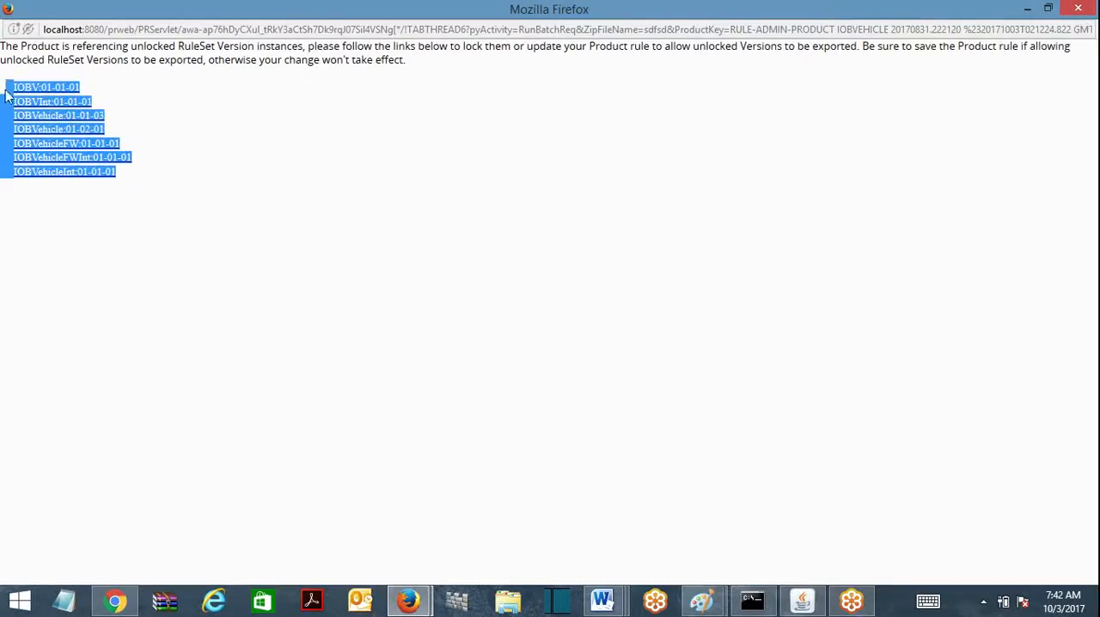
click(378, 217)
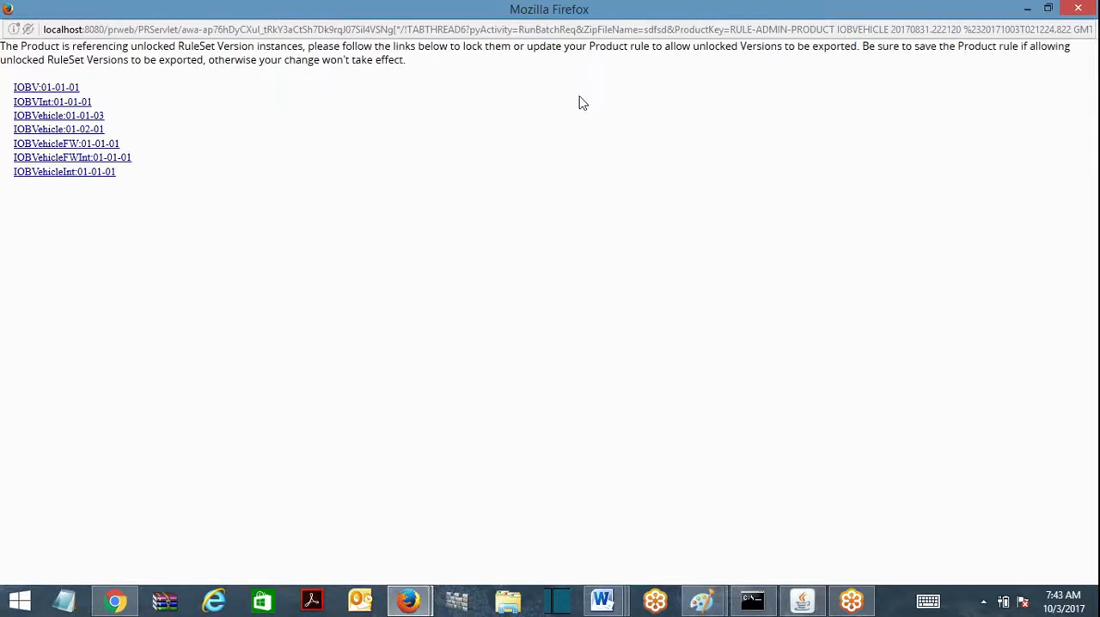
click(1086, 9)
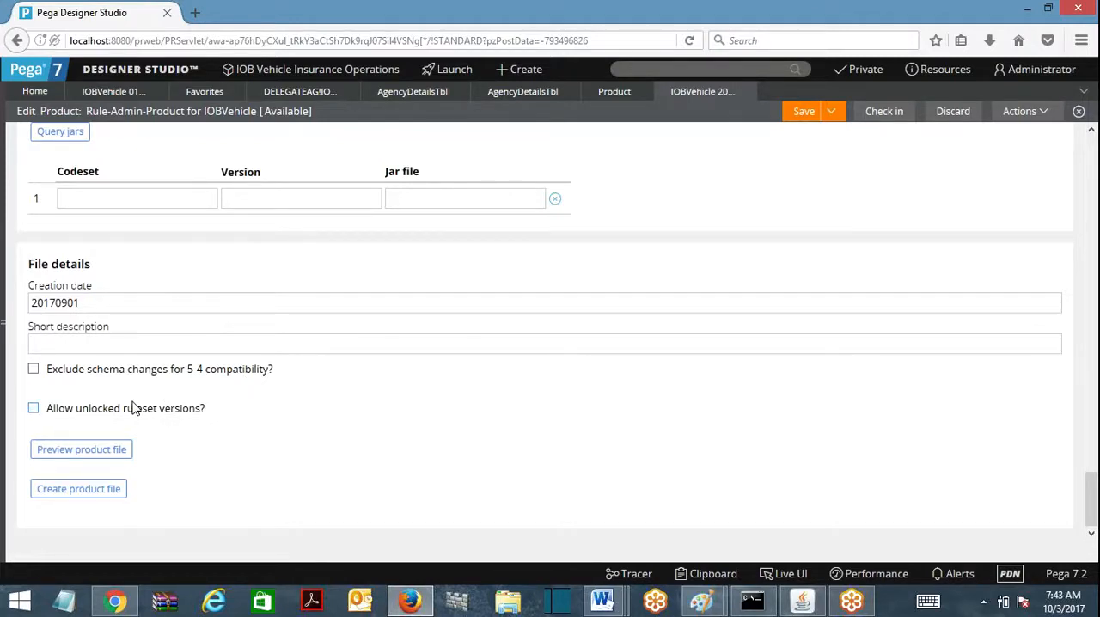
Step: Enable Allow unlocked ruleset versions, save the product rule, and export it as the product file sdfsd
click(32, 410)
click(803, 111)
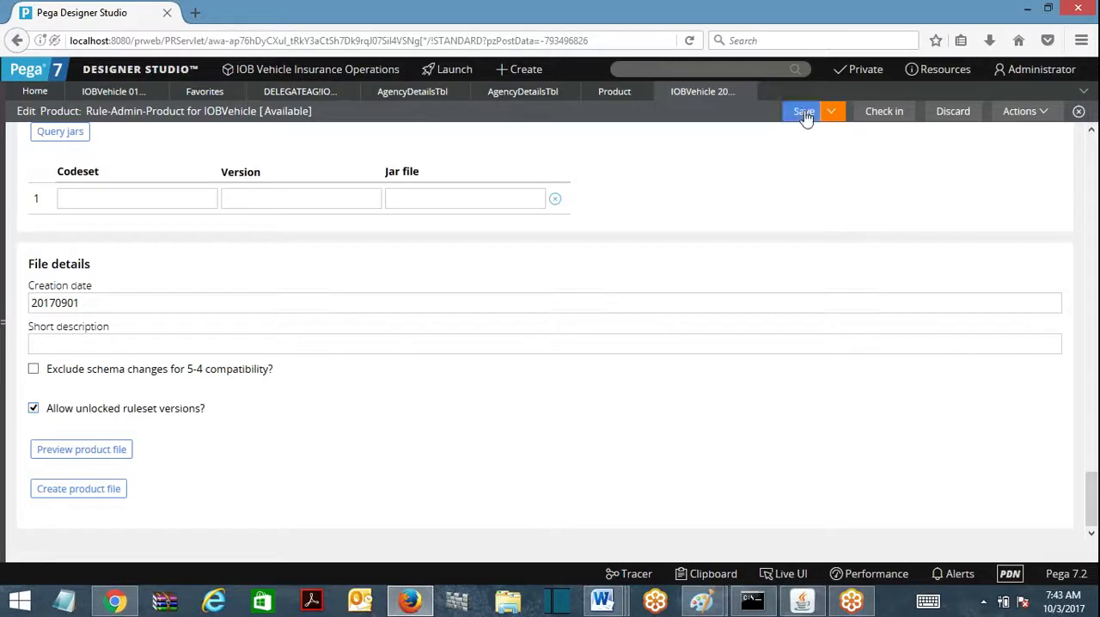
click(90, 490)
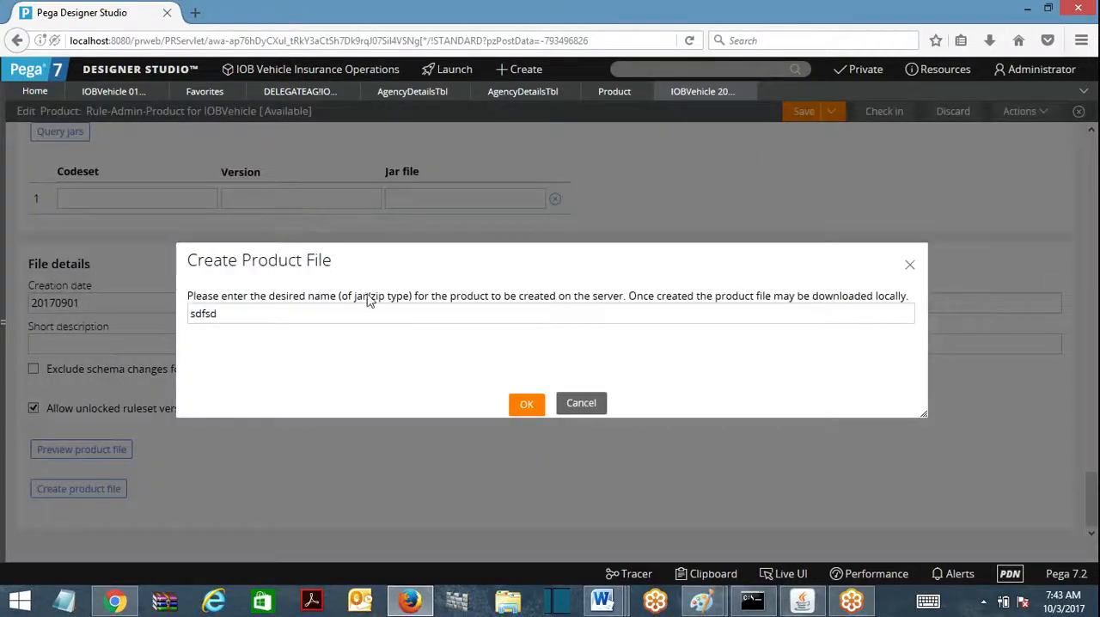
click(524, 403)
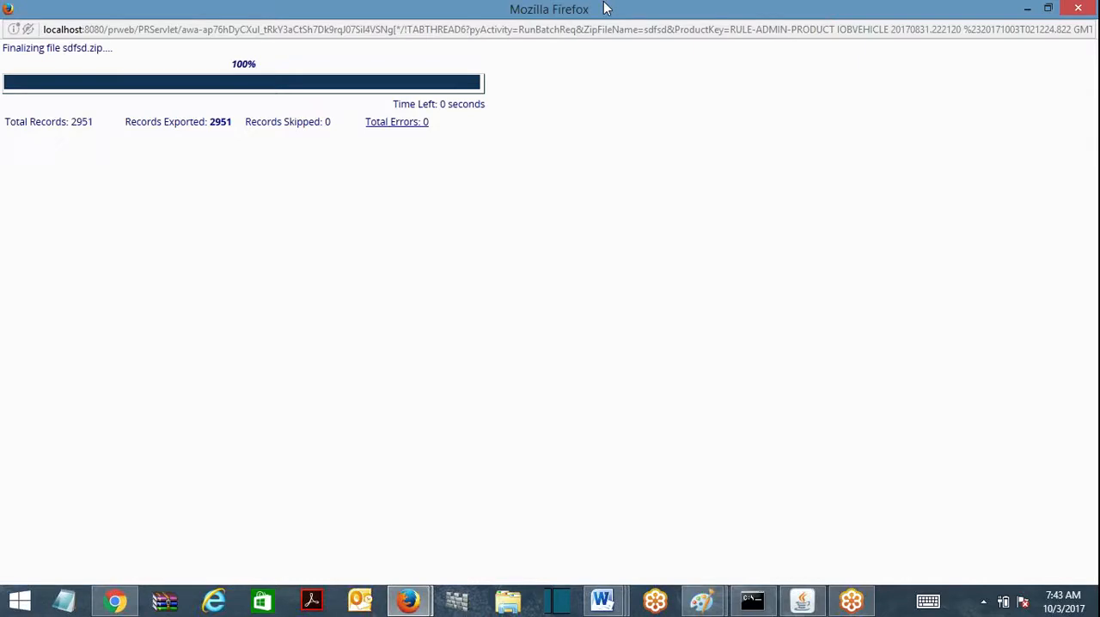
click(1078, 8)
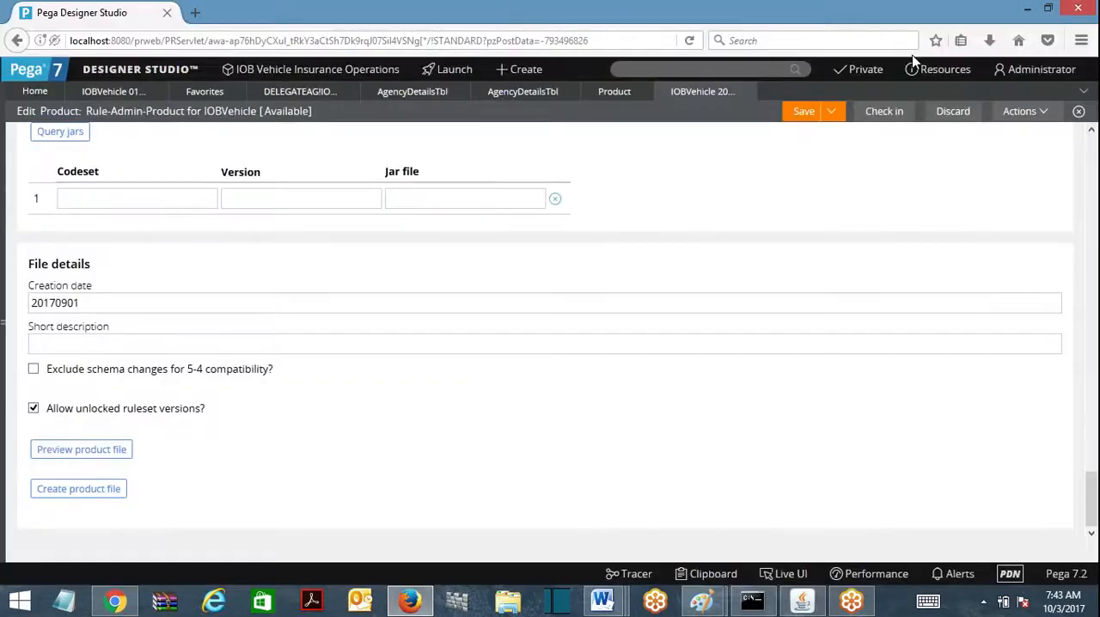
Step: Close the IOBVehicle product rule, the Product instances list and one of the two AgencyDetailsTbl records
click(742, 91)
click(645, 92)
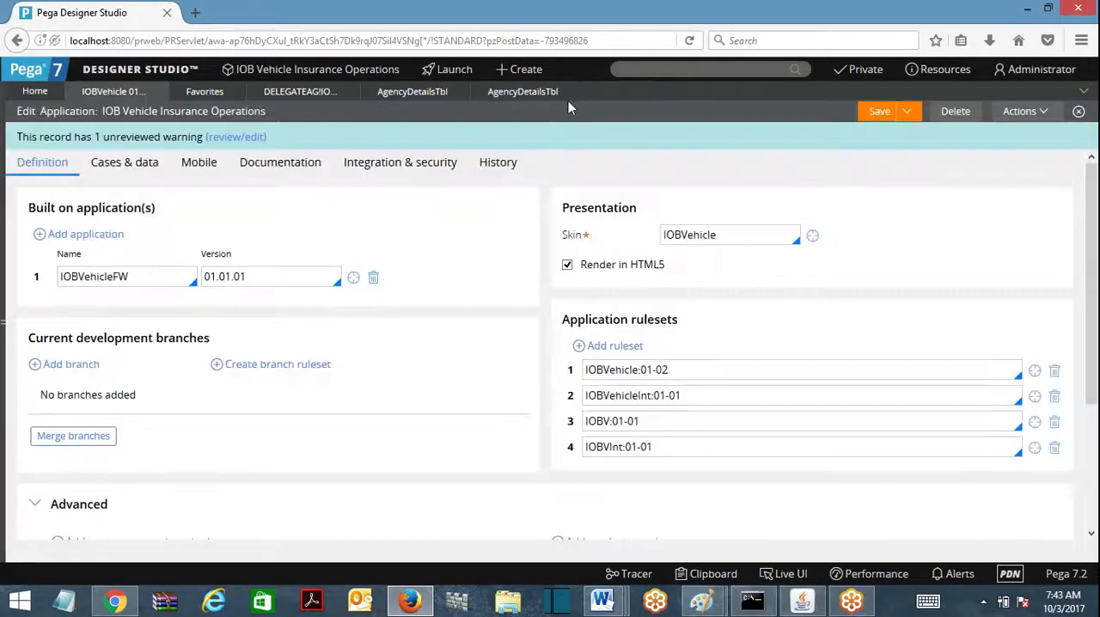
click(568, 91)
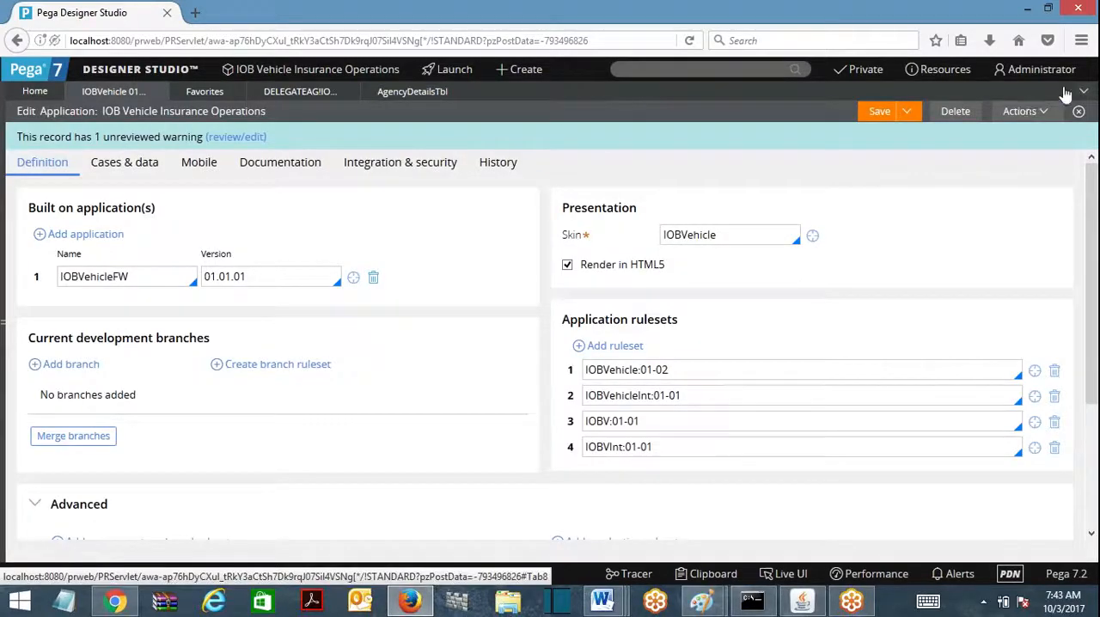